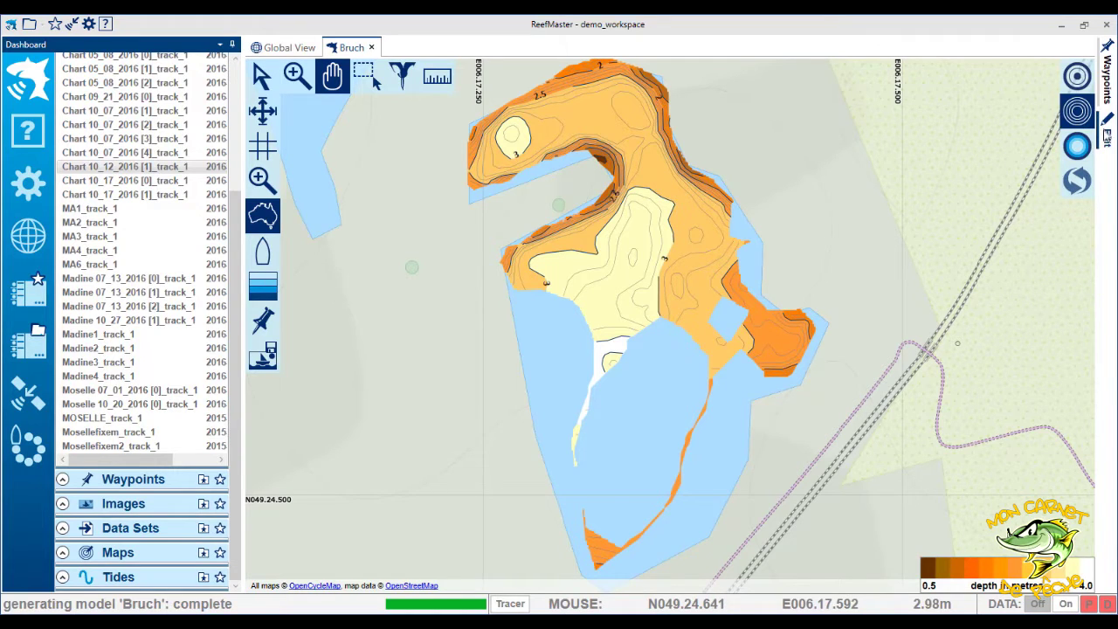
Step: Lower the Bruch map's grid smoothing to its minimum and regenerate the map
click(1105, 135)
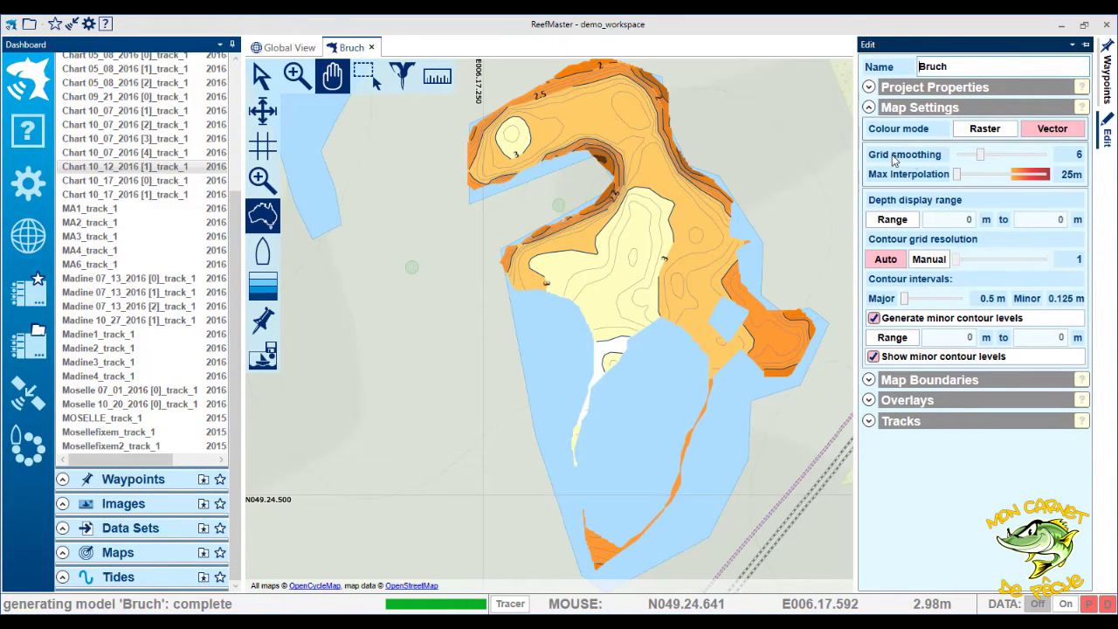
drag(981, 156, 957, 158)
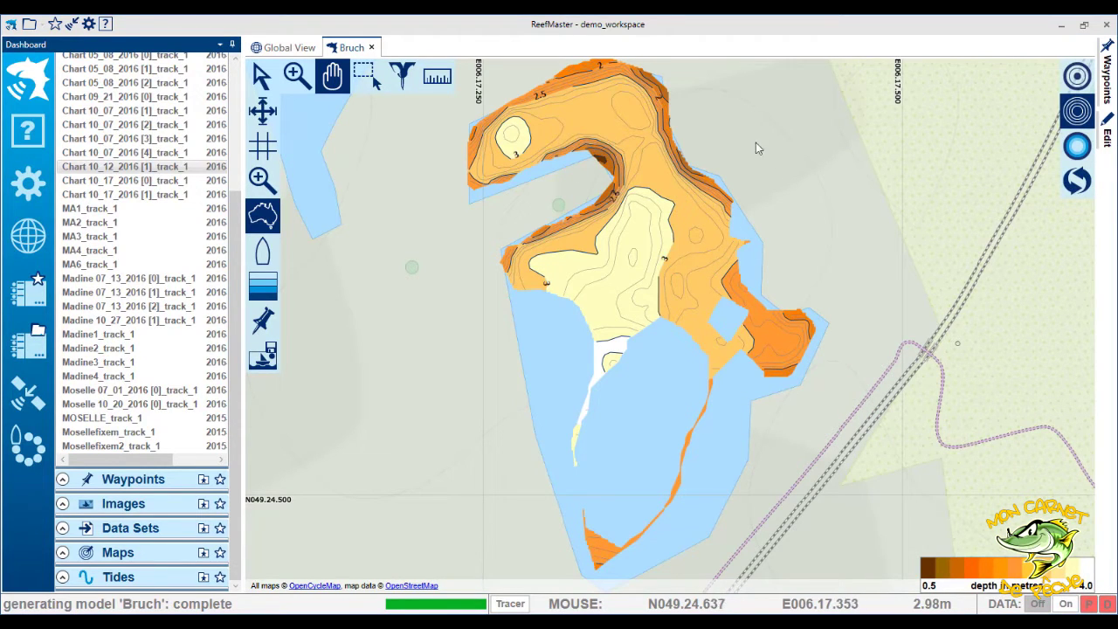
click(1077, 180)
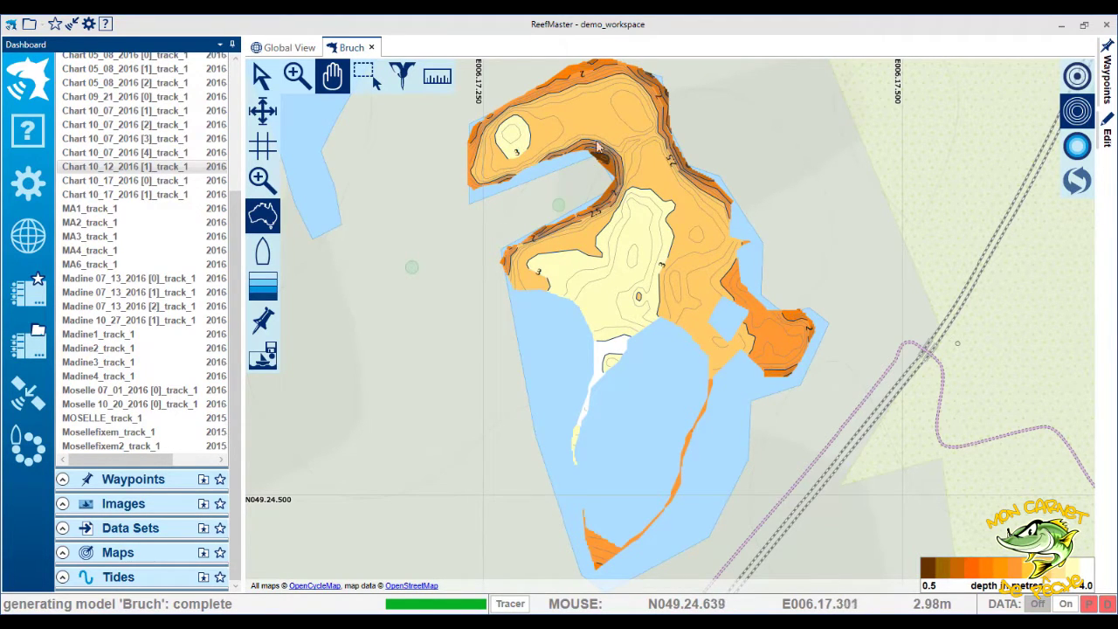
Step: Examine the regenerated Bruch map's contours along the shoreline, the northern arm and the areas without depth data
scroll(653, 144, up, 2)
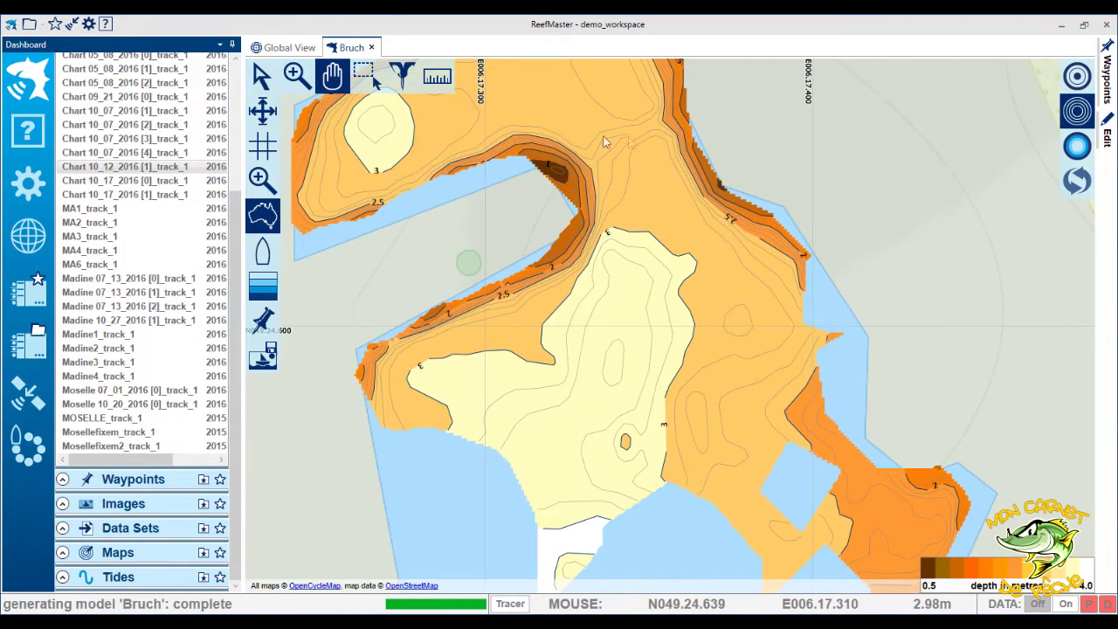
drag(591, 151, 581, 242)
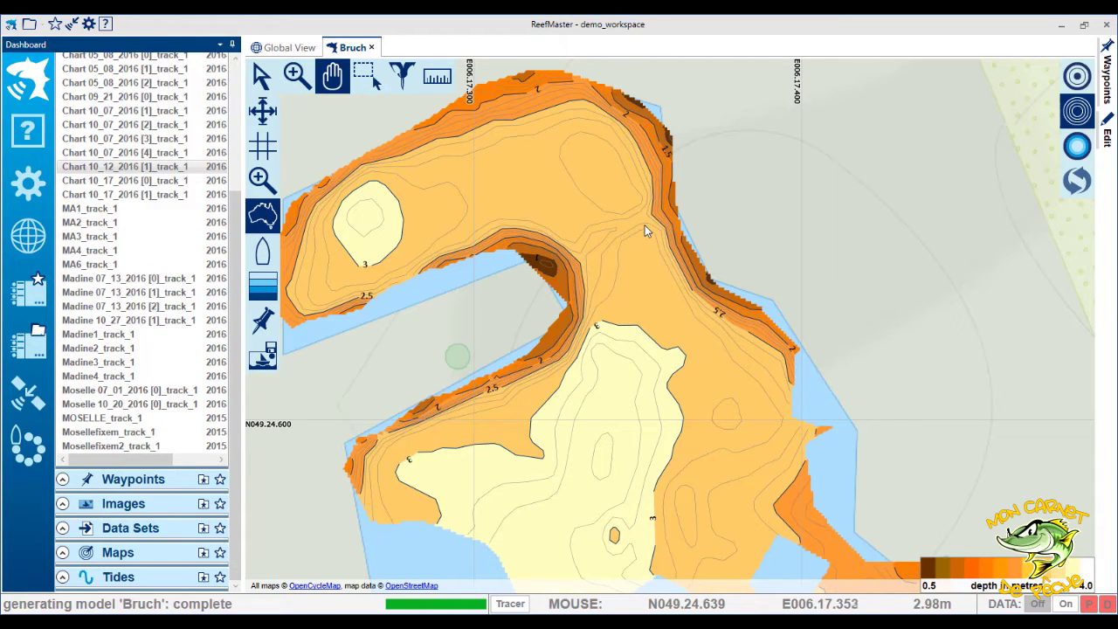
scroll(619, 237, down, 3)
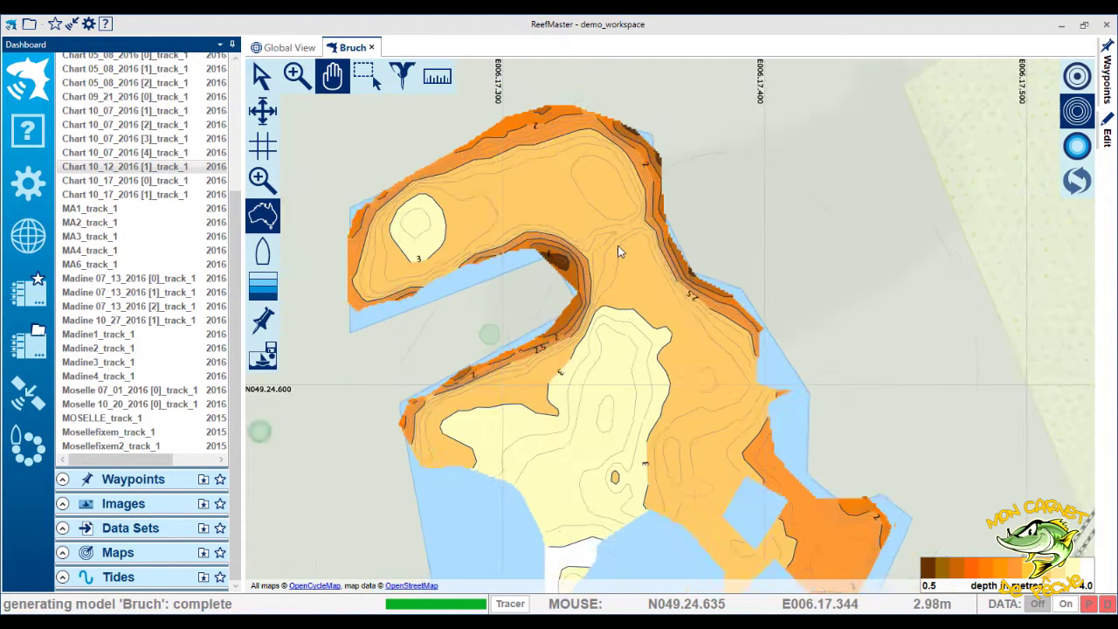
drag(622, 275, 652, 253)
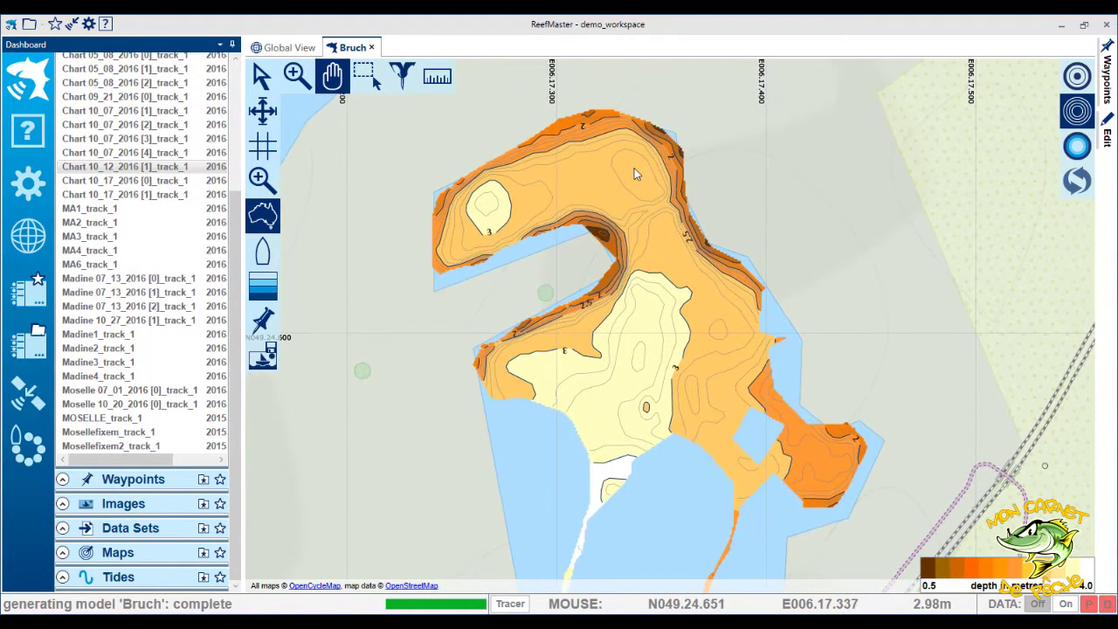
scroll(634, 168, up, 2)
drag(630, 119, 705, 250)
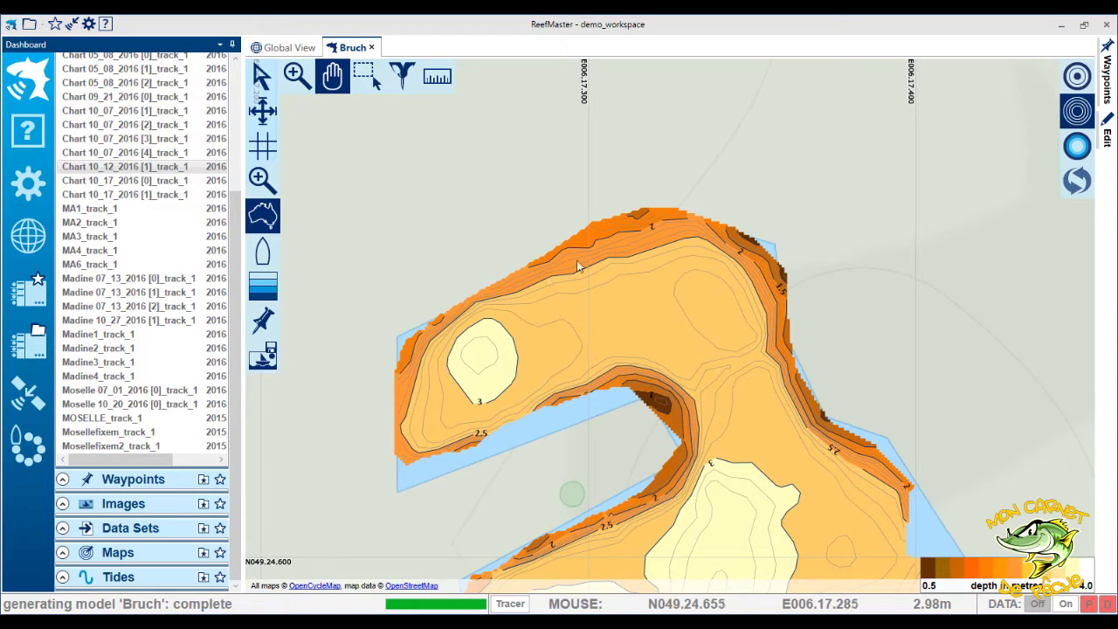
scroll(710, 353, down, 1)
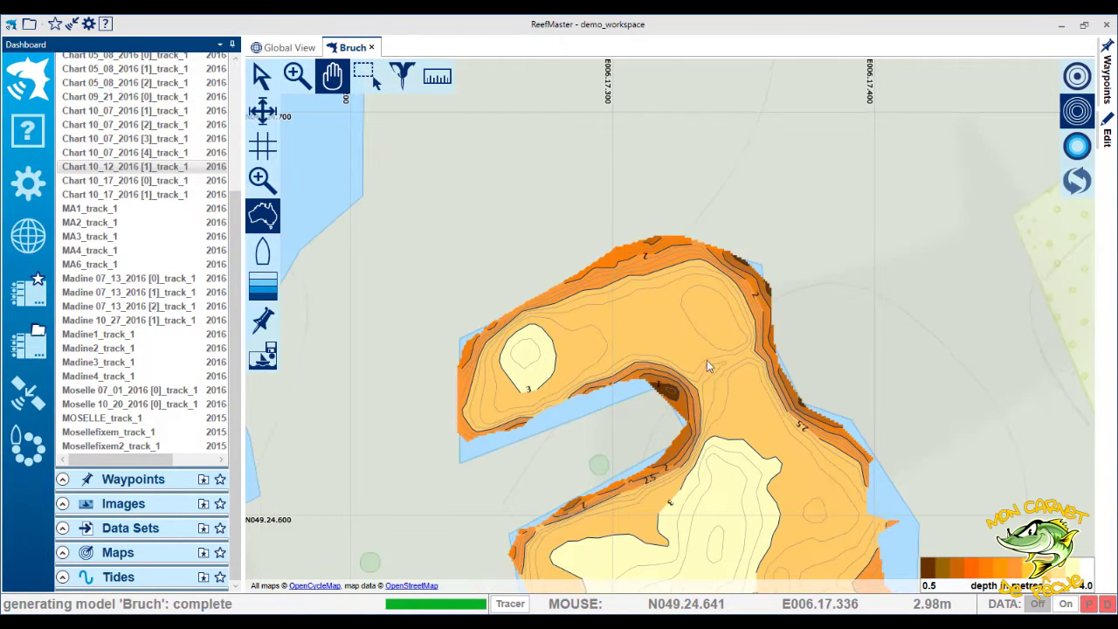
drag(727, 445, 661, 220)
scroll(688, 249, down, 2)
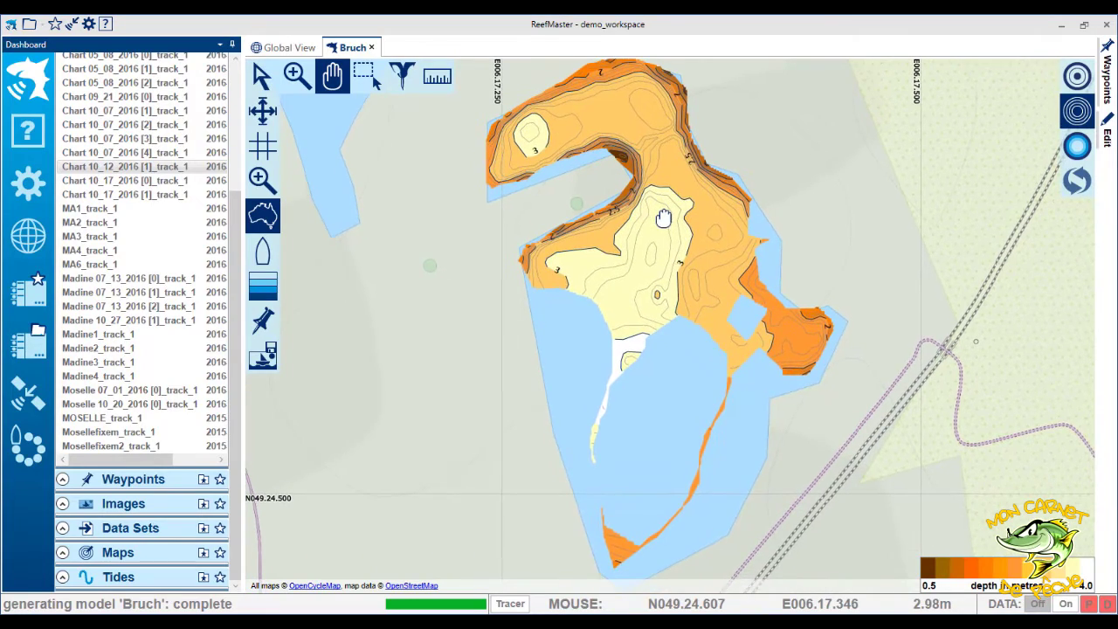
scroll(665, 231, down, 1)
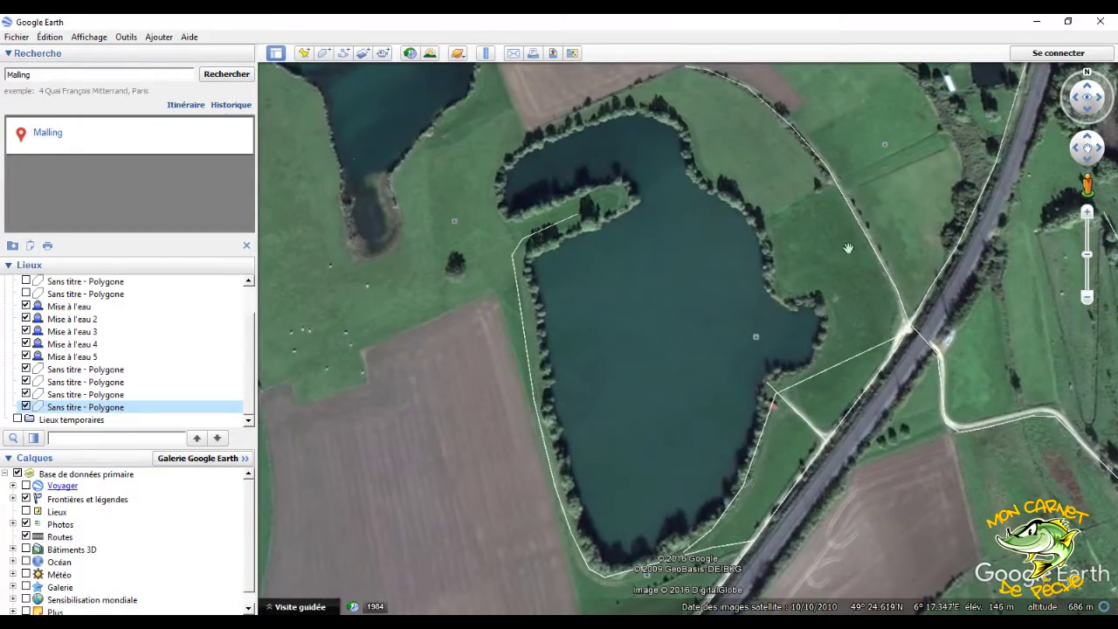
Step: In Google Earth, start a new polygon and trace the peninsula's north bank and the northern arm's western end
scroll(682, 313, down, 5)
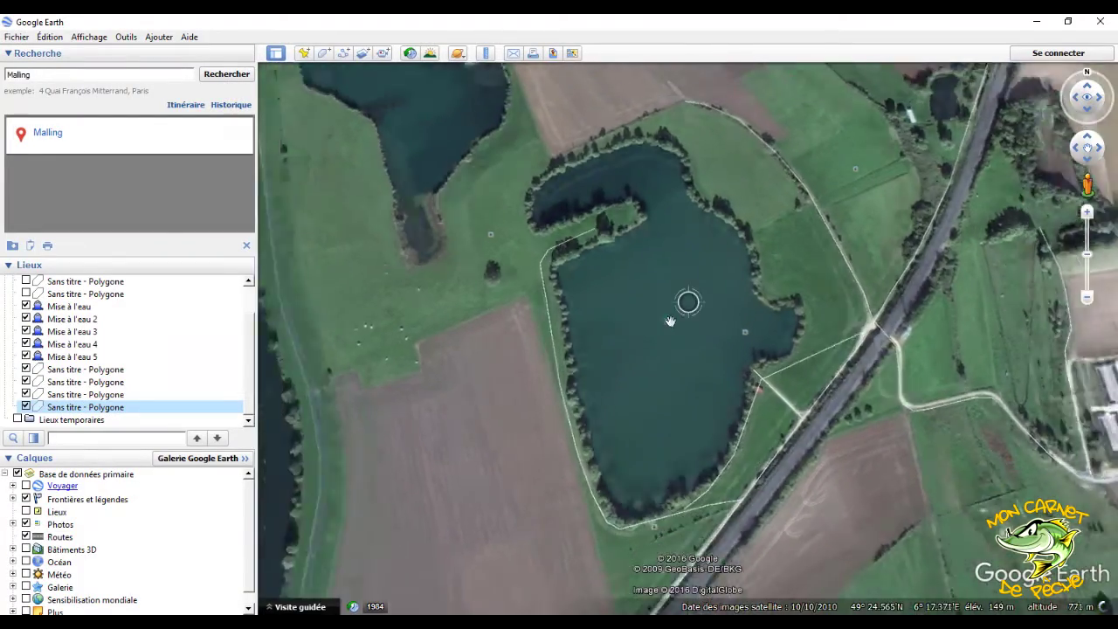
scroll(682, 312, up, 5)
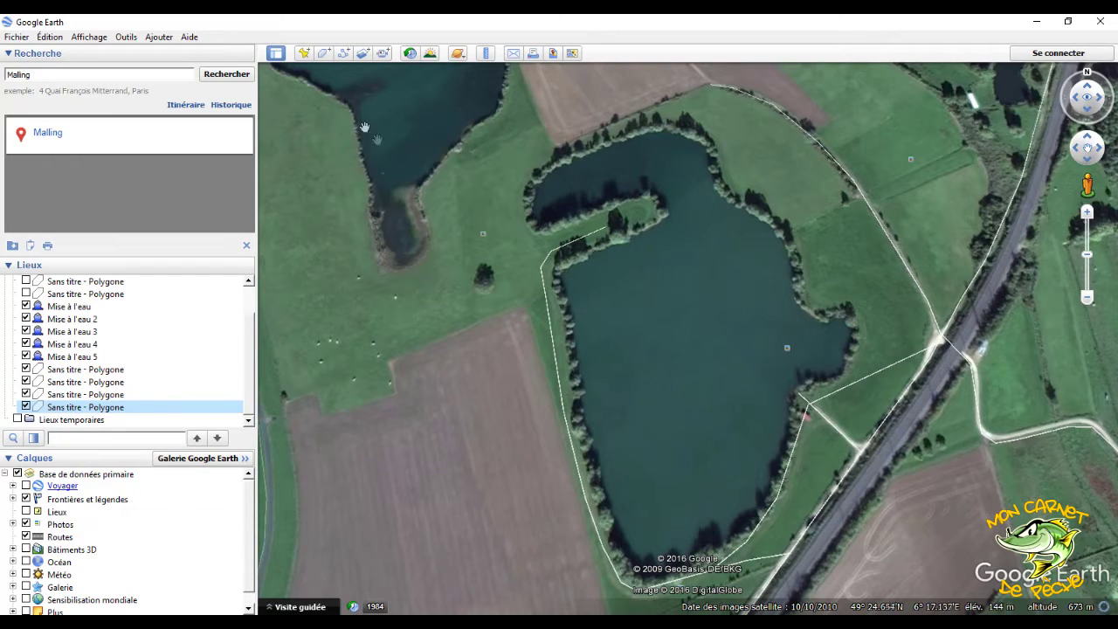
click(324, 54)
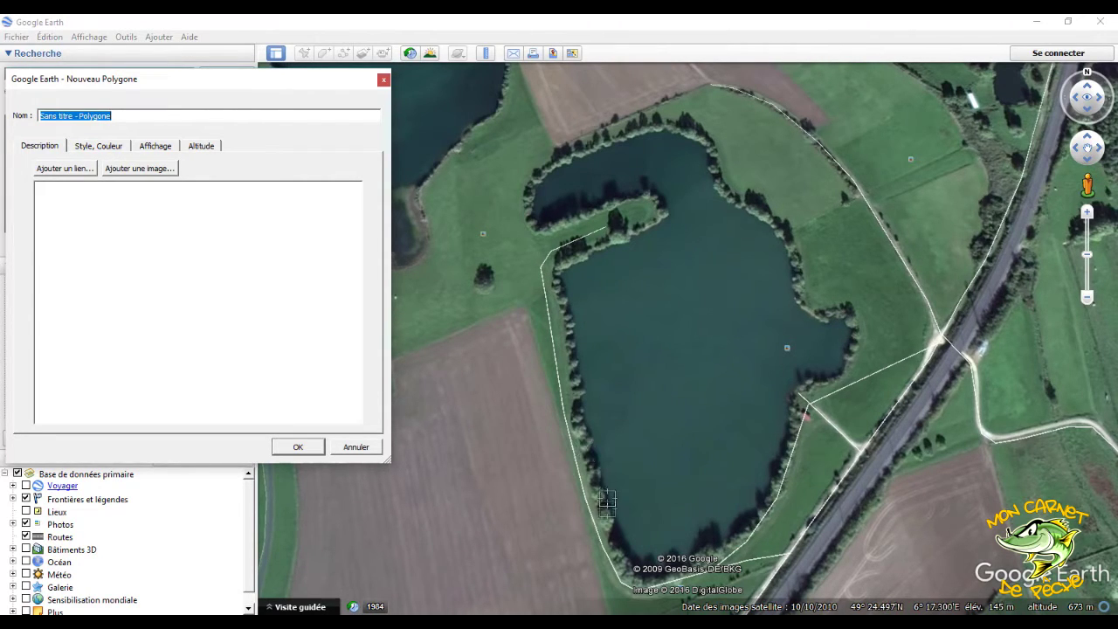
click(646, 192)
click(614, 200)
click(579, 215)
click(542, 231)
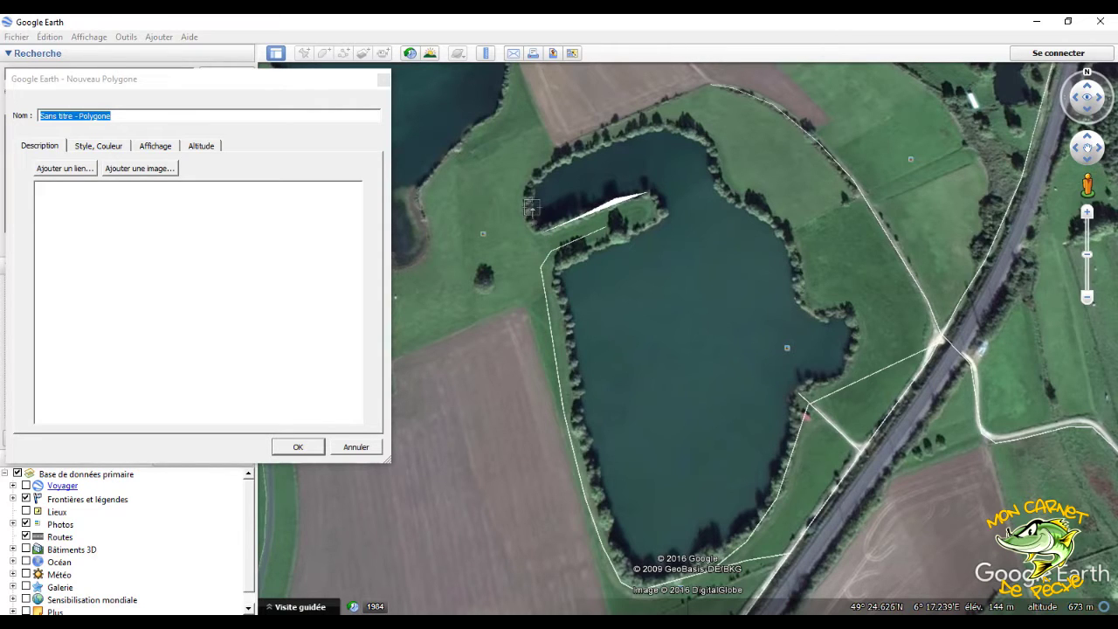
click(531, 207)
click(544, 175)
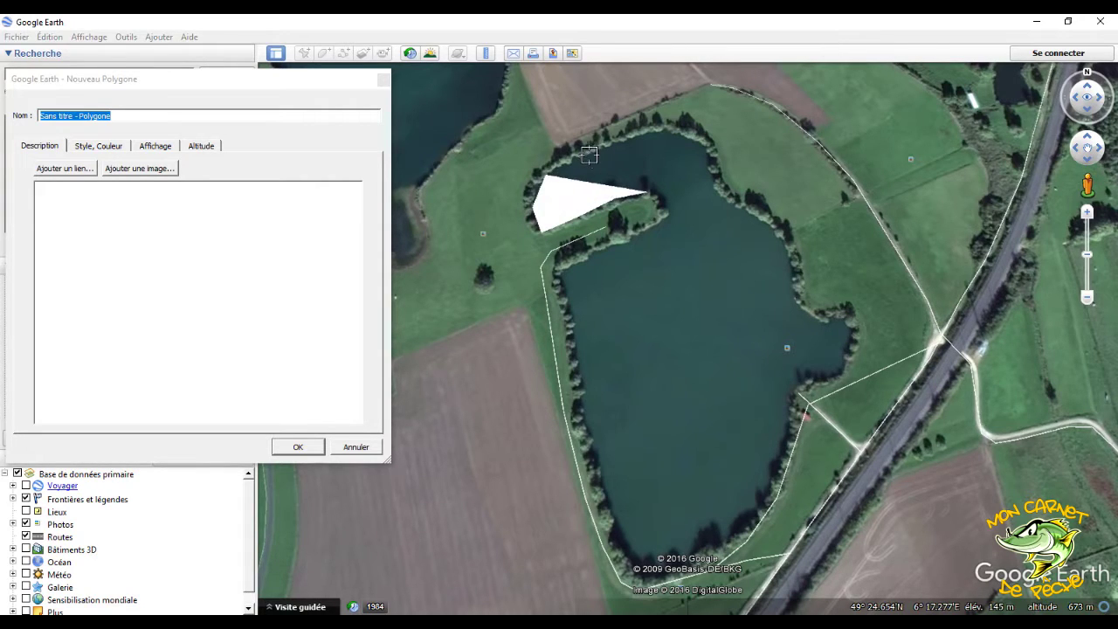
Step: Continue the polygon along the northern arm's upper shore and around its northeastern corner
click(590, 154)
click(625, 142)
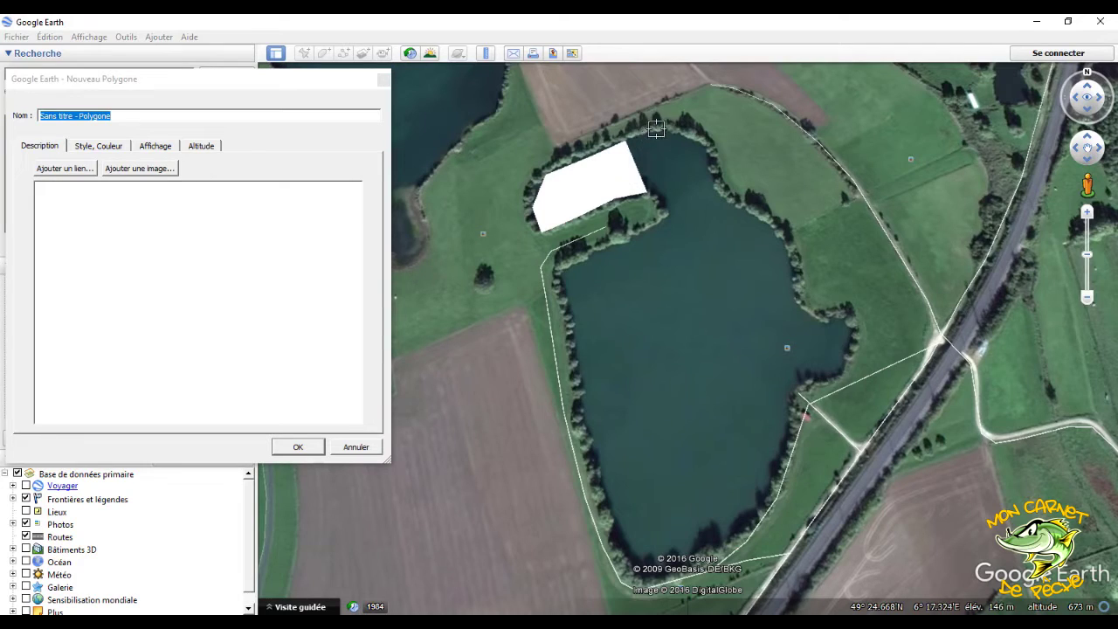
click(656, 130)
click(695, 141)
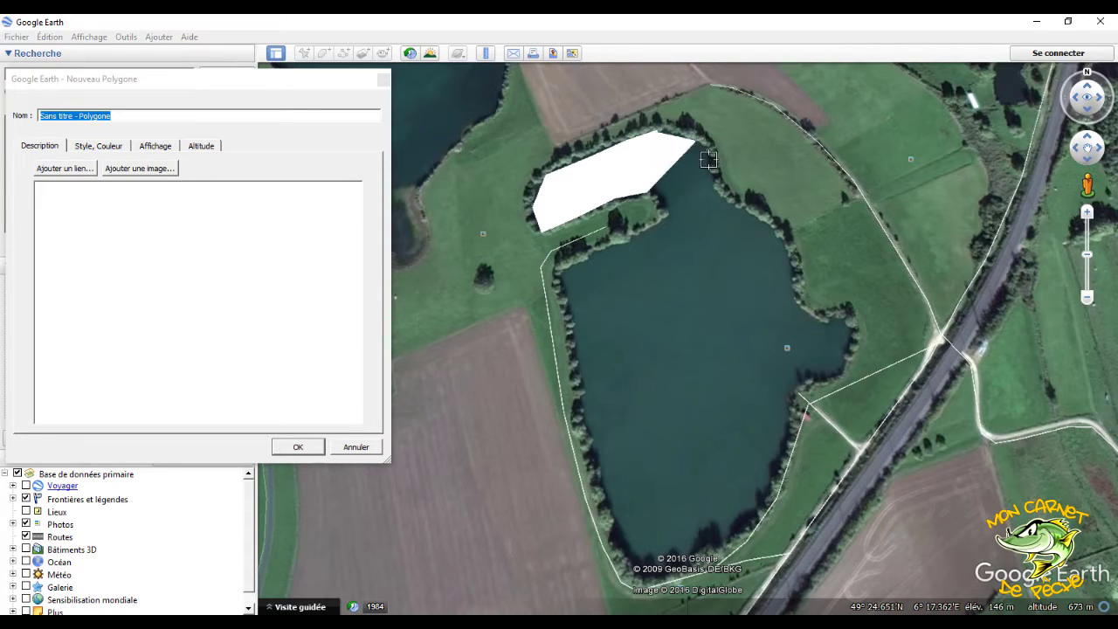
click(708, 160)
click(717, 188)
click(729, 202)
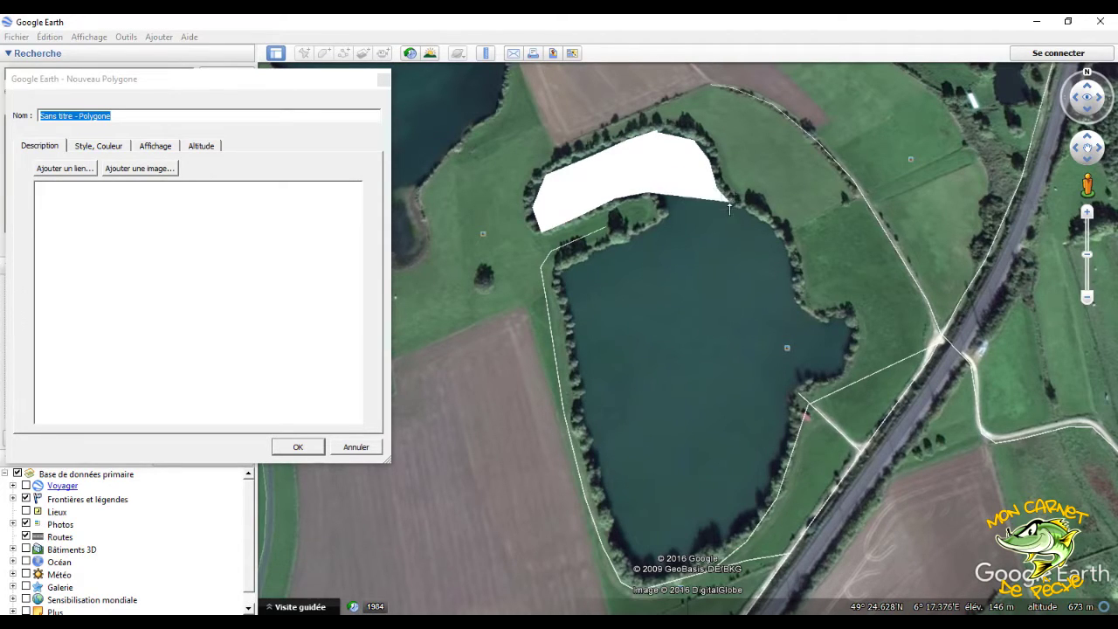
Step: Extend the polygon outline down the lake's eastern shore and around the small eastern bay
click(756, 216)
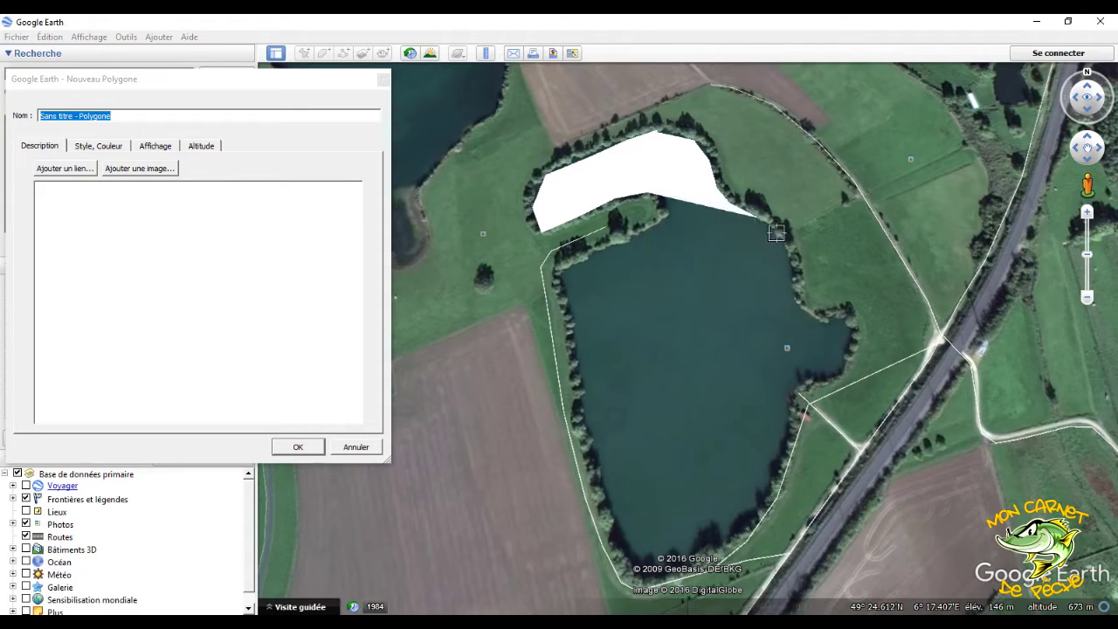
click(781, 242)
click(791, 273)
click(792, 297)
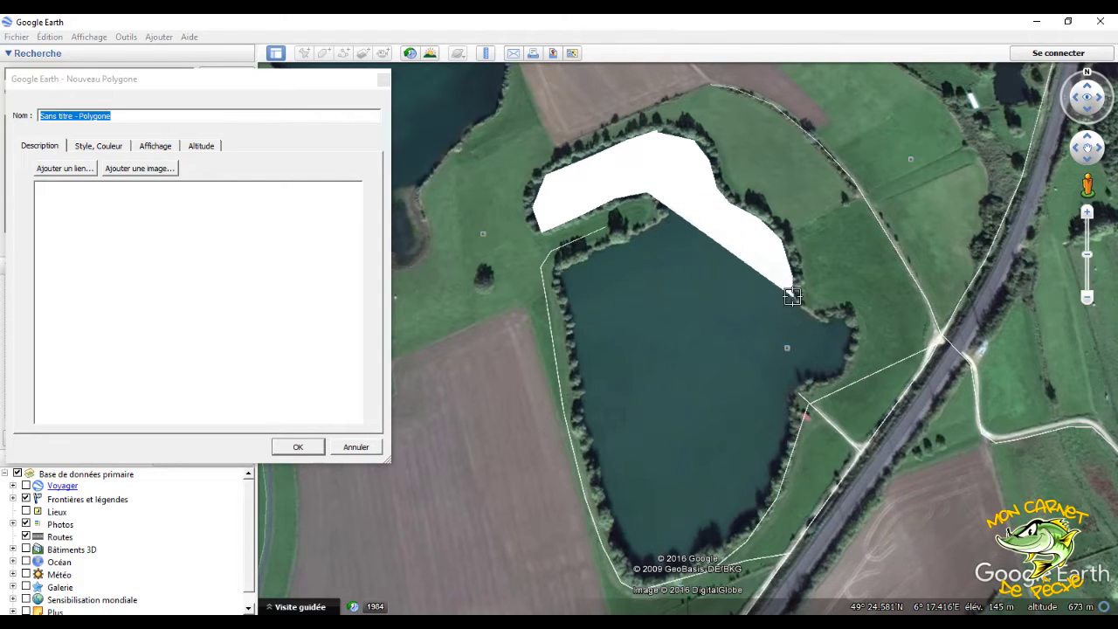
click(829, 318)
click(847, 320)
click(846, 352)
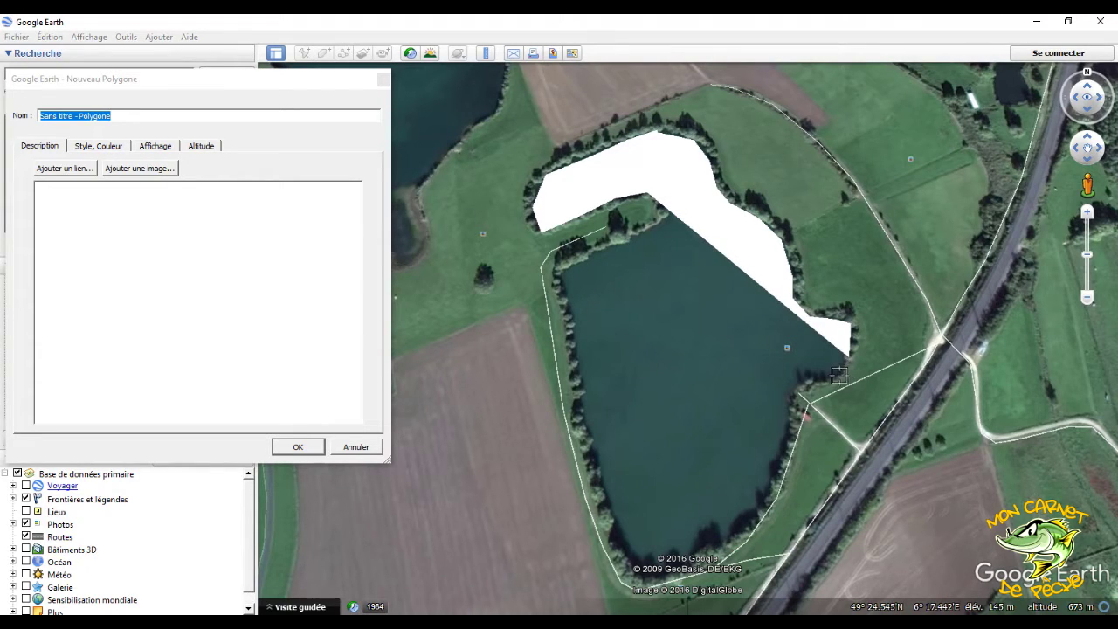
click(839, 375)
click(812, 390)
click(792, 395)
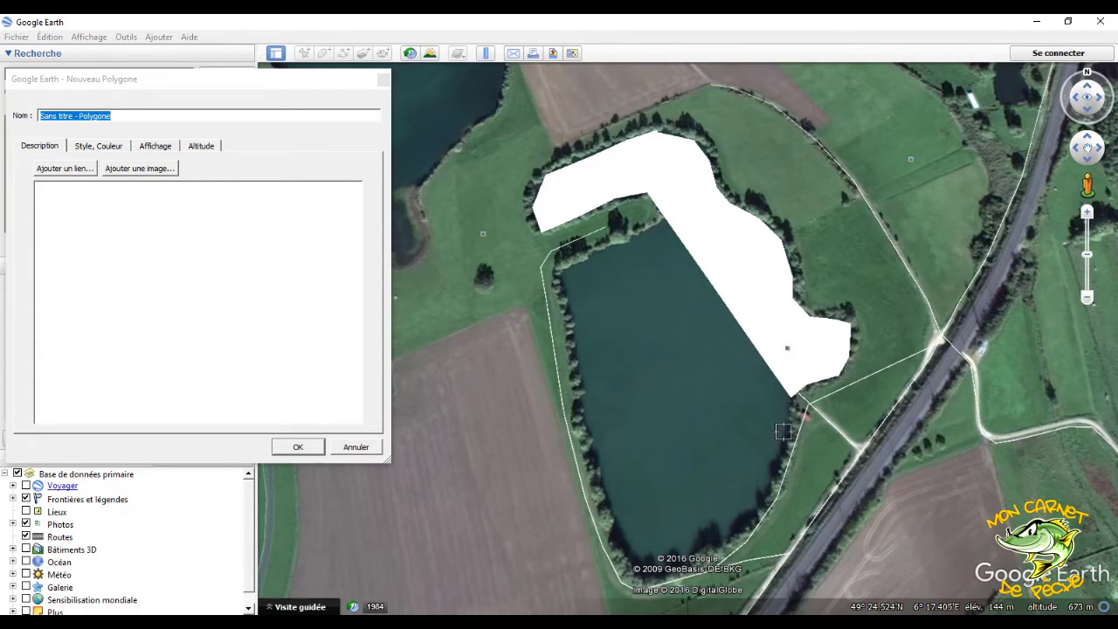
Step: Trace the polygon along the lake's southeastern shore and around its southern end
click(791, 456)
click(781, 479)
click(760, 505)
click(755, 513)
click(733, 538)
click(713, 552)
click(672, 558)
click(668, 567)
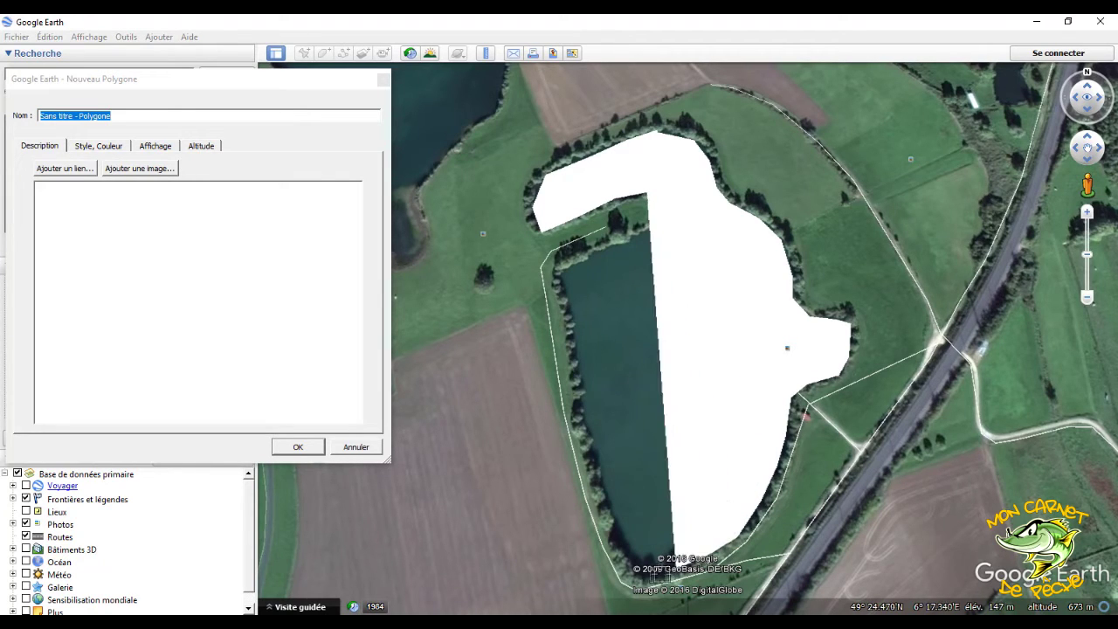
click(654, 577)
click(627, 566)
click(614, 524)
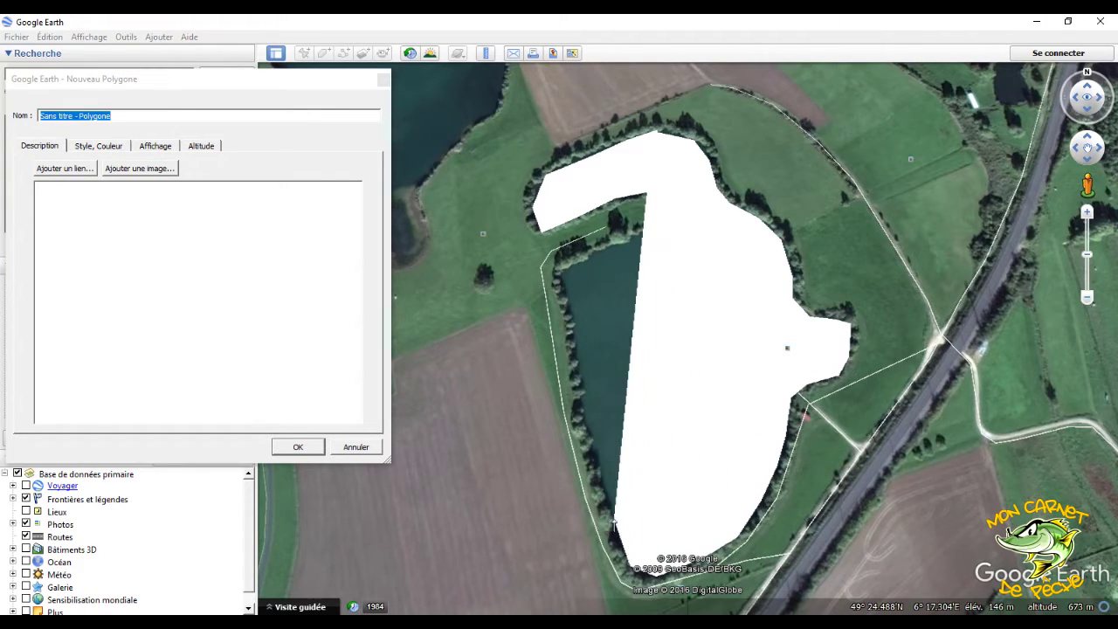
Step: Complete the lake outline up the western shore and along the peninsula's south bank to its tip
click(595, 461)
click(591, 419)
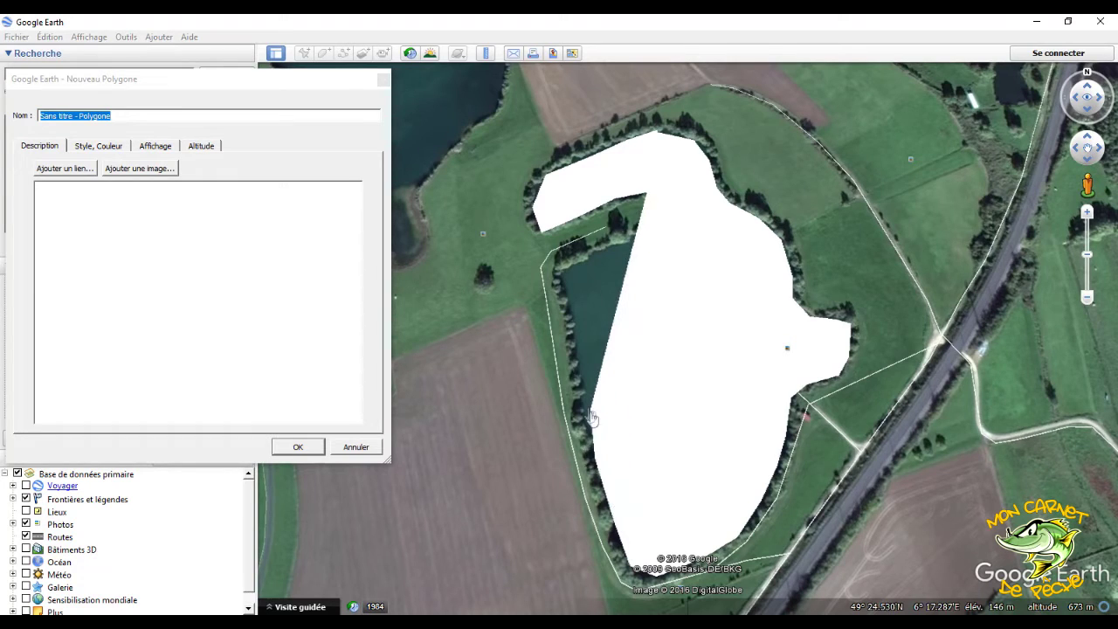
click(574, 351)
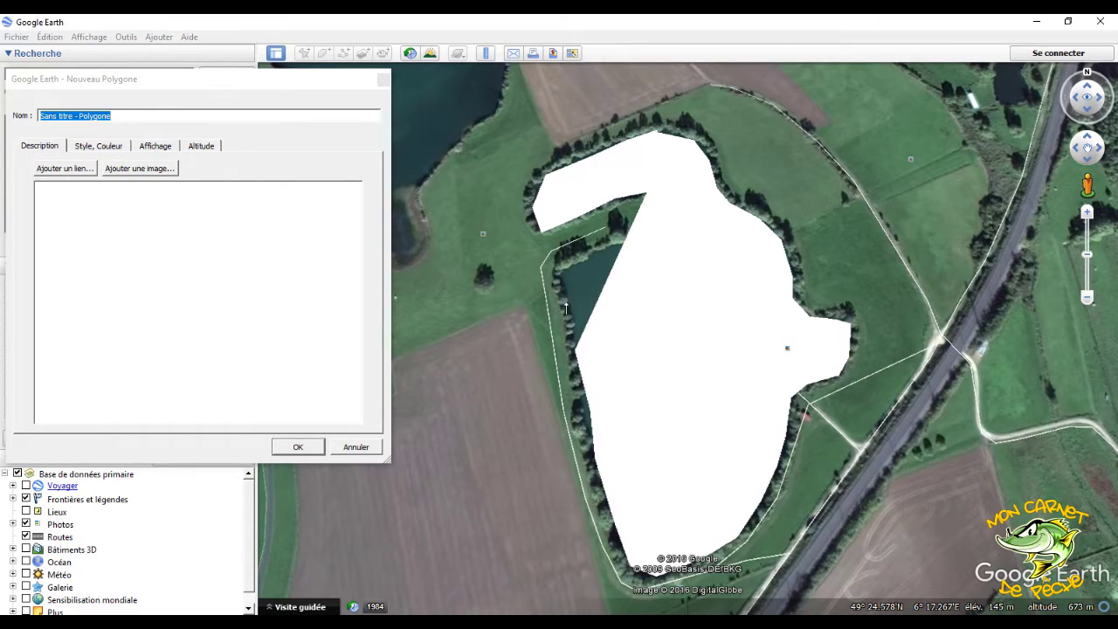
click(566, 307)
click(560, 272)
click(623, 255)
drag(624, 255, 659, 229)
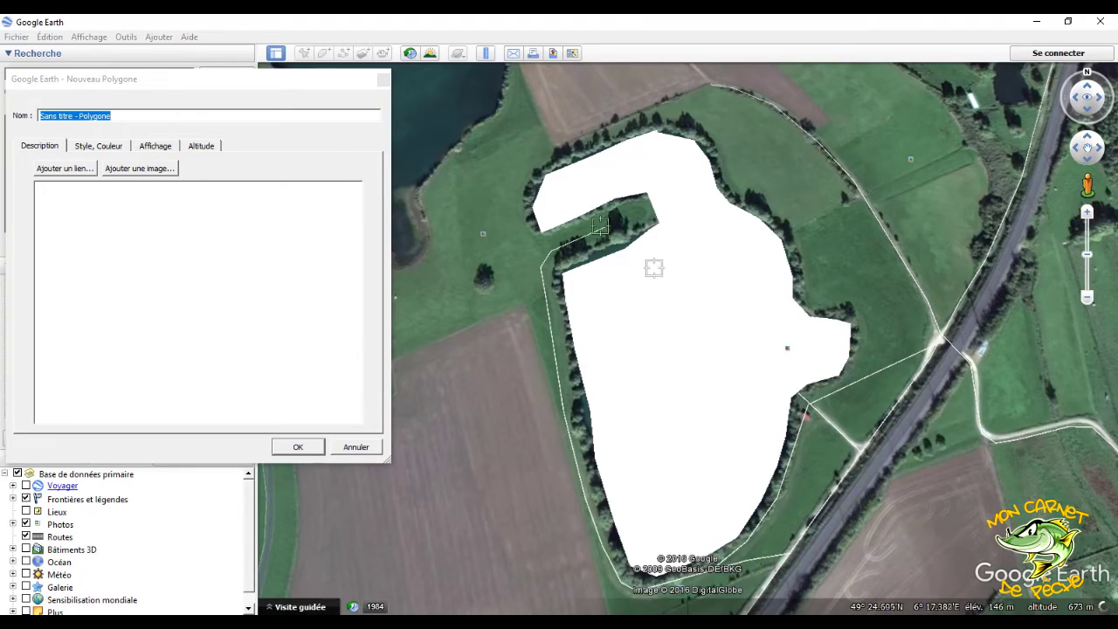
Step: Name the polygon Bruch and save it to the places list
click(133, 114)
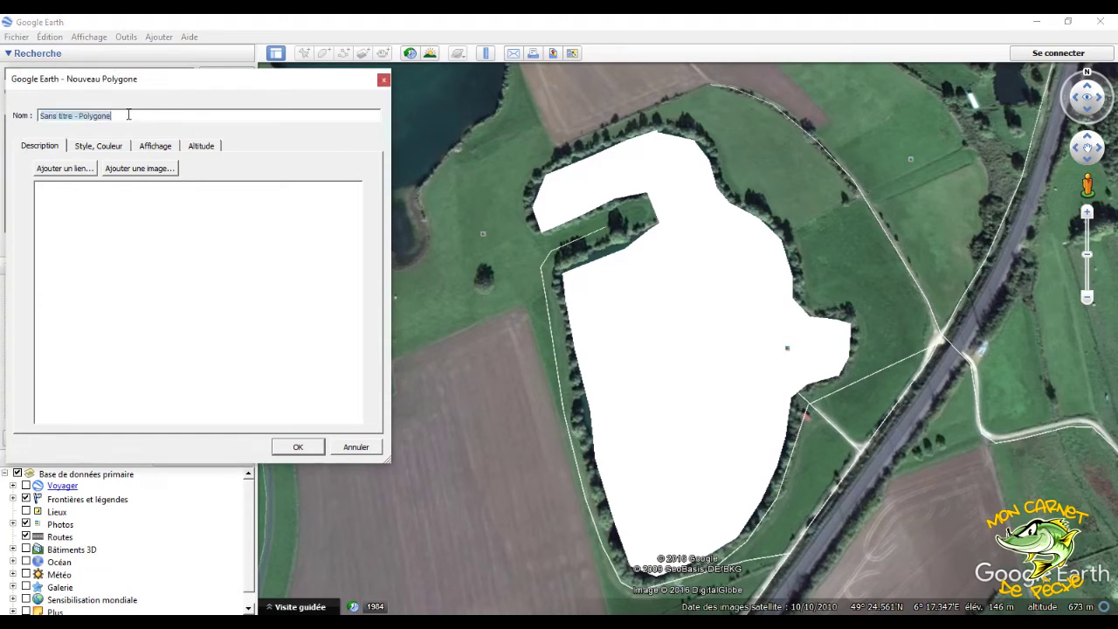
drag(138, 115, 34, 116)
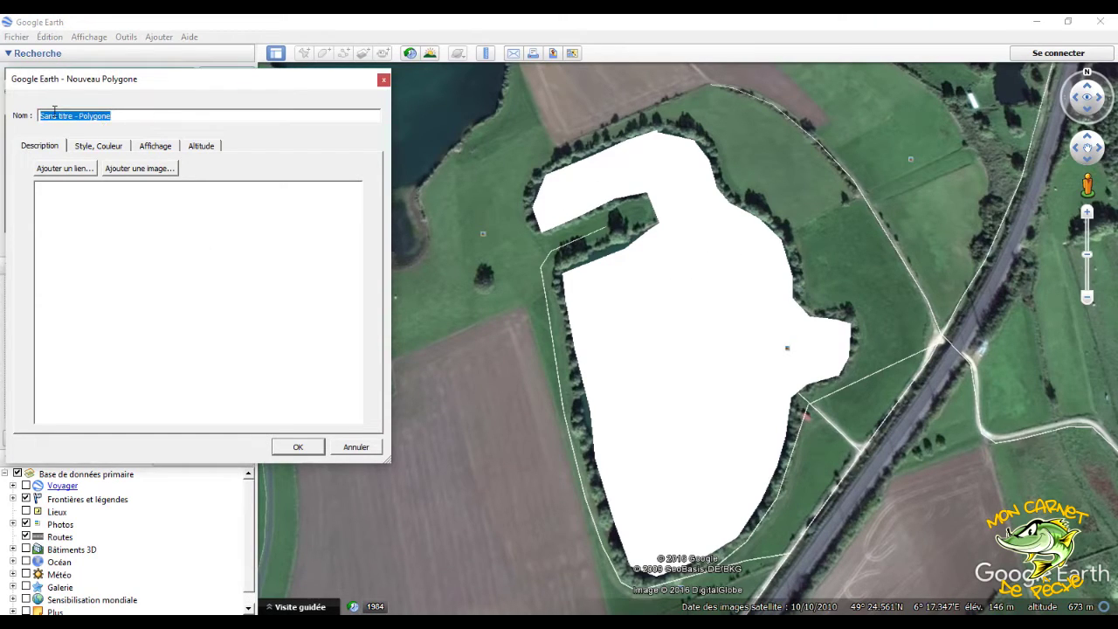
text(Bruch)
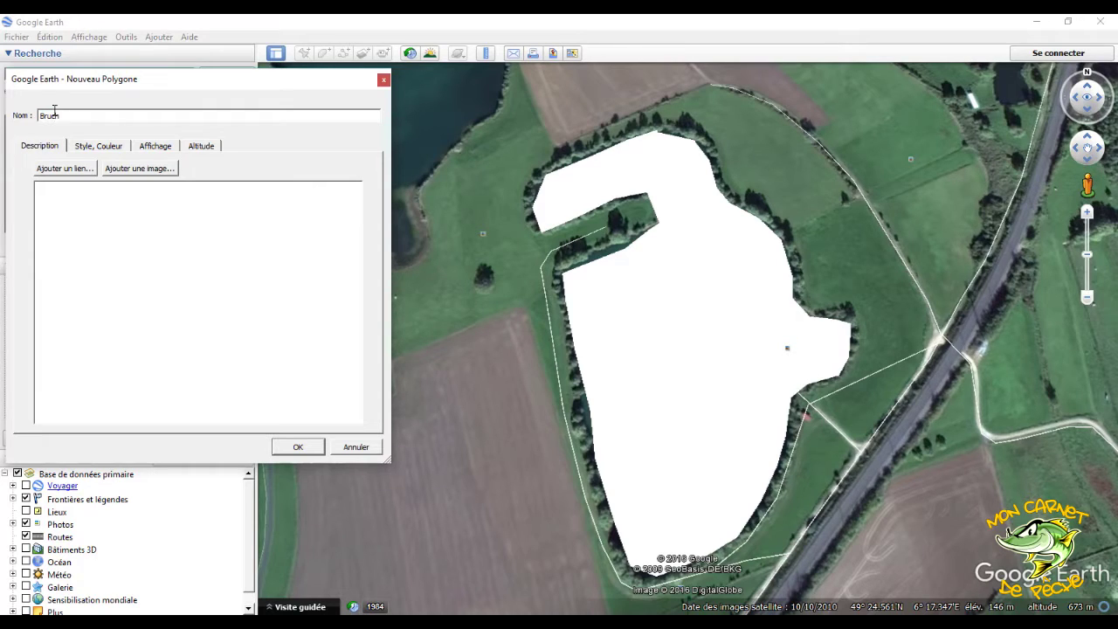
click(295, 447)
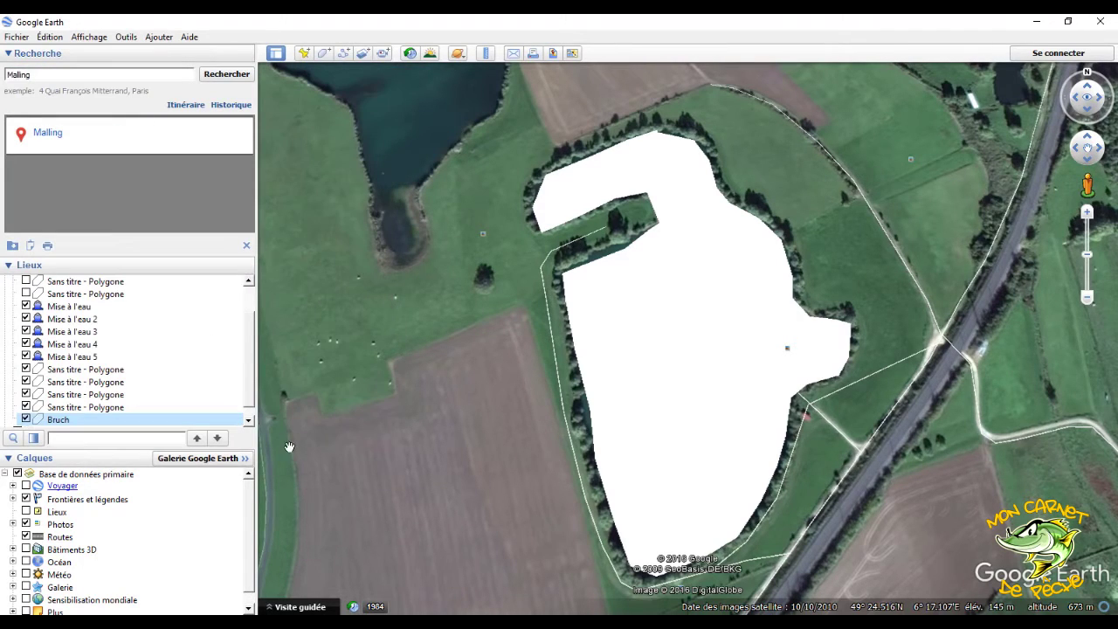
Step: Export the Bruch polygon as a KMZ file named Bruch in the Vidéo écho folder on the desktop
scroll(78, 362, down, 1)
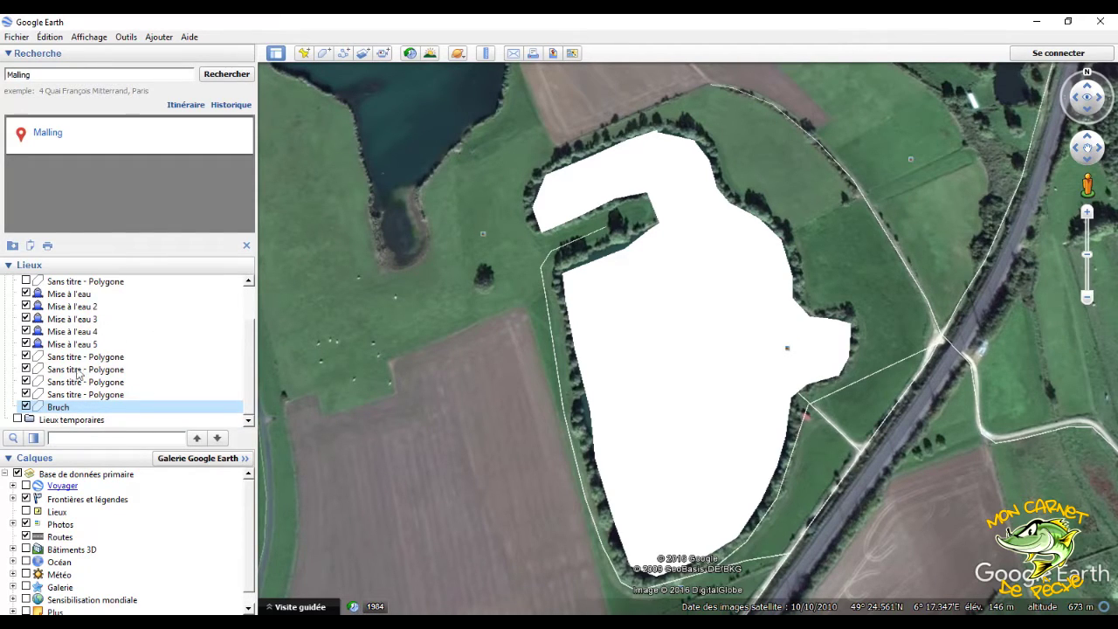
right_click(66, 412)
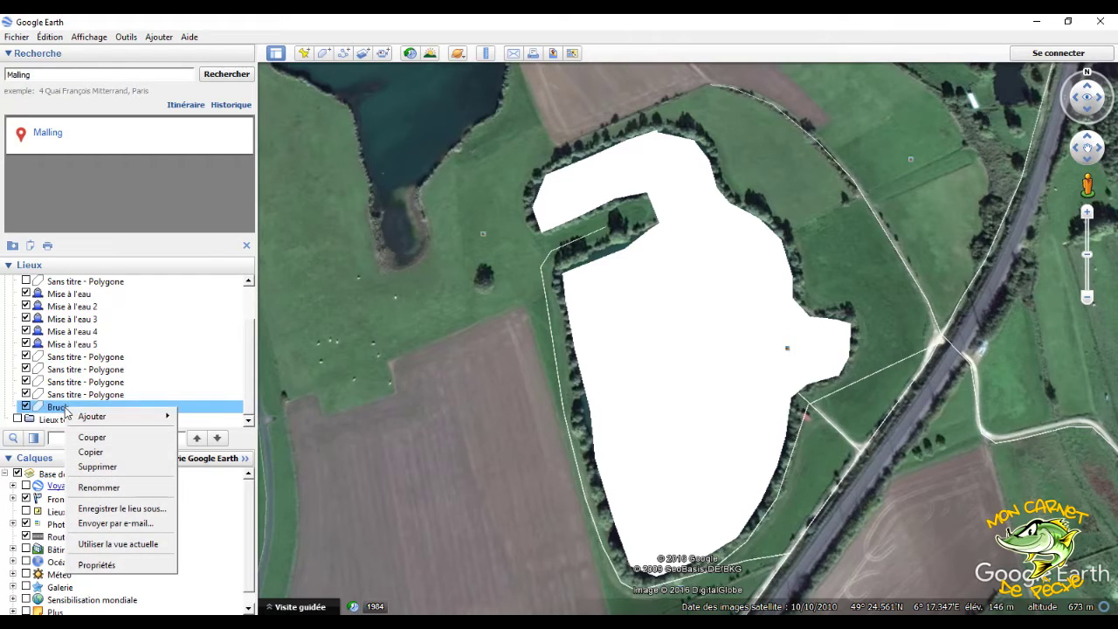
click(106, 509)
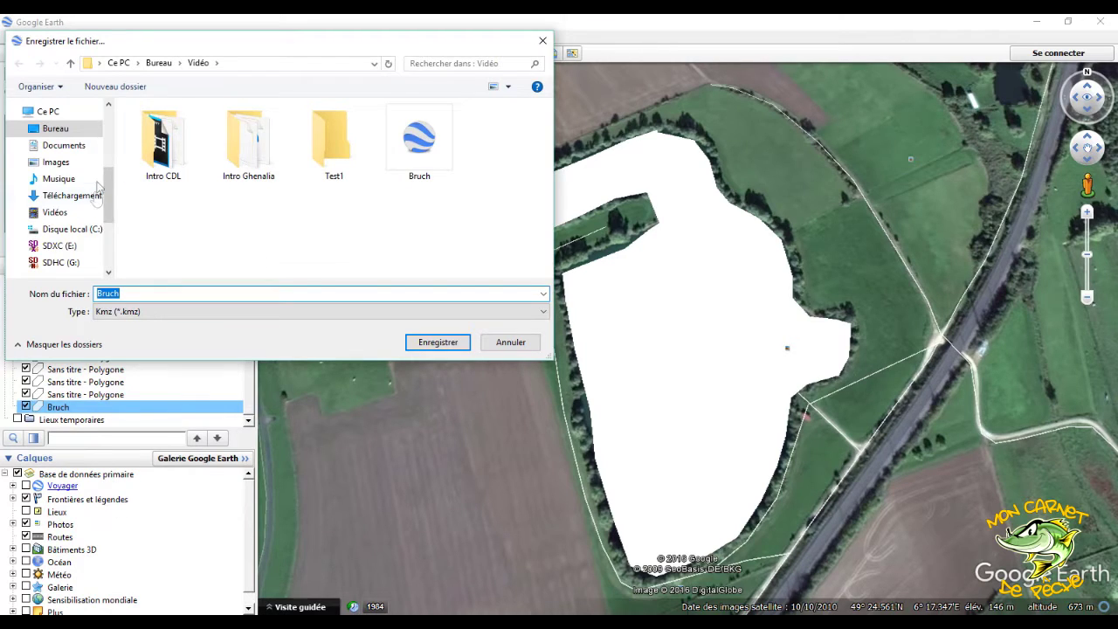
click(159, 63)
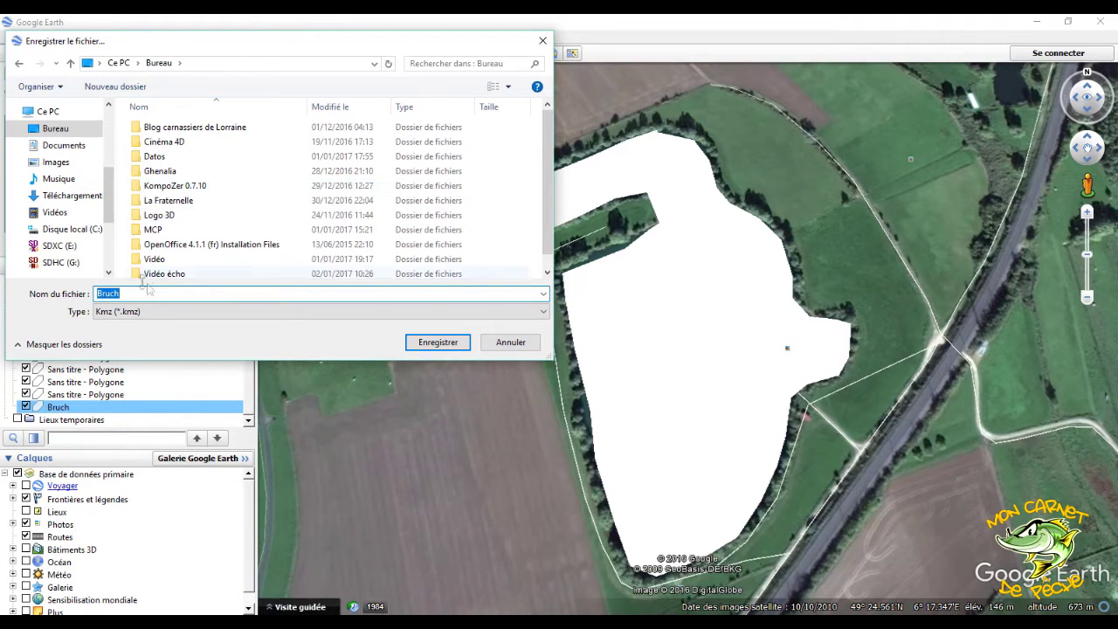
double_click(164, 273)
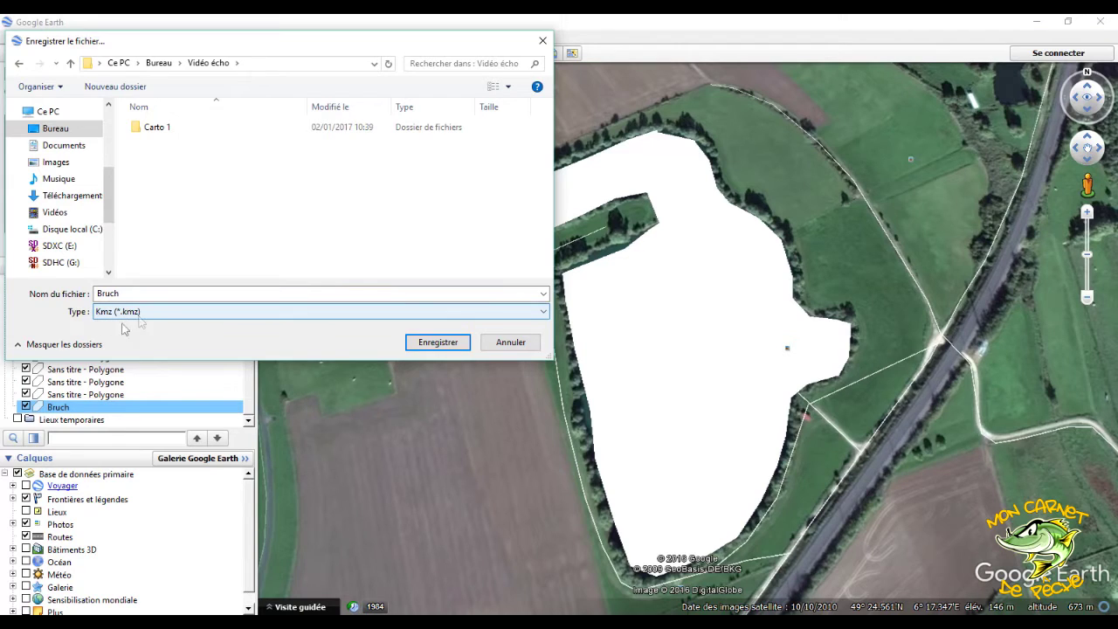
click(445, 343)
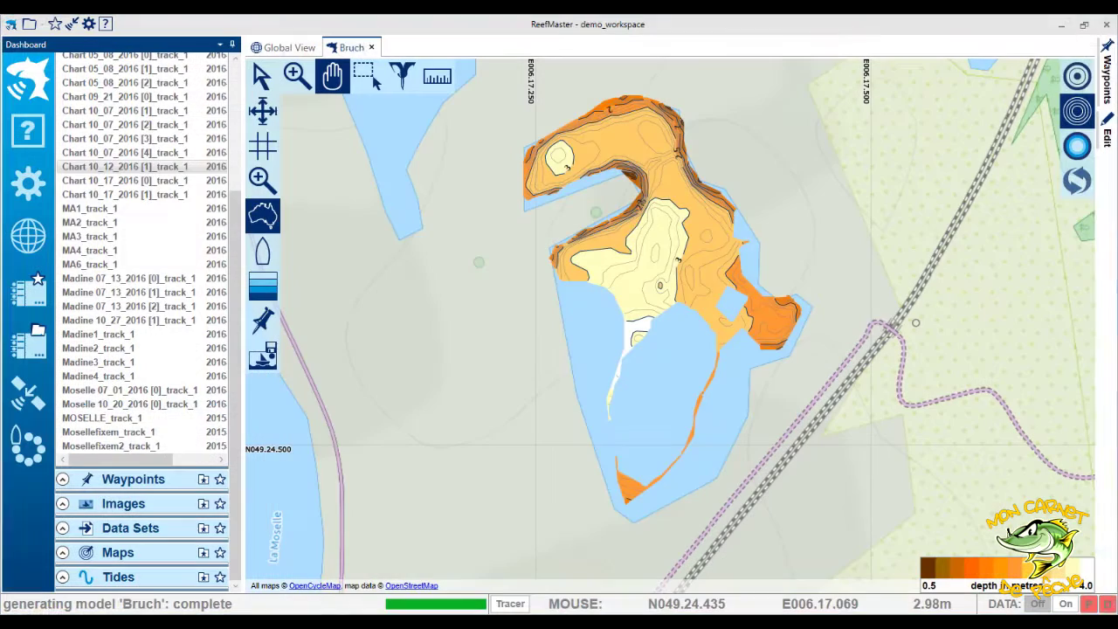
Step: Switch to ReefMaster, show the Bruch map's source data and import Bruch.kmz from the desktop's Vidéo écho folder as a map boundary
click(1076, 76)
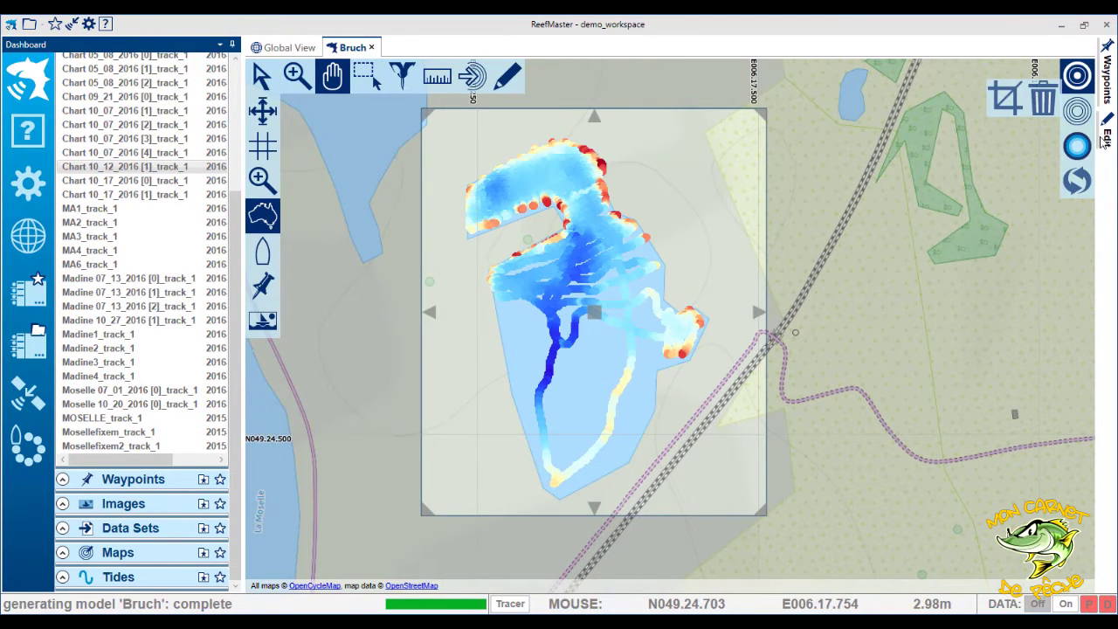
mouse_move(1101, 142)
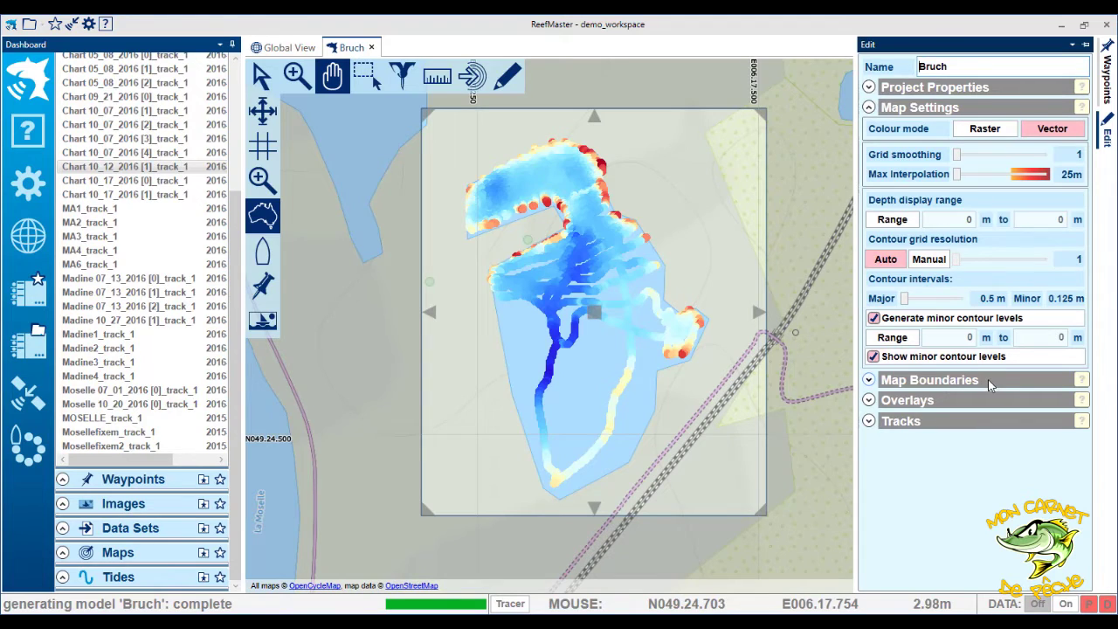
click(868, 380)
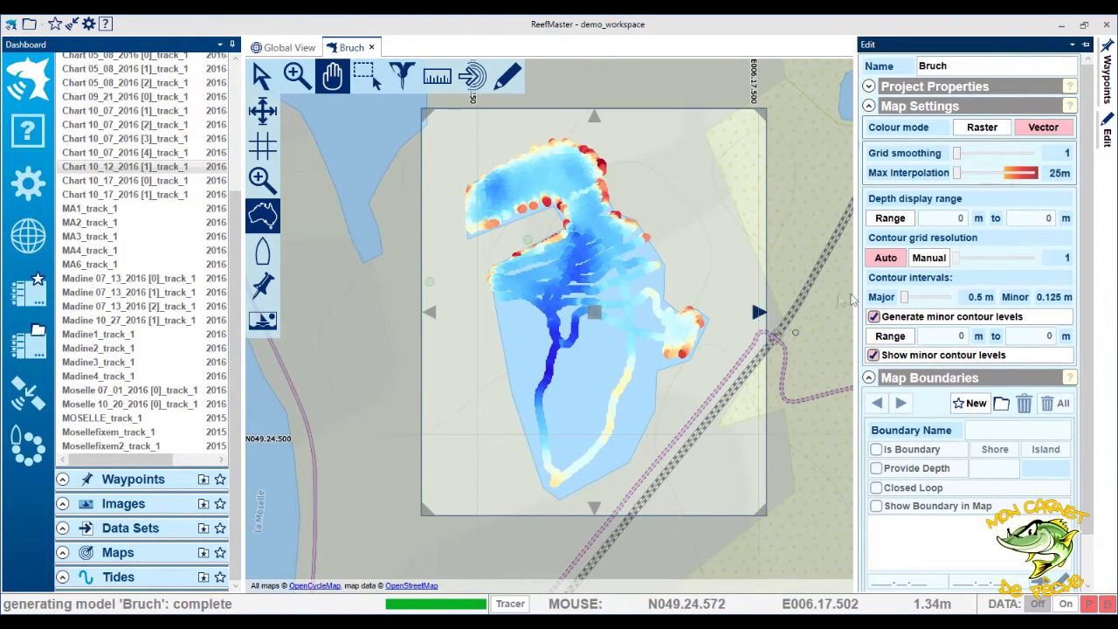
click(1002, 403)
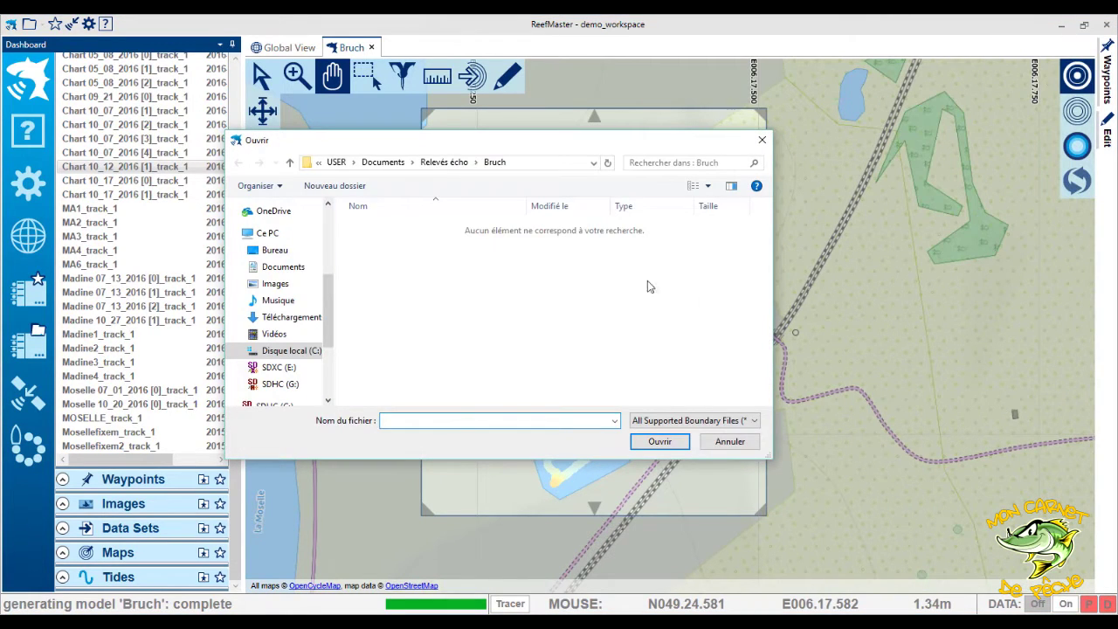
click(271, 251)
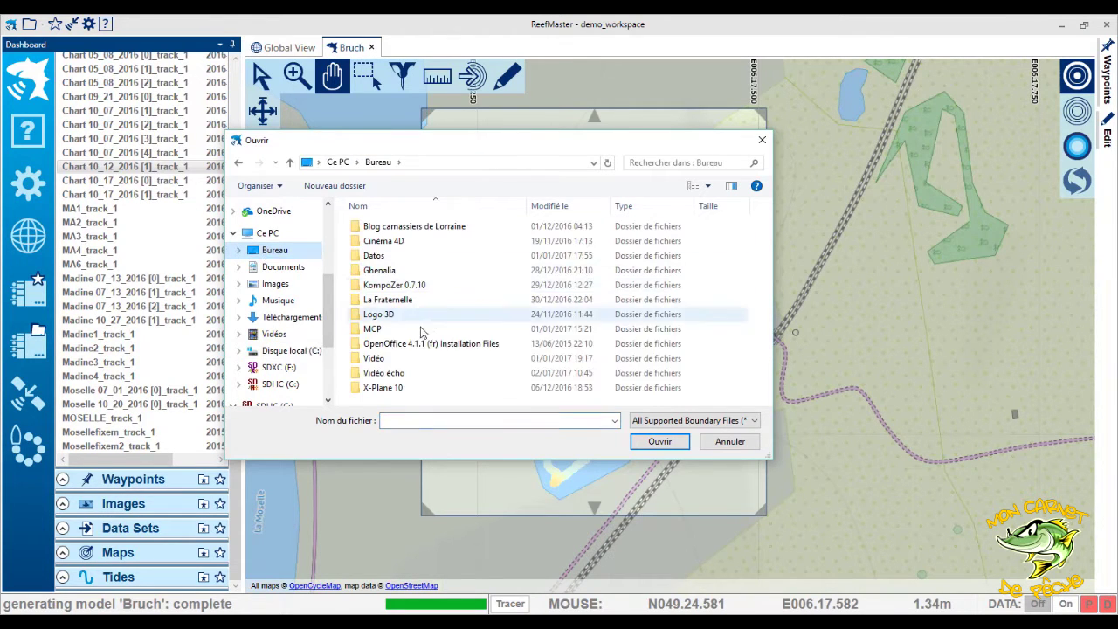
double_click(385, 370)
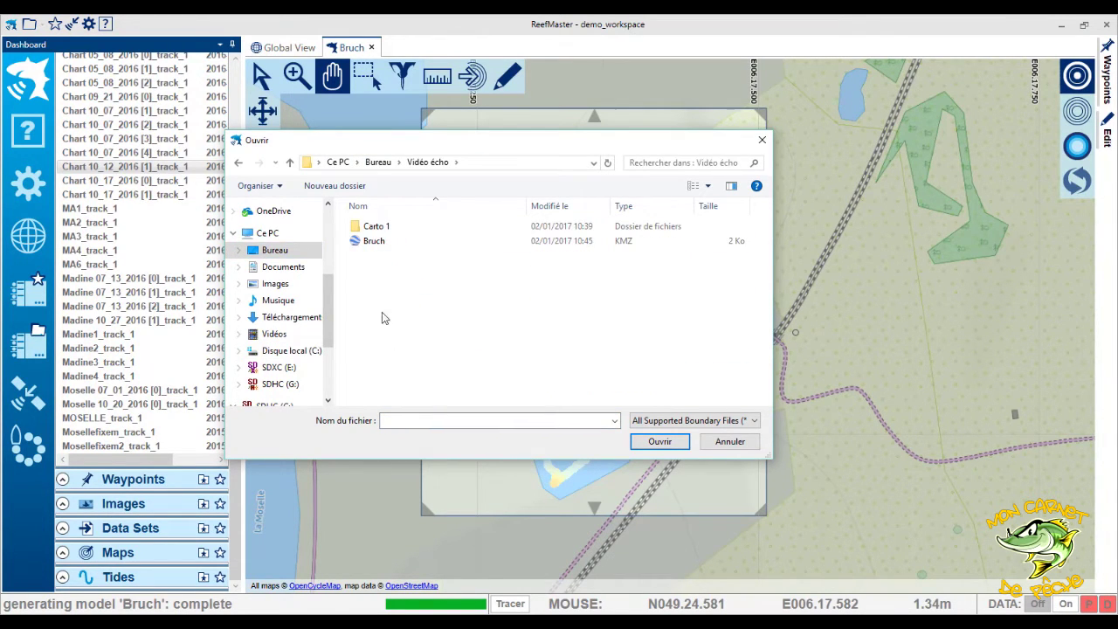
double_click(373, 242)
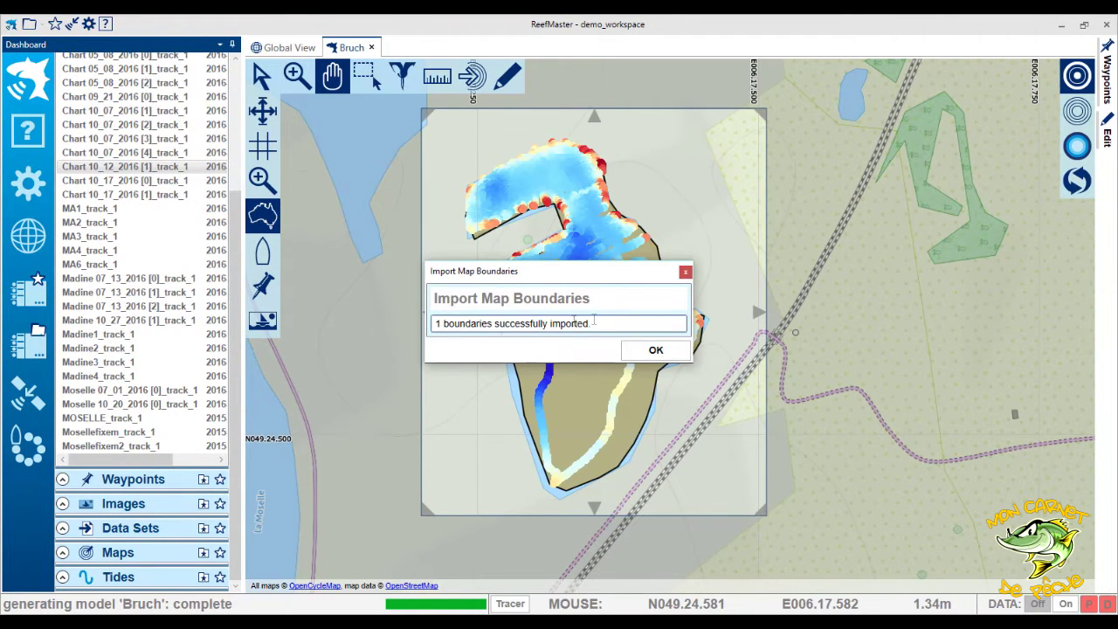
click(654, 351)
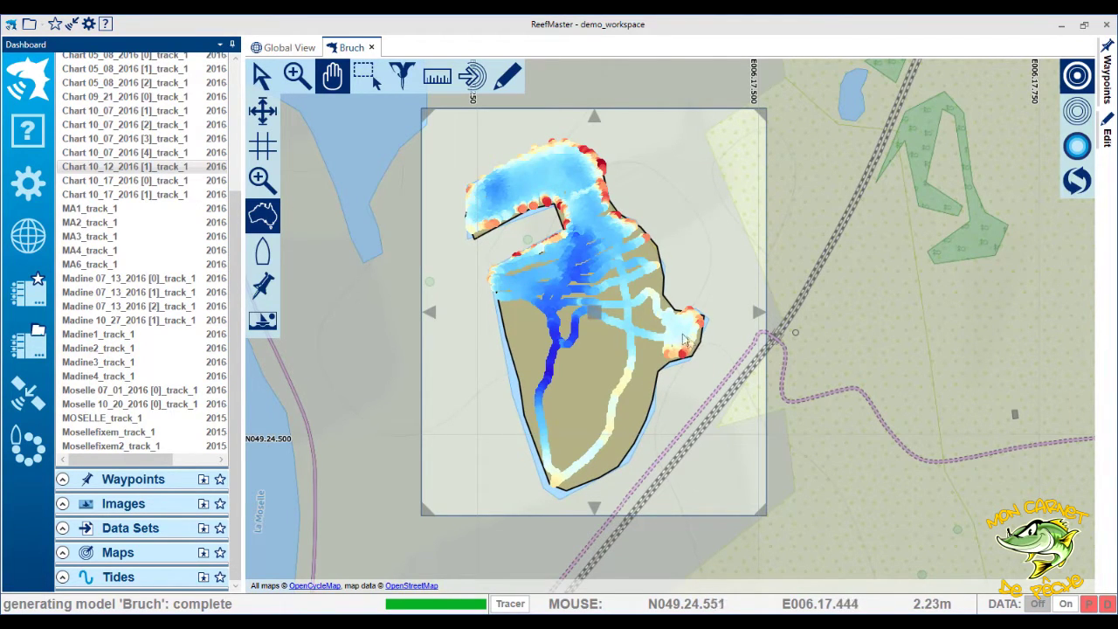
Step: Move two boundary points on the lake's southwestern shore outward onto the base map's shoreline
scroll(539, 412, up, 5)
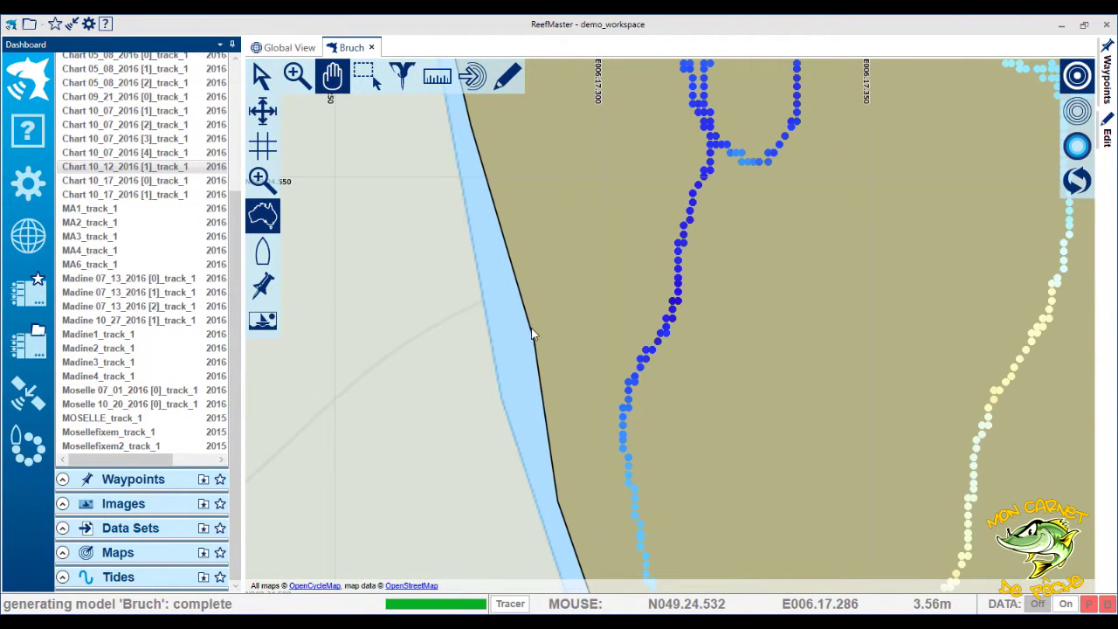
drag(531, 325, 507, 249)
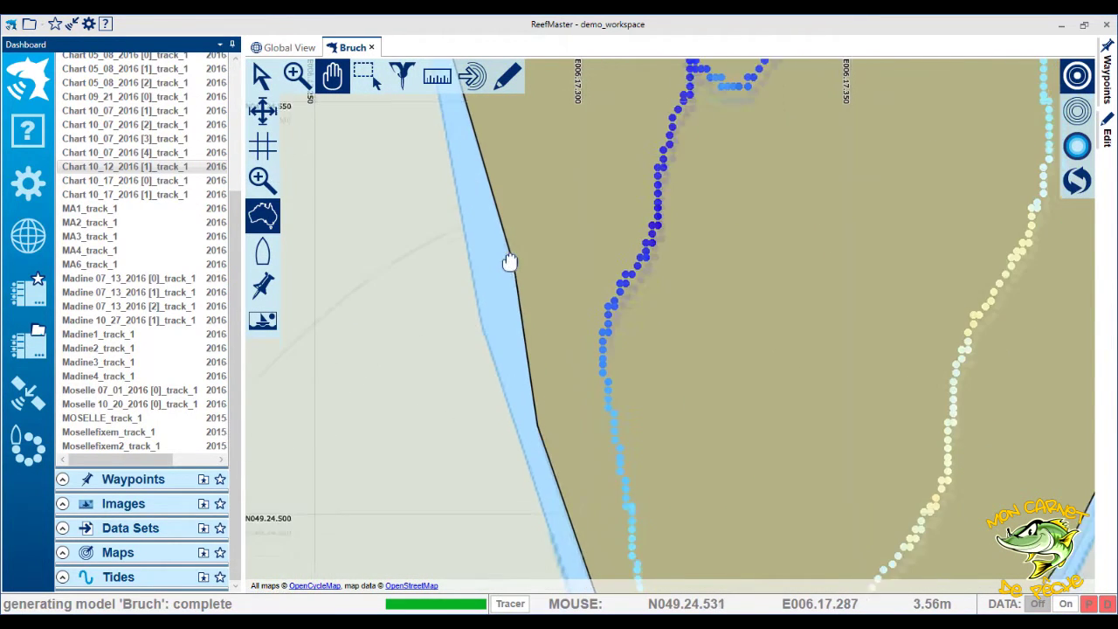
click(260, 77)
click(508, 253)
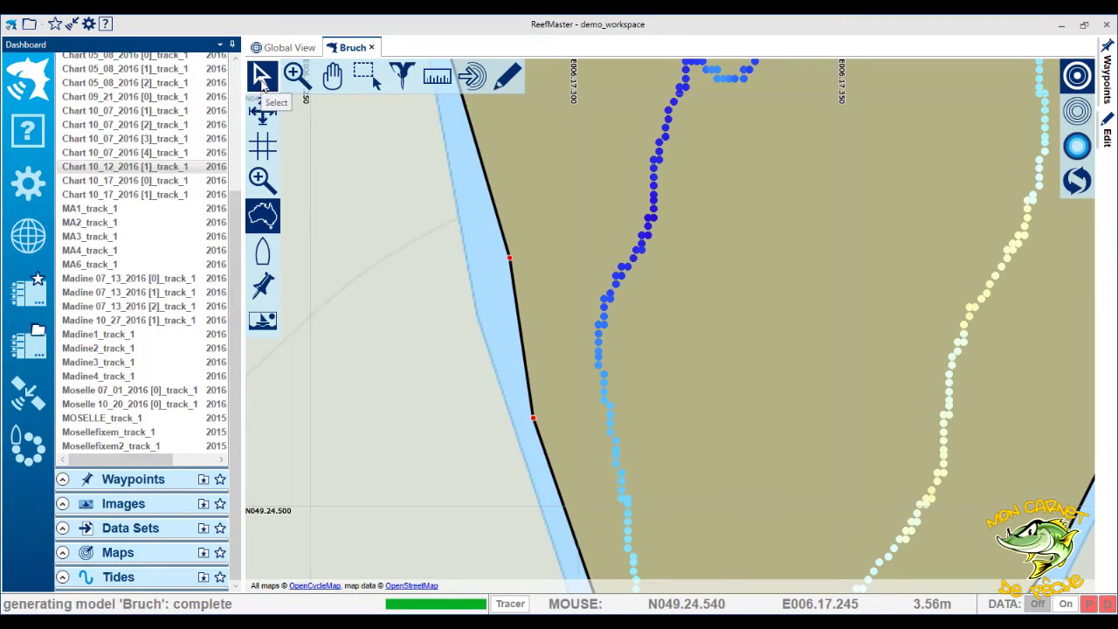
drag(509, 260, 475, 315)
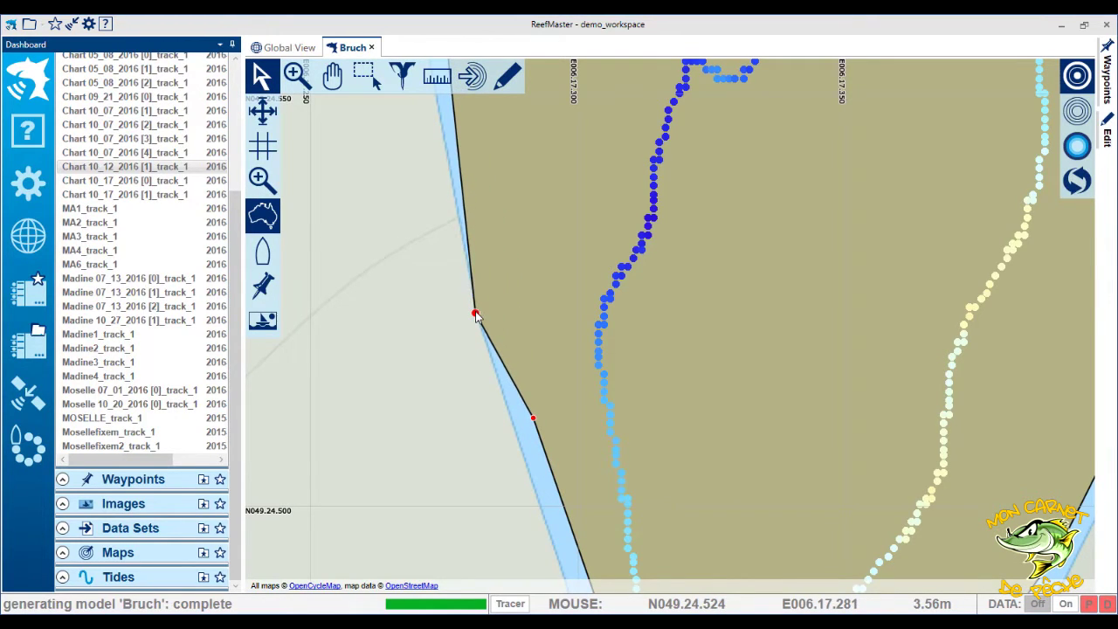
drag(532, 421, 539, 508)
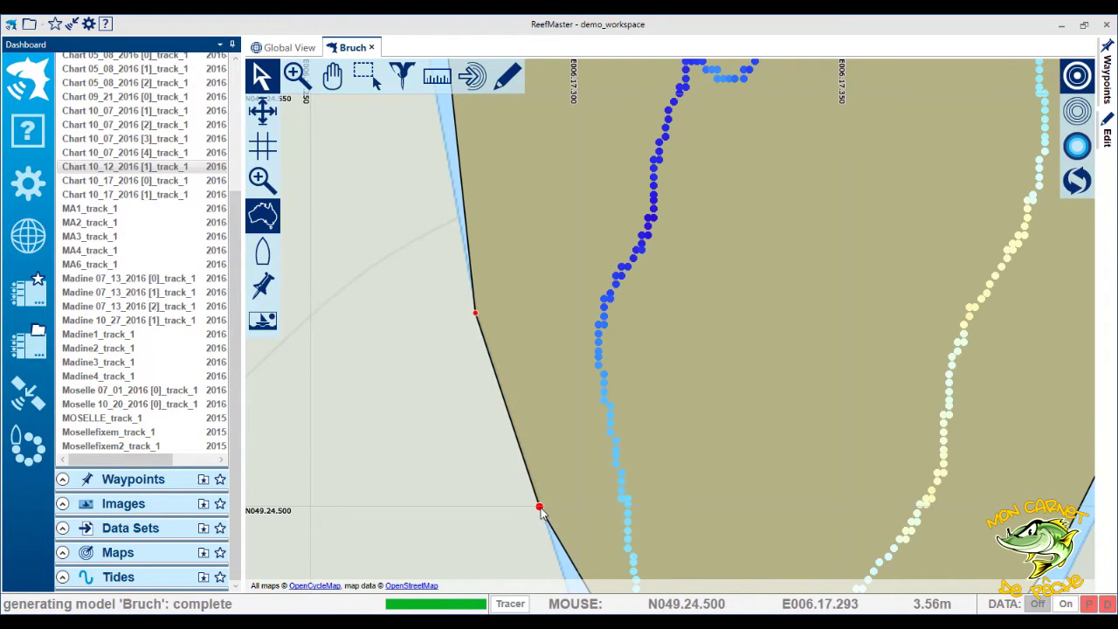
Step: Align the boundary points around the lake's southern end and southeastern corner with the base map's shoreline
click(332, 80)
drag(478, 549, 365, 223)
click(263, 76)
drag(483, 282, 482, 352)
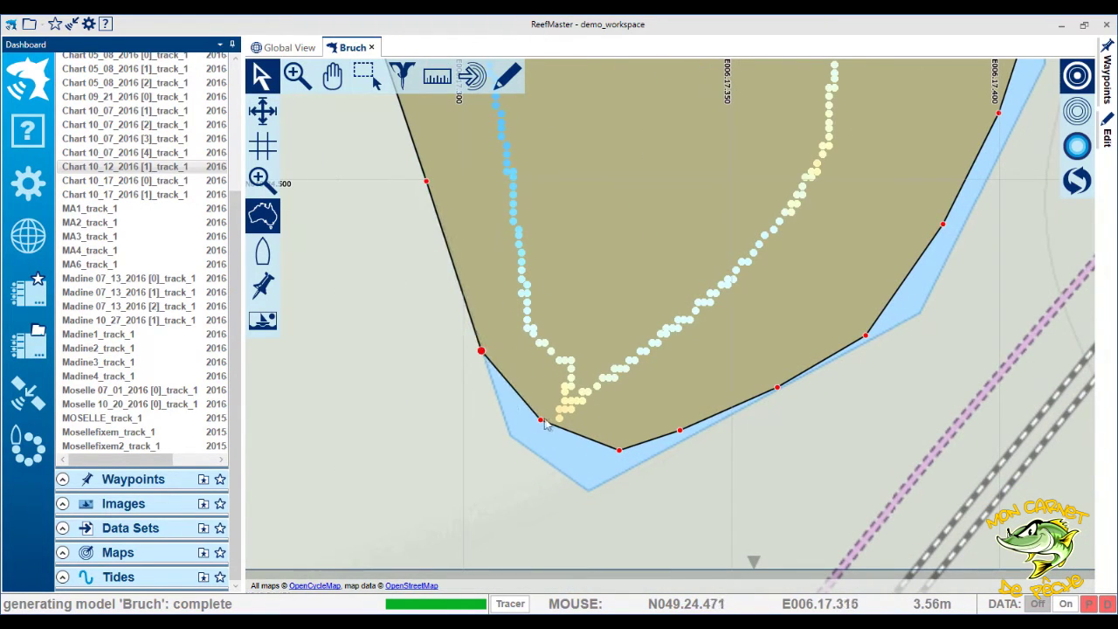
drag(541, 421, 510, 435)
drag(619, 451, 588, 491)
drag(680, 432, 690, 437)
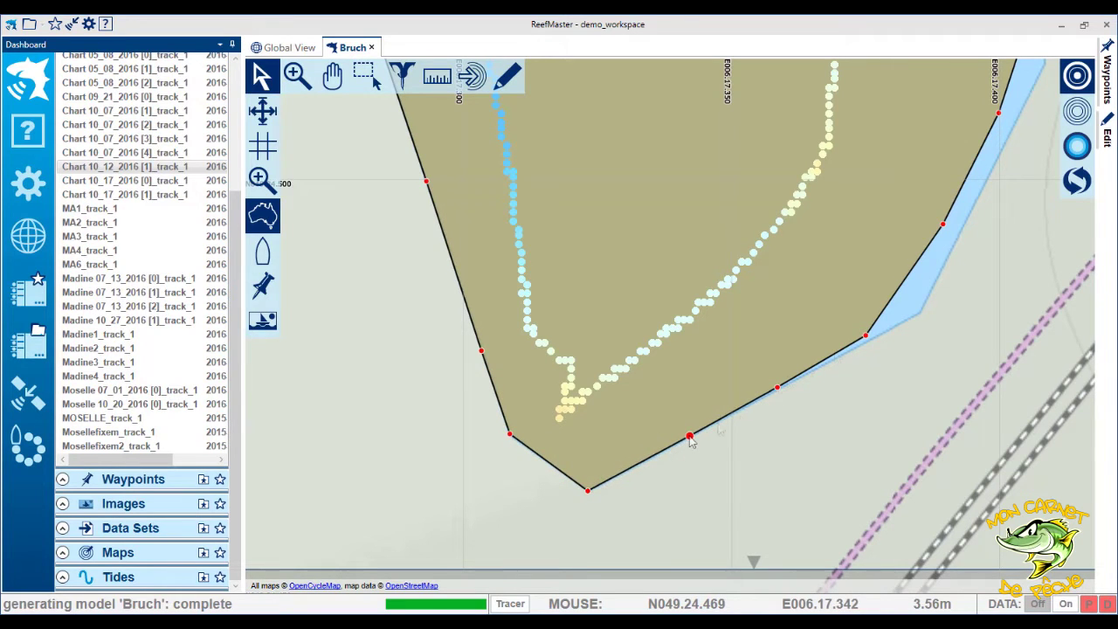
drag(865, 335, 922, 312)
drag(943, 226, 981, 192)
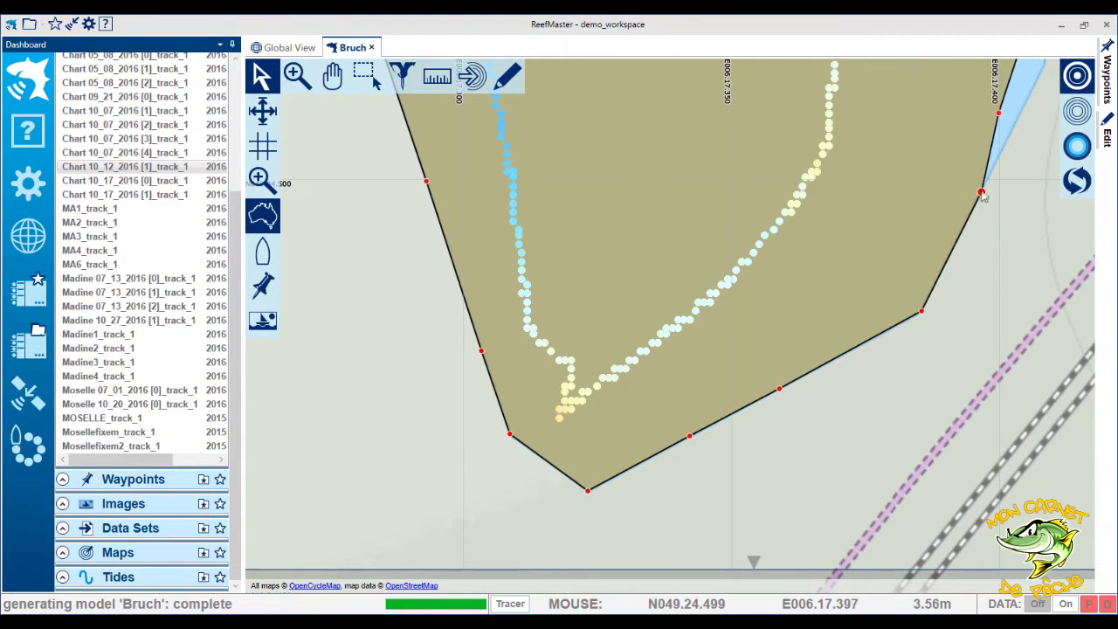
Step: Fit the boundary points along the eastern shore below the small bay to the base map's shoreline
click(332, 77)
drag(852, 136, 506, 382)
click(263, 77)
drag(653, 358, 699, 311)
drag(703, 262, 702, 218)
drag(711, 129, 707, 127)
drag(767, 82, 808, 92)
Step: Adjust the boundary points along the southern side of the small eastern bay to match the base map
click(332, 76)
drag(742, 174, 501, 380)
click(263, 77)
drag(631, 260, 622, 279)
drag(672, 192, 667, 186)
drag(689, 68, 716, 81)
Step: Reposition the boundary points along the eastern bay's northern side and the shore just above it to match the base map
click(332, 76)
drag(783, 121, 767, 421)
click(263, 77)
drag(622, 355, 631, 333)
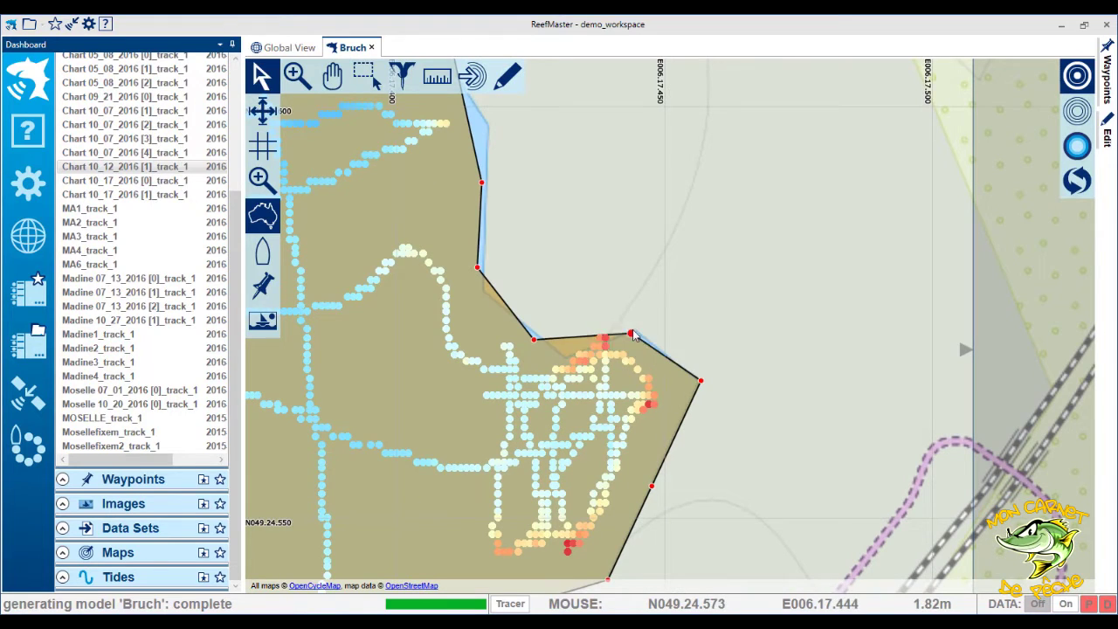
drag(534, 338, 564, 357)
drag(477, 267, 483, 291)
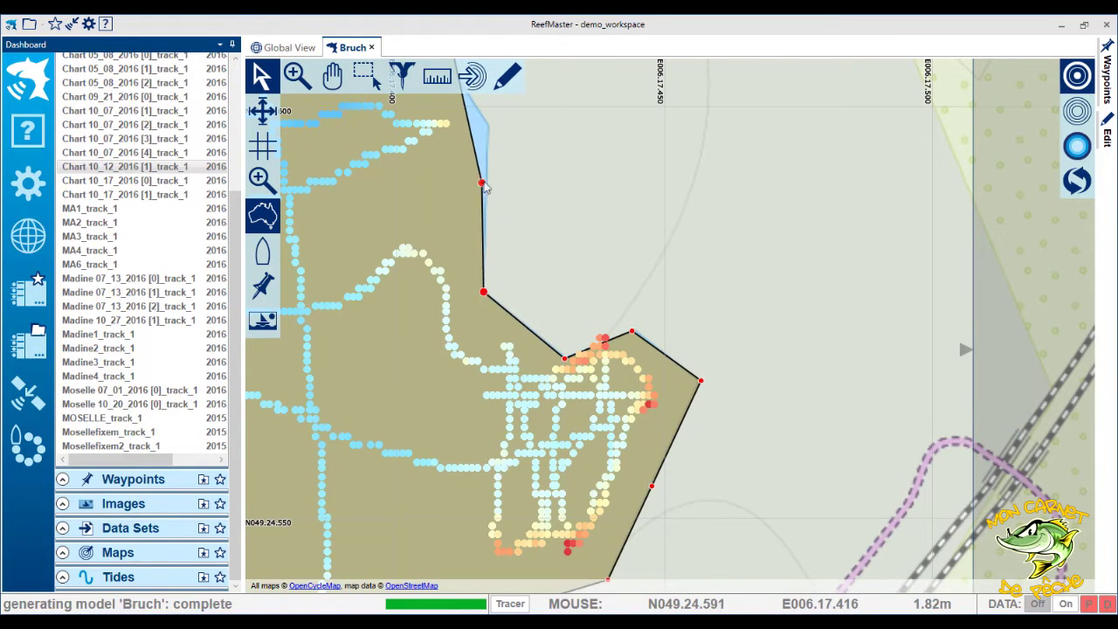
drag(482, 183, 487, 124)
Step: Move the boundary points along the shore northeast of the main basin onto the base map's shoreline
click(332, 77)
drag(350, 150, 617, 471)
click(263, 76)
drag(716, 357, 700, 359)
drag(639, 265, 617, 232)
drag(533, 199, 514, 198)
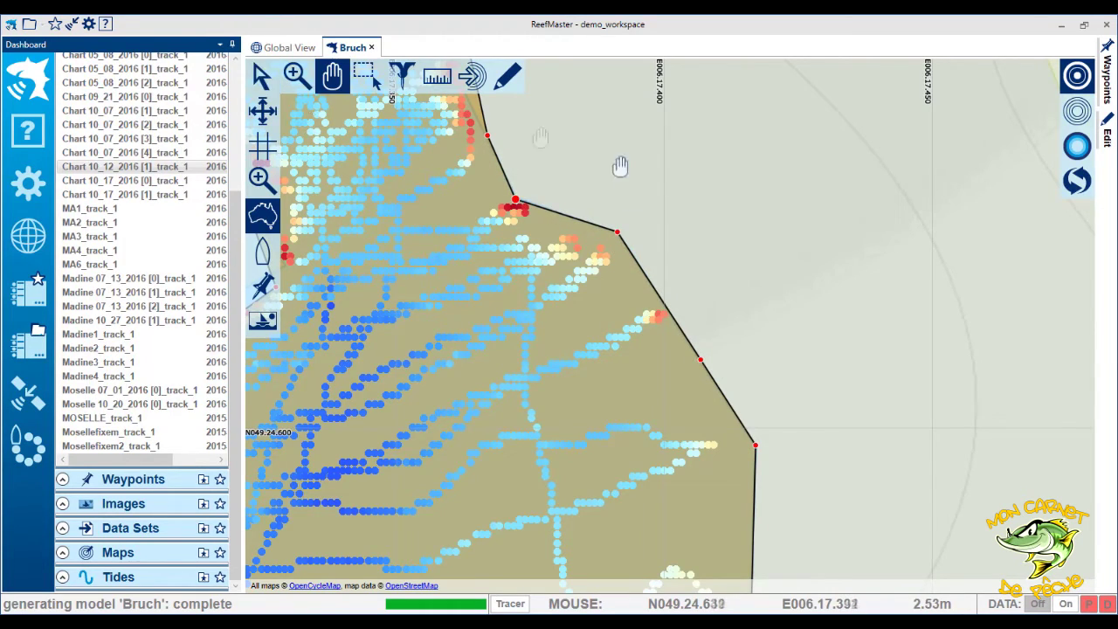
Step: Align the boundary points up the northern arm's eastern shore to its northeast corner
click(333, 77)
drag(432, 109, 632, 412)
click(263, 77)
drag(687, 438, 648, 354)
drag(661, 315, 676, 191)
scroll(613, 232, up, 3)
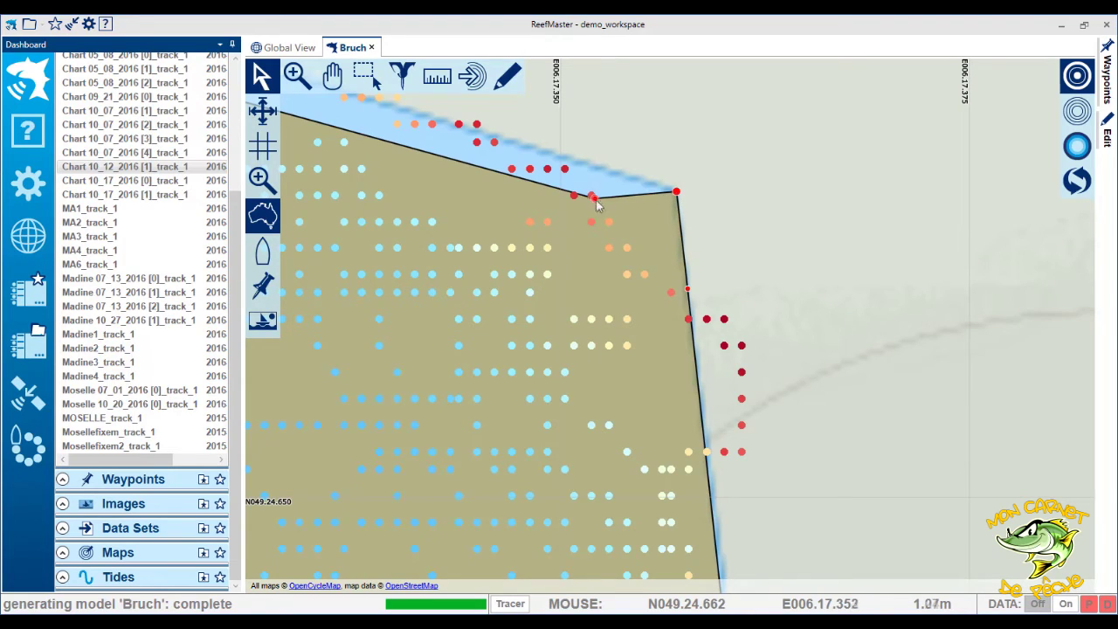
Step: Move three boundary points along the top of the northern arm onto the base map's shoreline
click(333, 77)
drag(358, 105, 564, 326)
click(263, 77)
drag(311, 243, 317, 244)
drag(348, 296, 426, 271)
drag(655, 348, 657, 344)
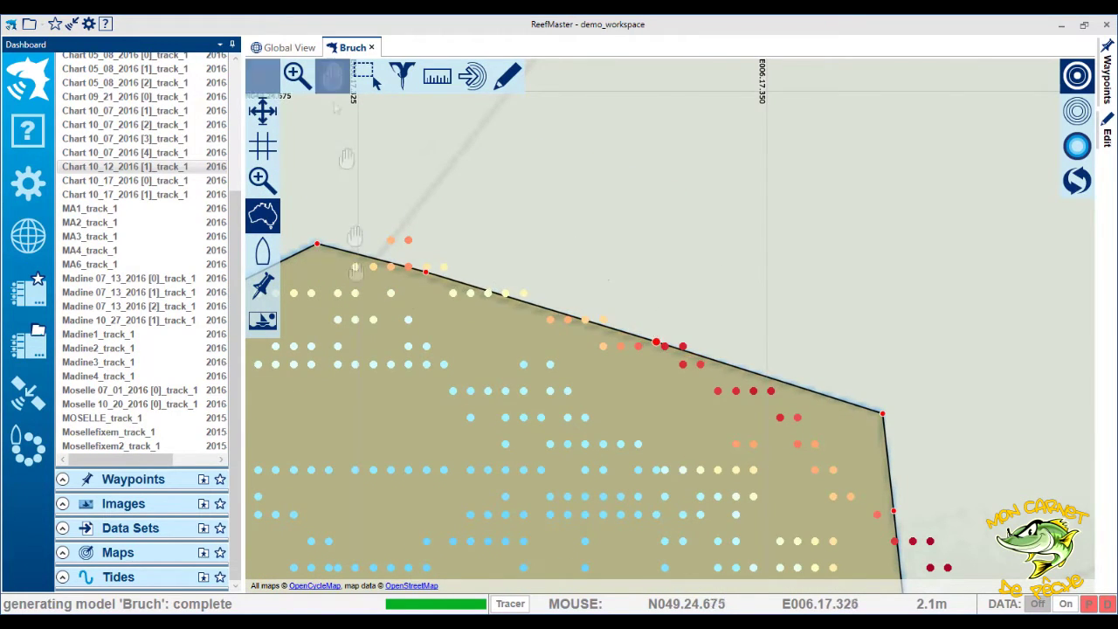
Step: Adjust the boundary along the northern arm's northwestern shore to follow the base map
click(334, 78)
drag(293, 381, 926, 259)
click(263, 77)
scroll(476, 248, down, 2)
drag(551, 287, 546, 275)
drag(317, 411, 644, 178)
Step: Fit the boundary points around the northern arm's western end and the start of the peninsula's north bank
click(333, 76)
click(262, 77)
drag(328, 379, 460, 94)
click(333, 76)
click(262, 77)
drag(413, 362, 436, 331)
drag(495, 570, 437, 569)
drag(761, 434, 772, 440)
Step: Reposition the boundary points along the peninsula's north bank and around its tip
click(333, 77)
drag(934, 431, 439, 442)
click(263, 77)
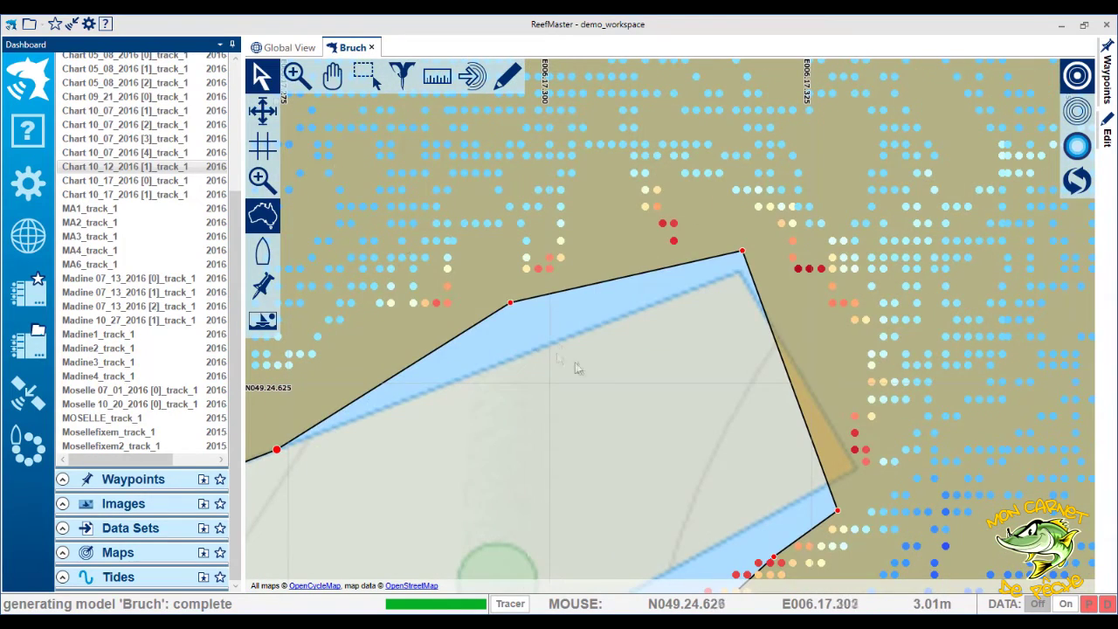
drag(511, 303, 563, 340)
drag(741, 251, 741, 275)
drag(838, 511, 769, 515)
Step: Align the boundary points along the peninsula's south bank to the main basin's northwest corner
click(333, 77)
drag(490, 445, 552, 126)
click(263, 77)
drag(836, 237, 696, 270)
drag(658, 403, 425, 419)
click(333, 76)
drag(367, 454, 683, 187)
click(263, 77)
drag(547, 324, 511, 272)
Step: Move the remaining boundary points down the main basin's western shore onto the base map's shoreline
click(333, 77)
drag(550, 532, 453, 179)
scroll(454, 314, down, 2)
scroll(456, 330, down, 3)
click(263, 77)
drag(495, 401, 485, 414)
drag(470, 290, 463, 294)
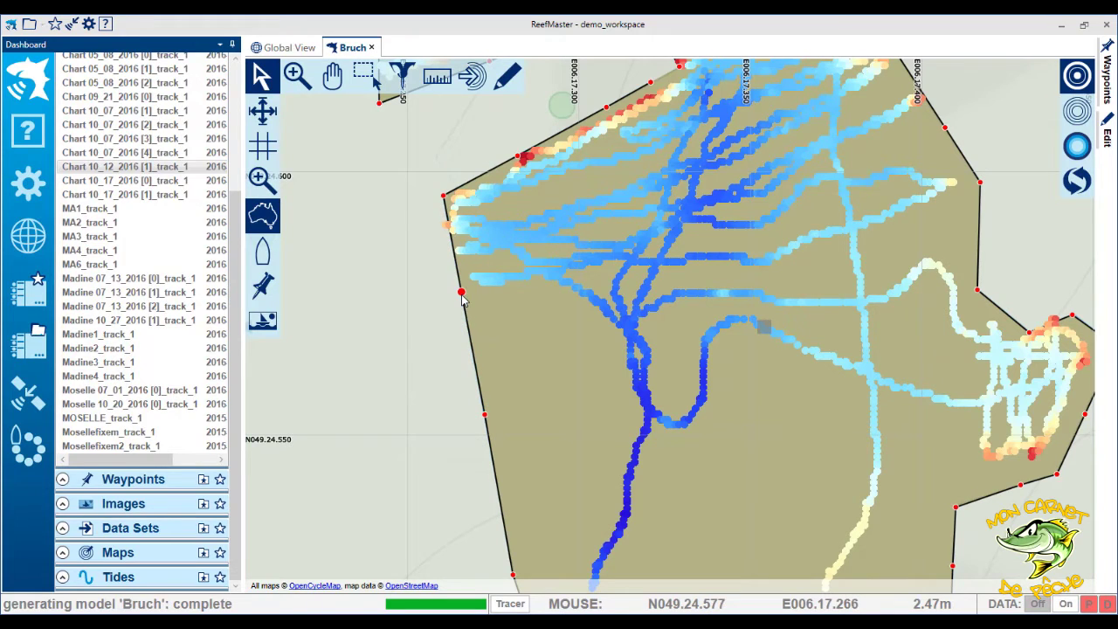
Step: Regenerate the Bruch map with the edited boundary and display its depth contours
scroll(601, 201, down, 3)
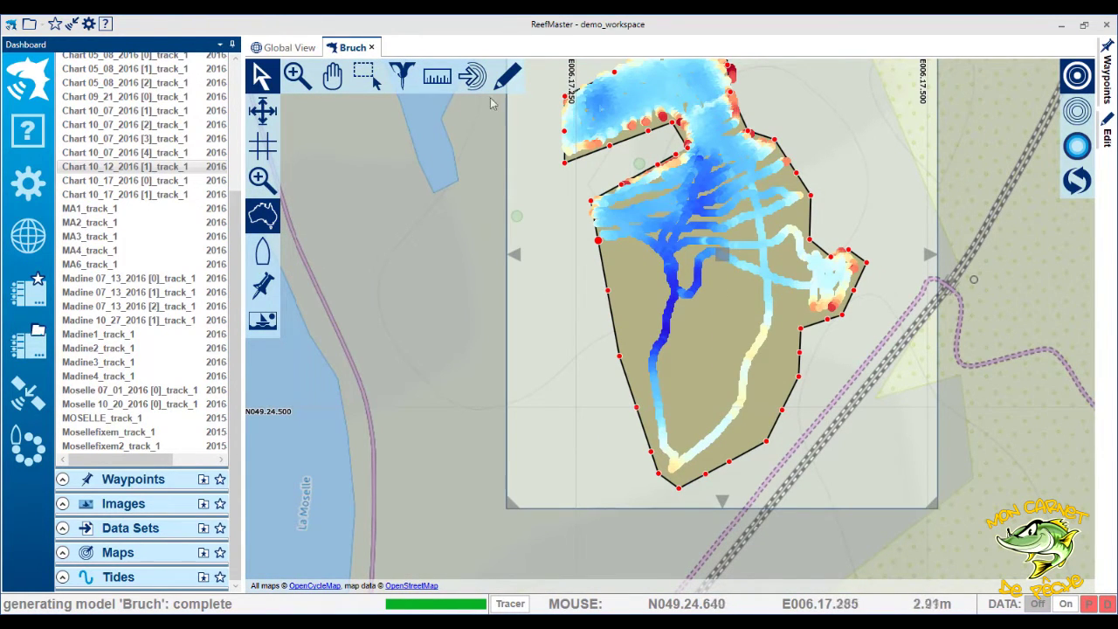
click(331, 77)
click(1077, 180)
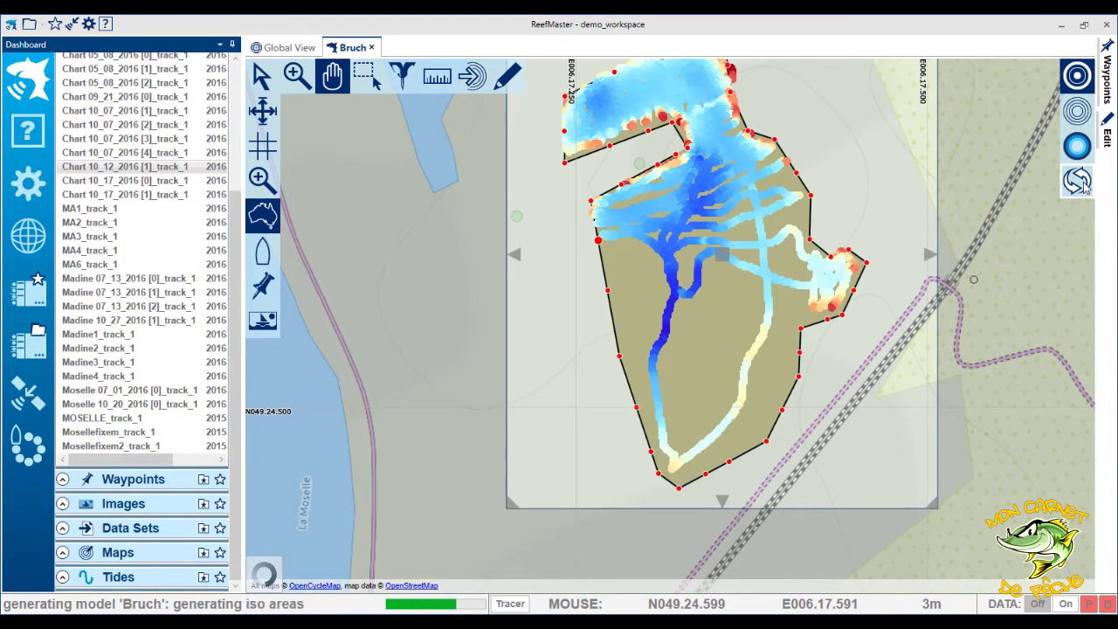
click(1076, 112)
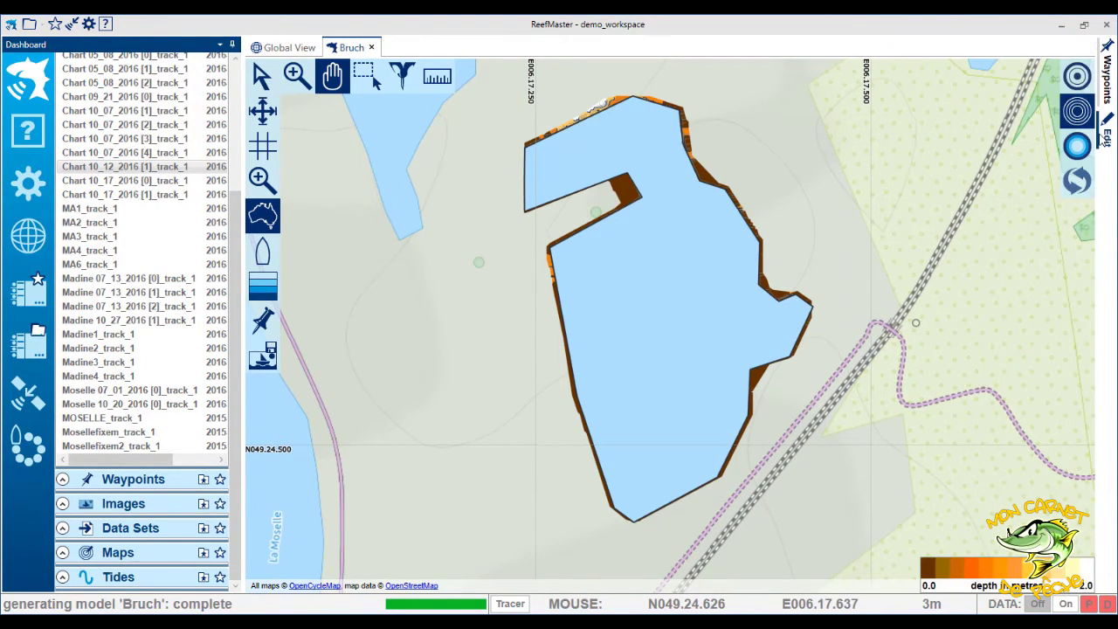
Step: Set the Bruch map boundary's type to Shore in the map boundary settings
click(1104, 135)
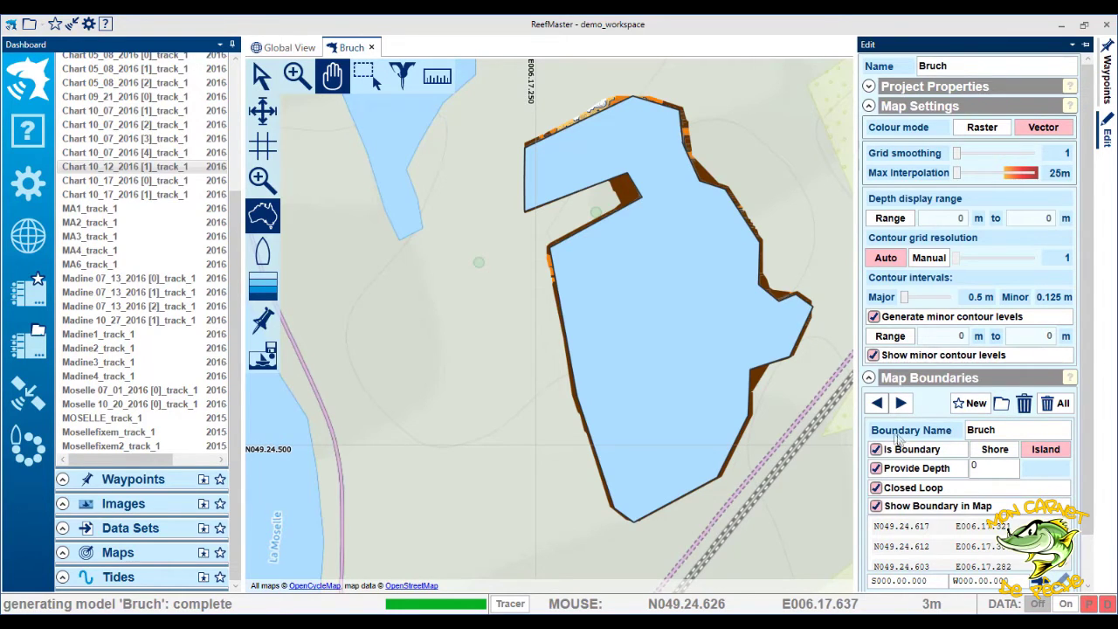
click(995, 451)
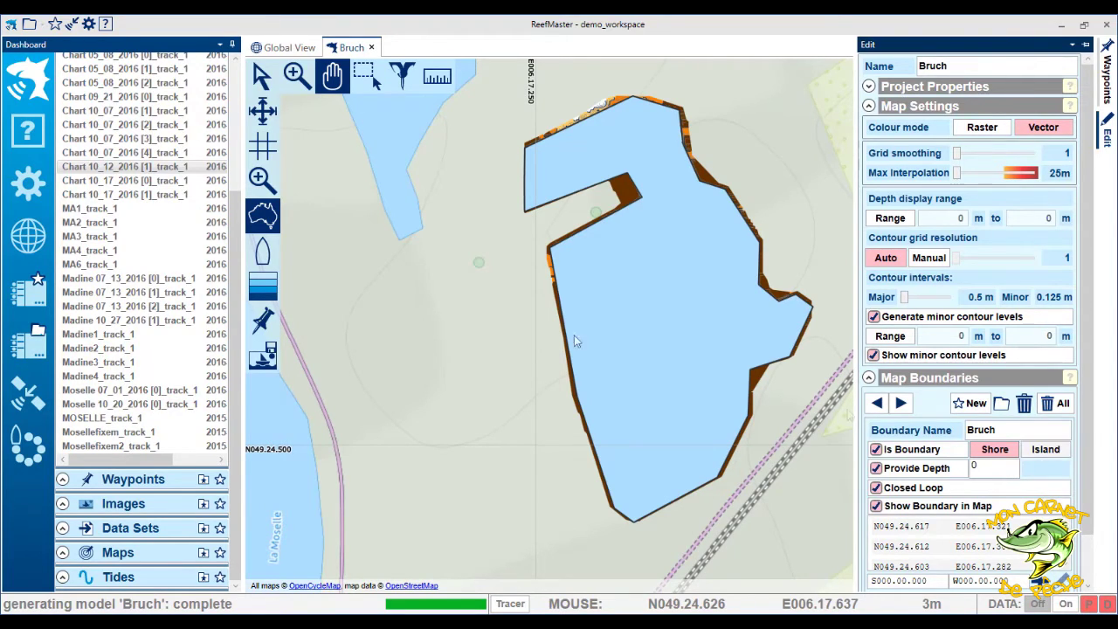
click(986, 450)
click(664, 356)
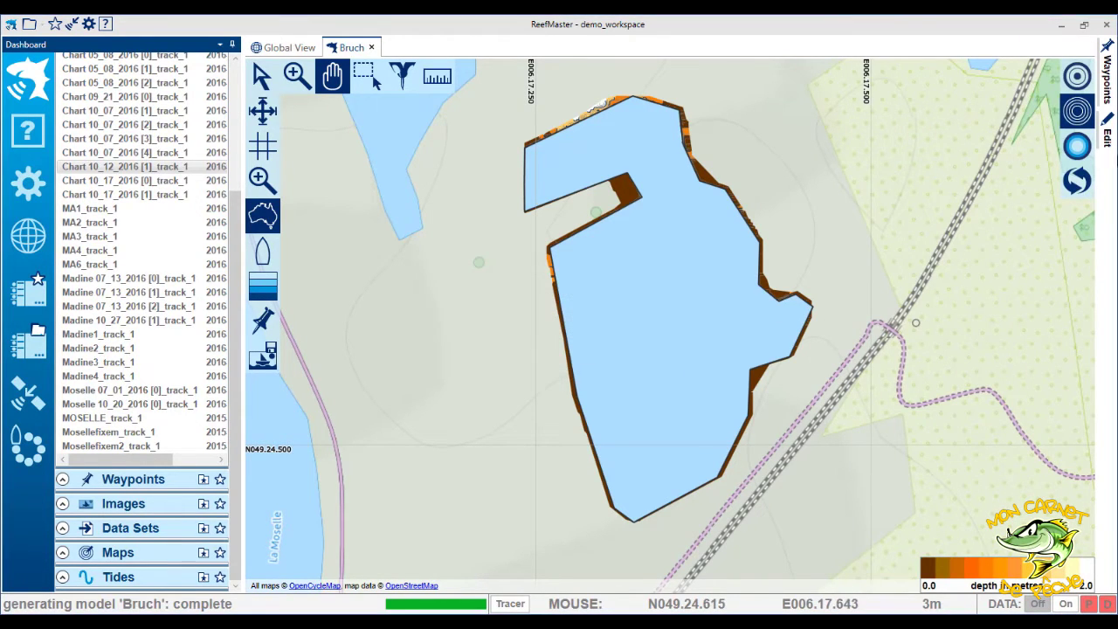
Step: Try to set the Bruch map boundary to Shore again, dismiss the notice, and regenerate the depth map
click(1105, 137)
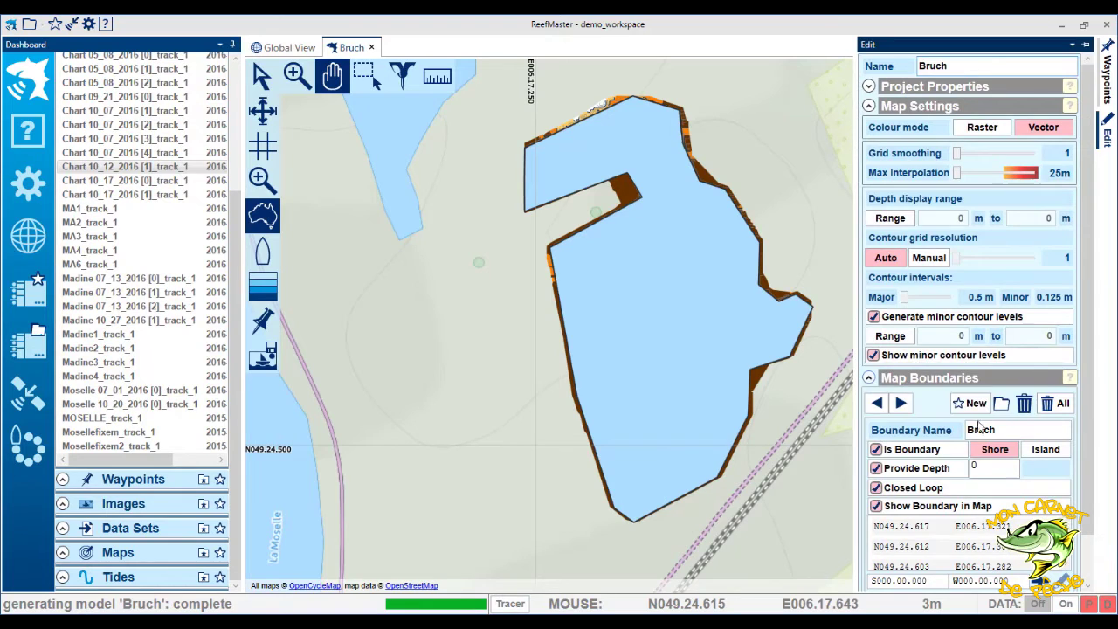
click(989, 451)
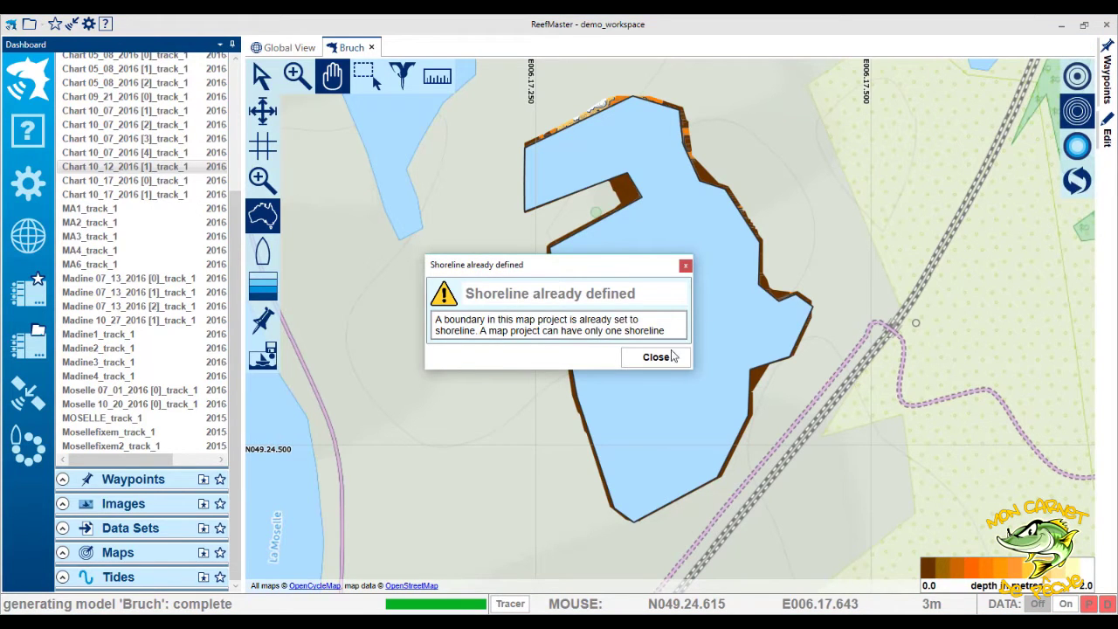
click(672, 357)
click(1077, 182)
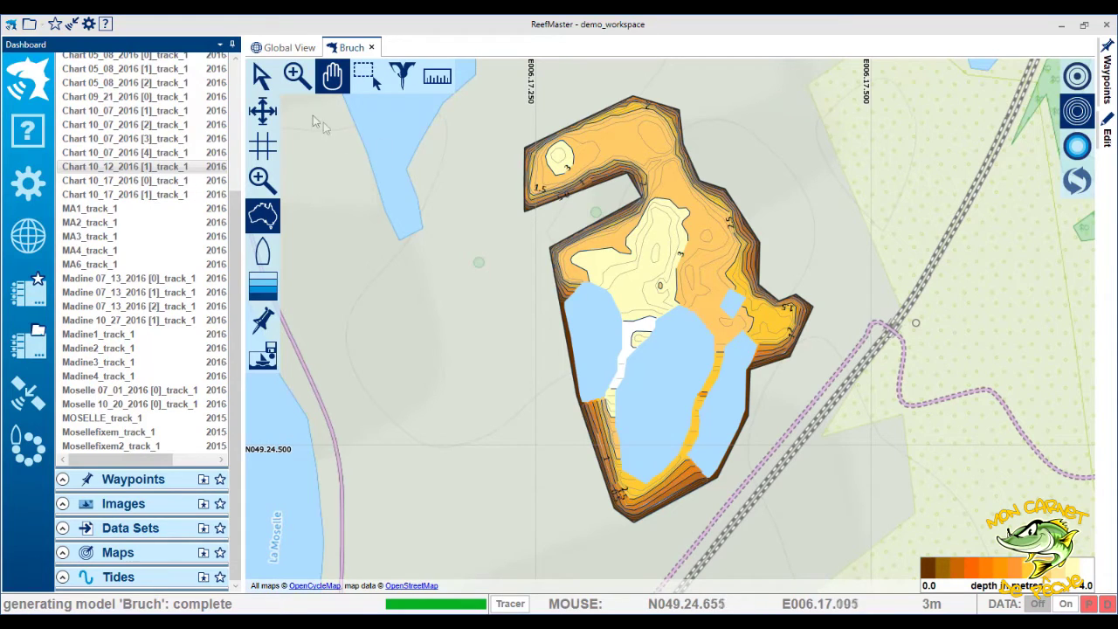
Step: Examine the regenerated depth contours of the Bruch map in the 2D view, from the northern arm to the main basin
drag(669, 232, 629, 241)
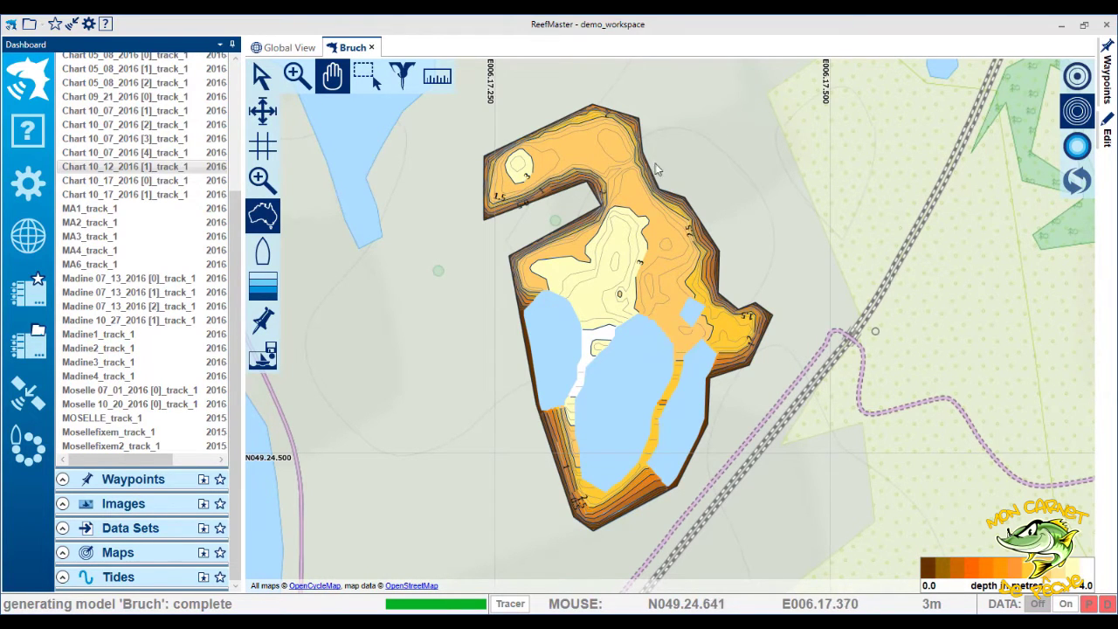
scroll(657, 169, up, 2)
drag(639, 249, 632, 380)
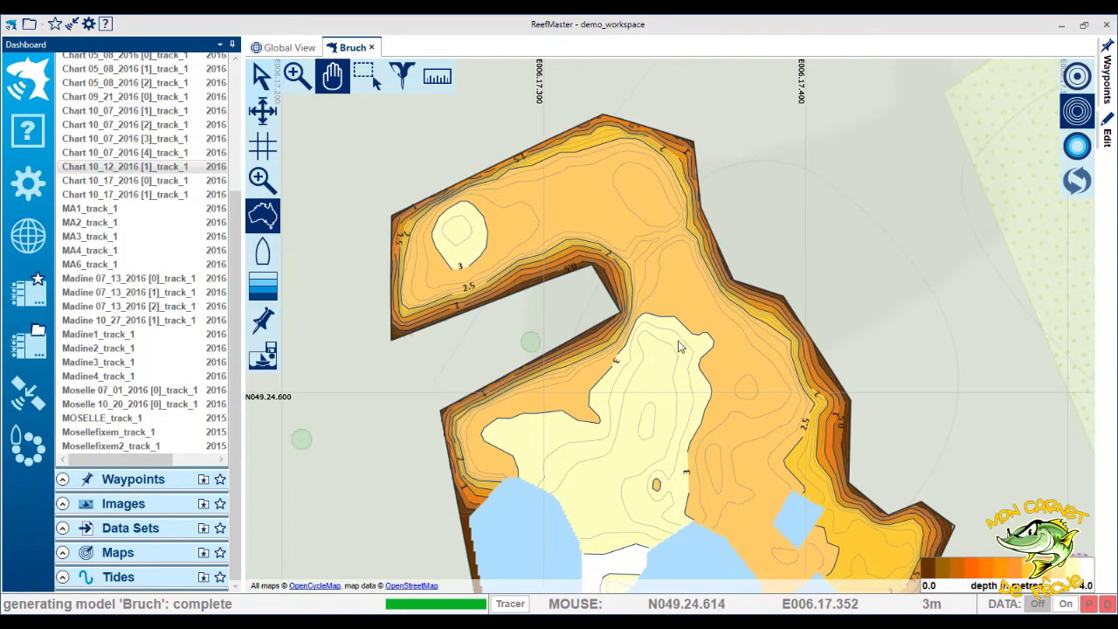
scroll(669, 361, down, 3)
scroll(664, 317, up, 3)
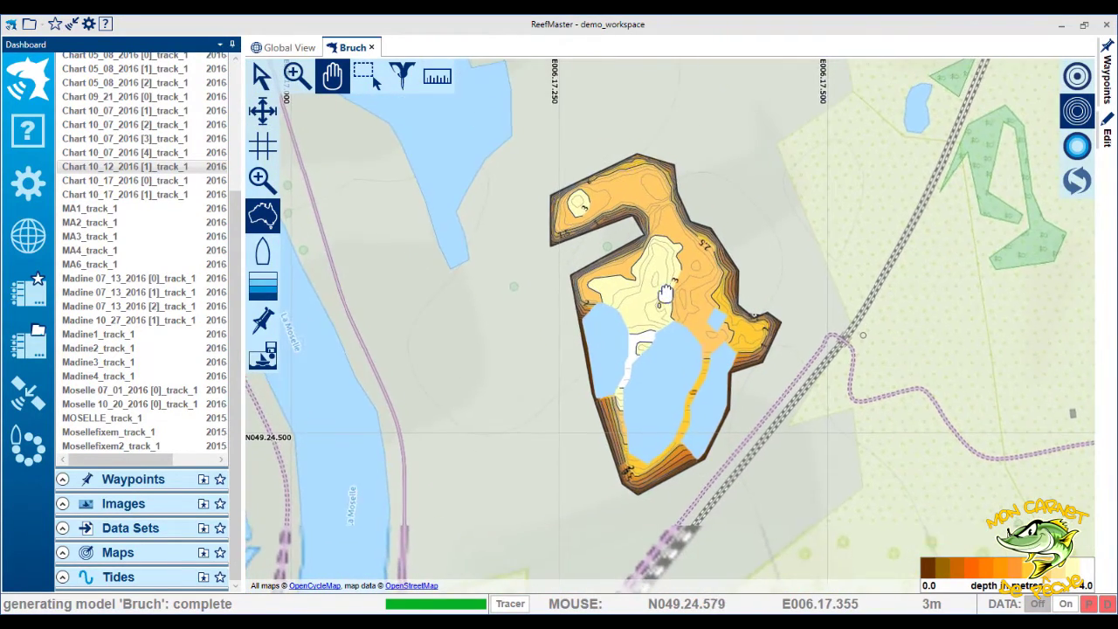
scroll(564, 220, down, 2)
scroll(589, 352, up, 4)
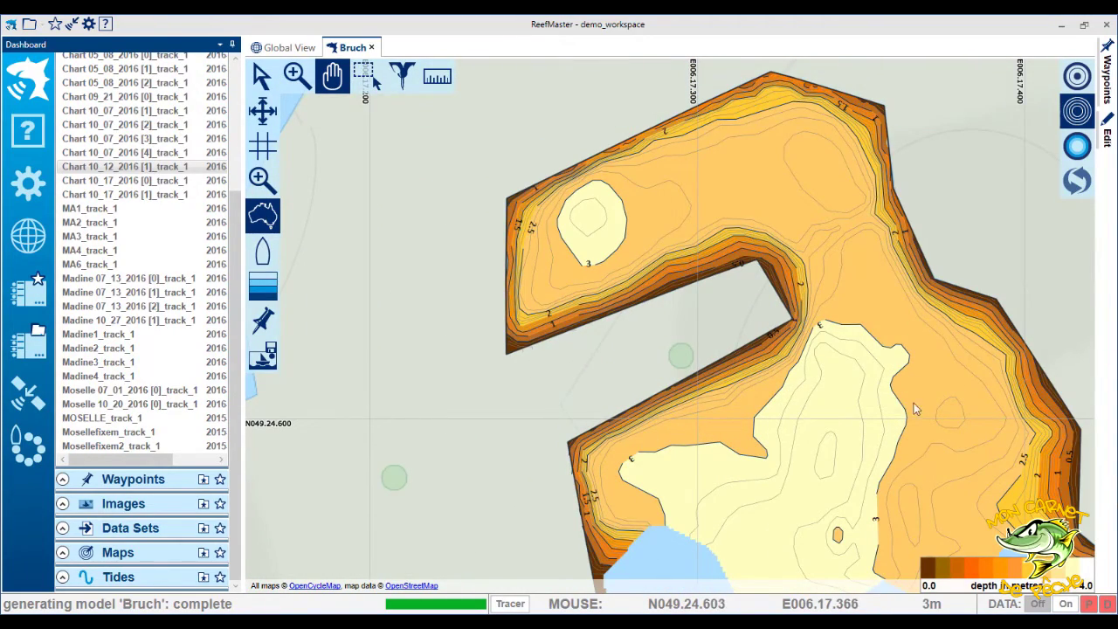
scroll(913, 406, up, 2)
scroll(750, 318, down, 3)
scroll(750, 319, down, 2)
scroll(704, 300, up, 1)
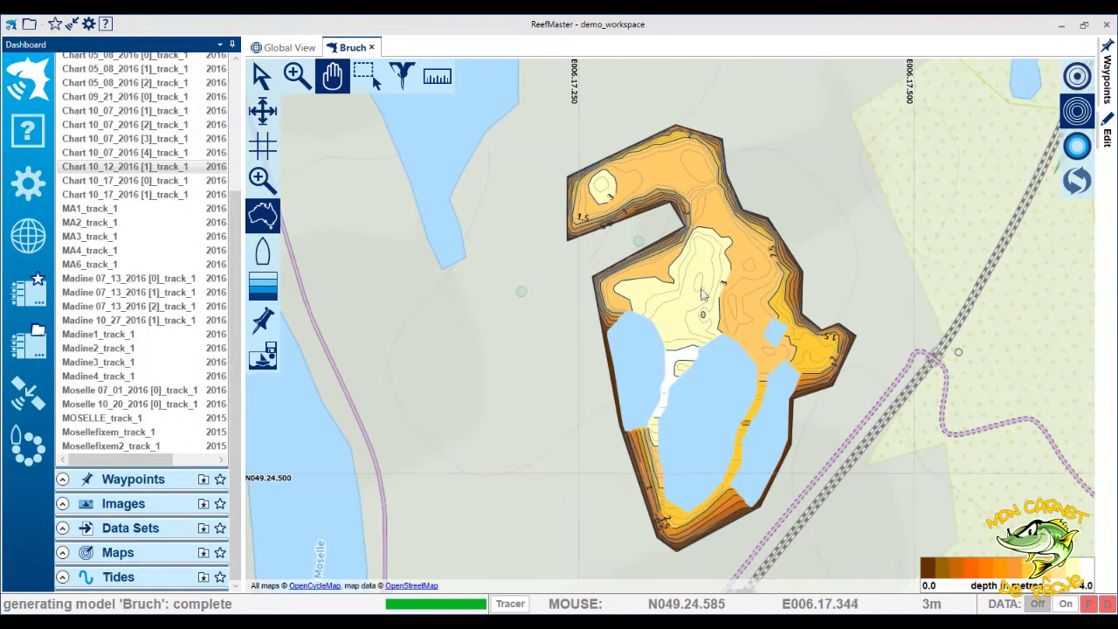
Step: Show the Bruch map in 3D and examine the lakebed relief across the whole lake
click(1075, 150)
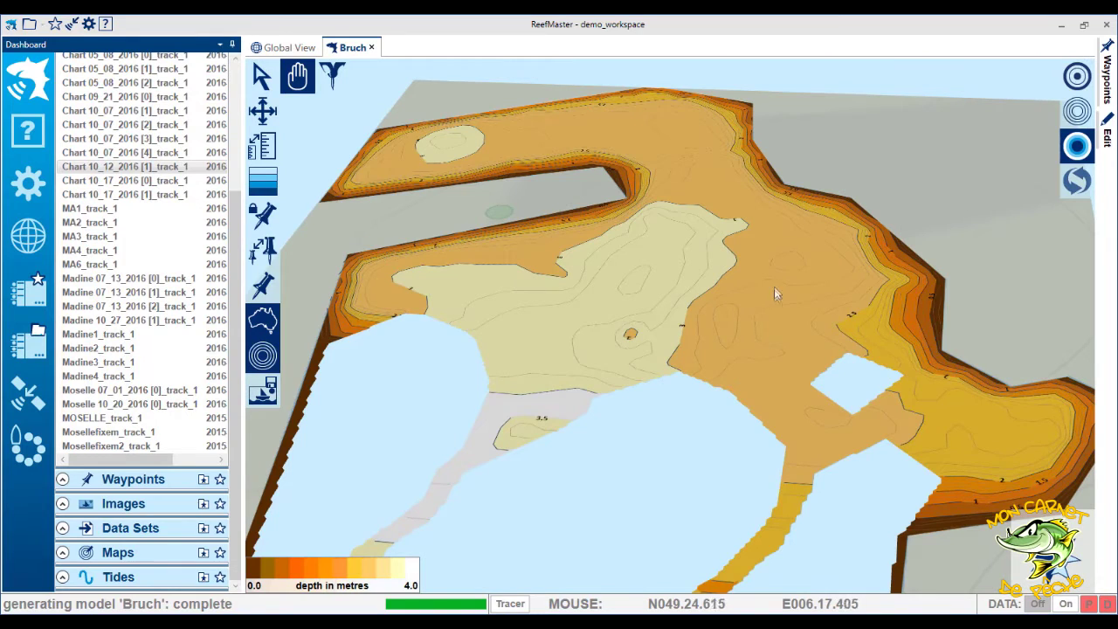
scroll(792, 354, down, 4)
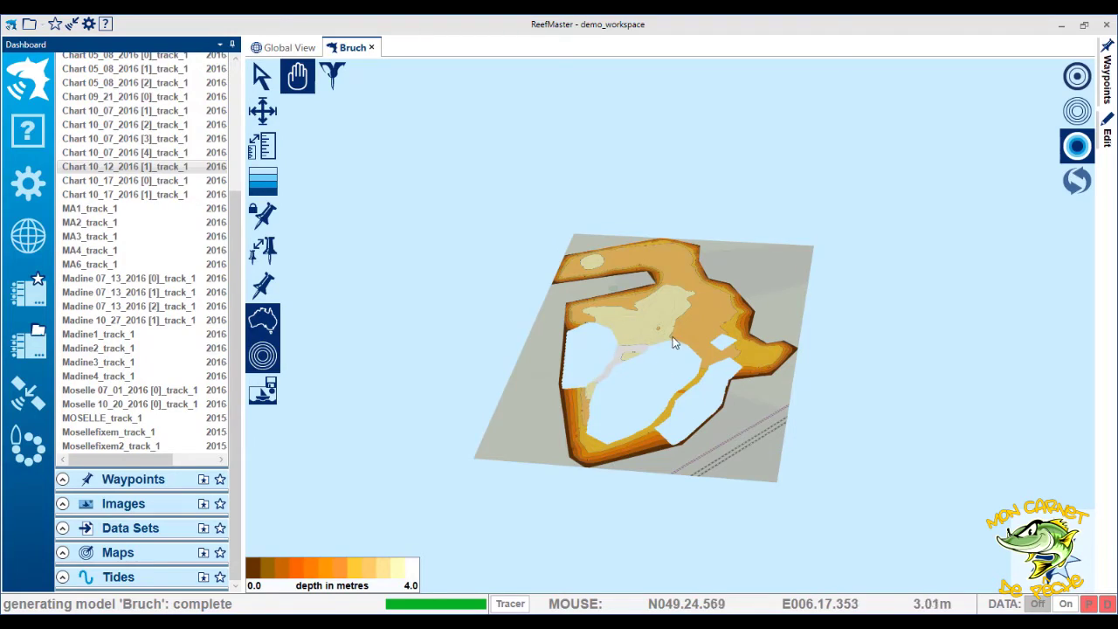
scroll(672, 339, up, 8)
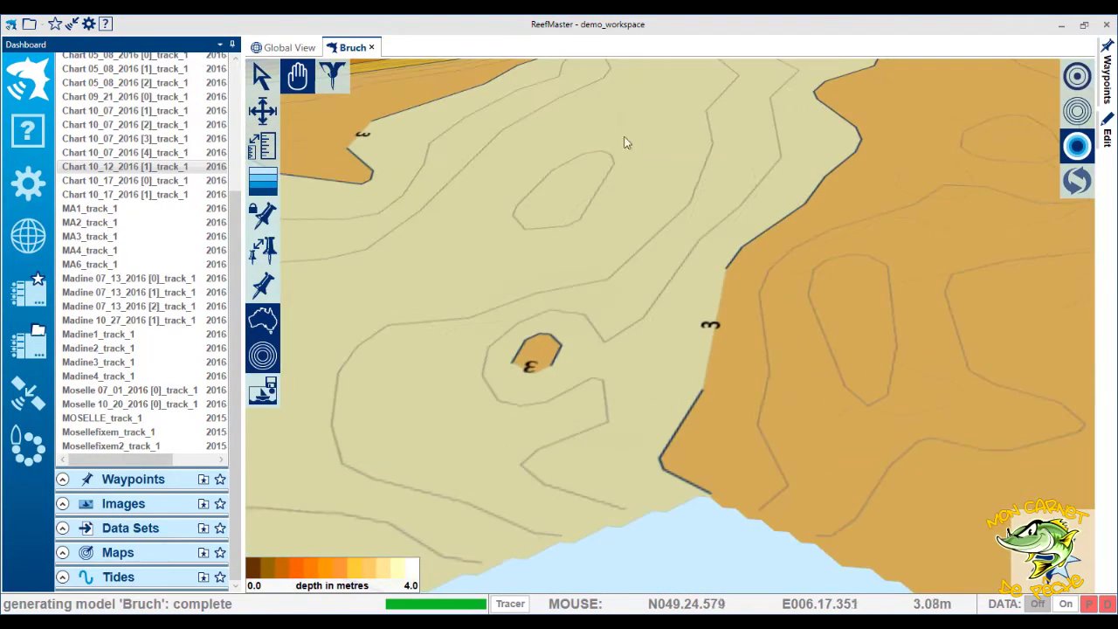
scroll(718, 154, down, 3)
drag(717, 144, 743, 182)
scroll(736, 194, down, 8)
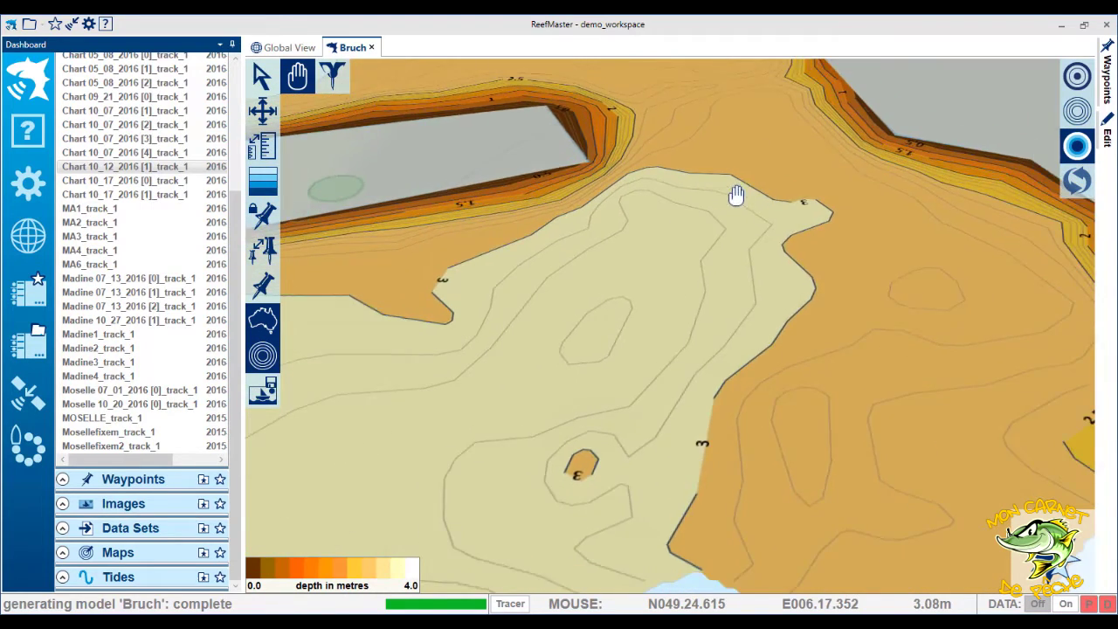
scroll(669, 350, up, 6)
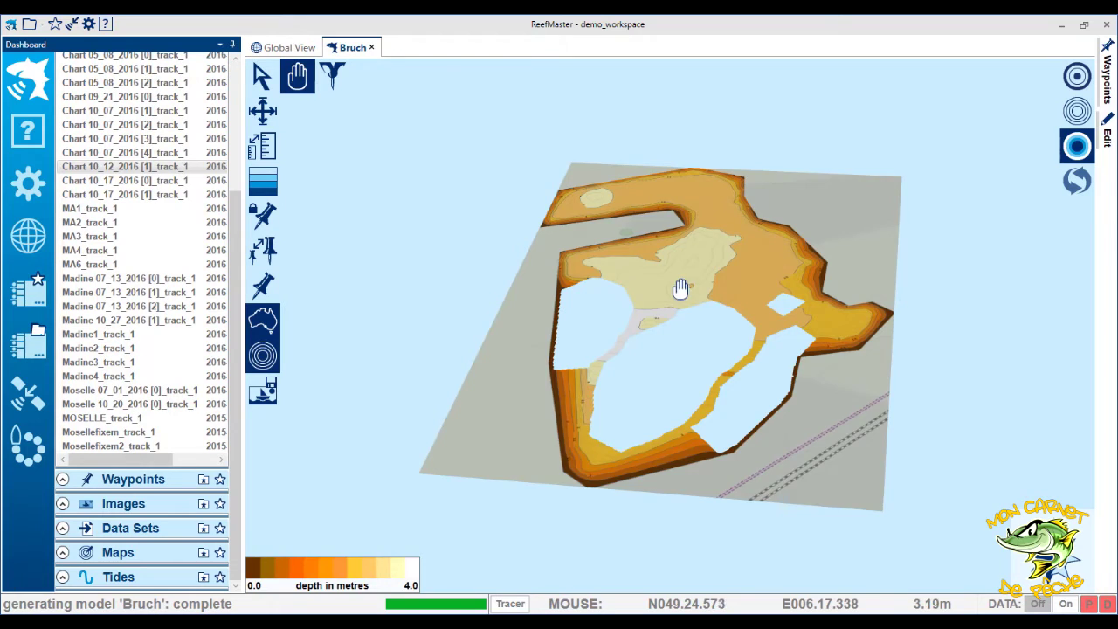
scroll(680, 284, up, 3)
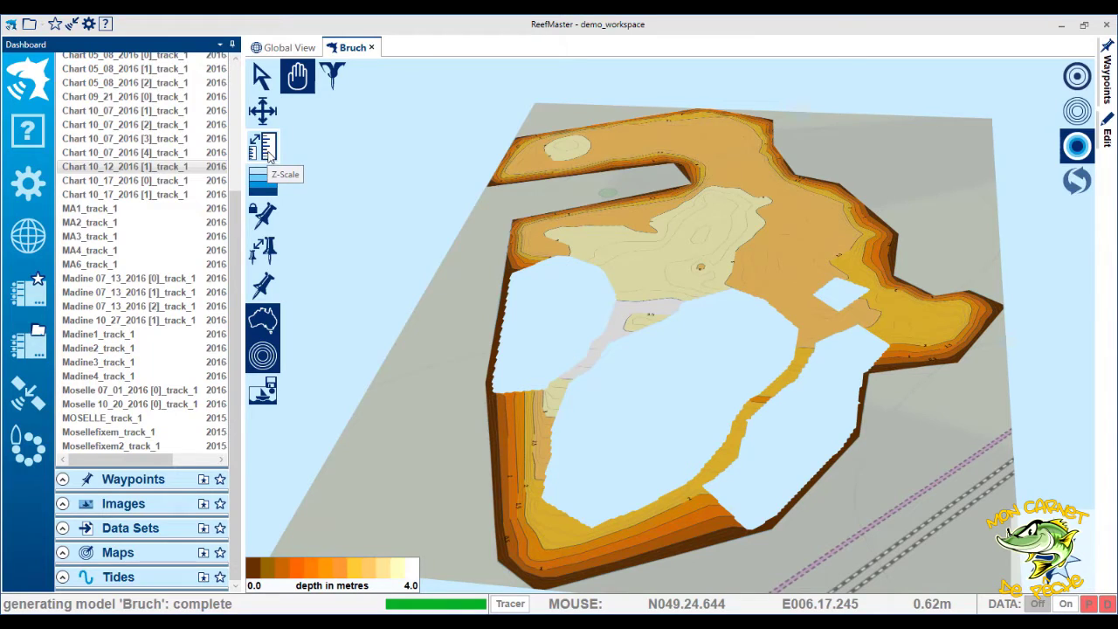
Step: Increase the Z-scale of the 3D Bruch map to exaggerate the lakebed relief
click(263, 146)
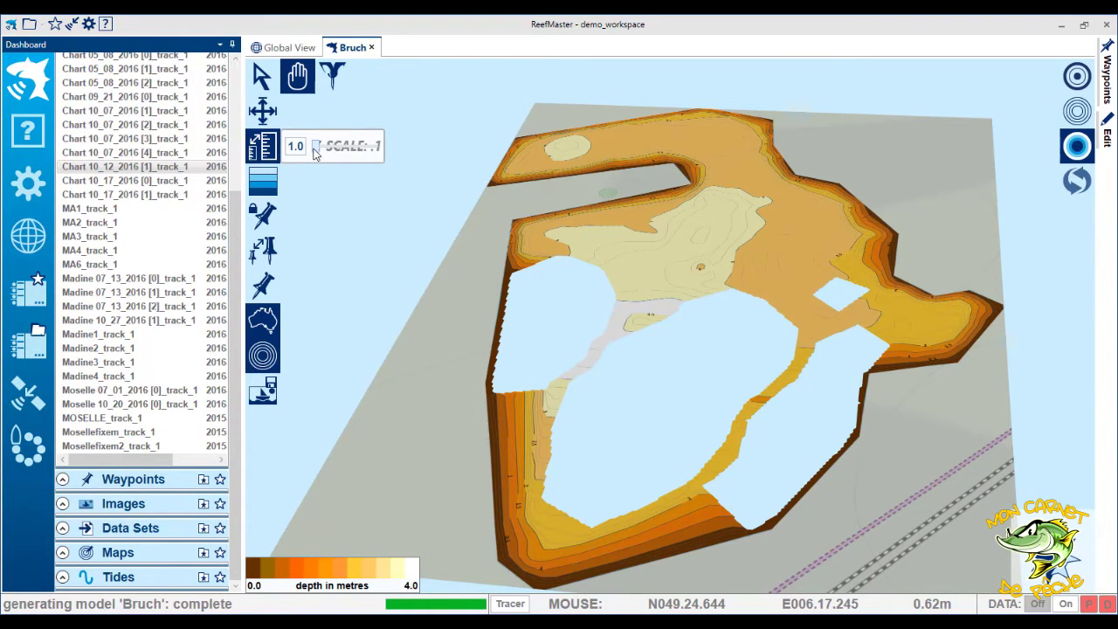
drag(316, 151, 360, 156)
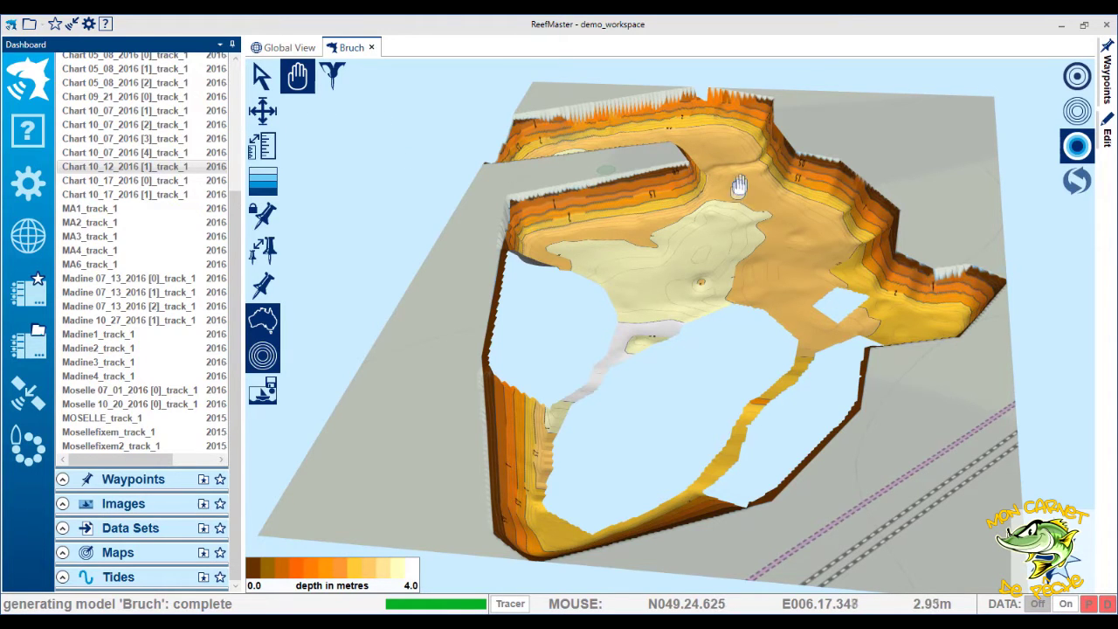
scroll(741, 177, up, 3)
scroll(724, 249, up, 1)
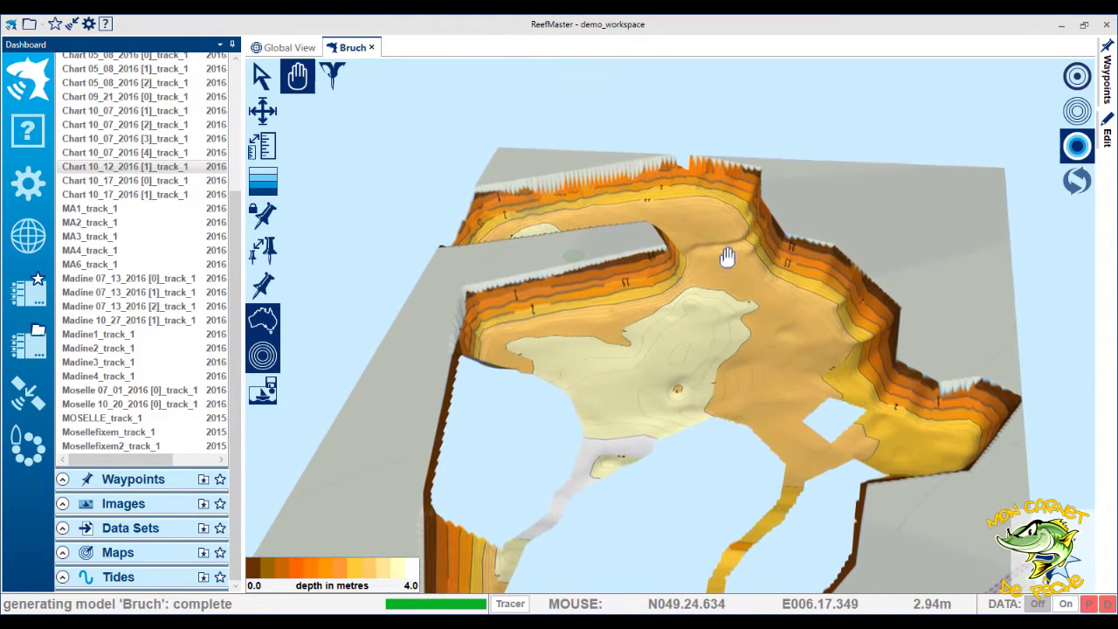
scroll(712, 289, up, 2)
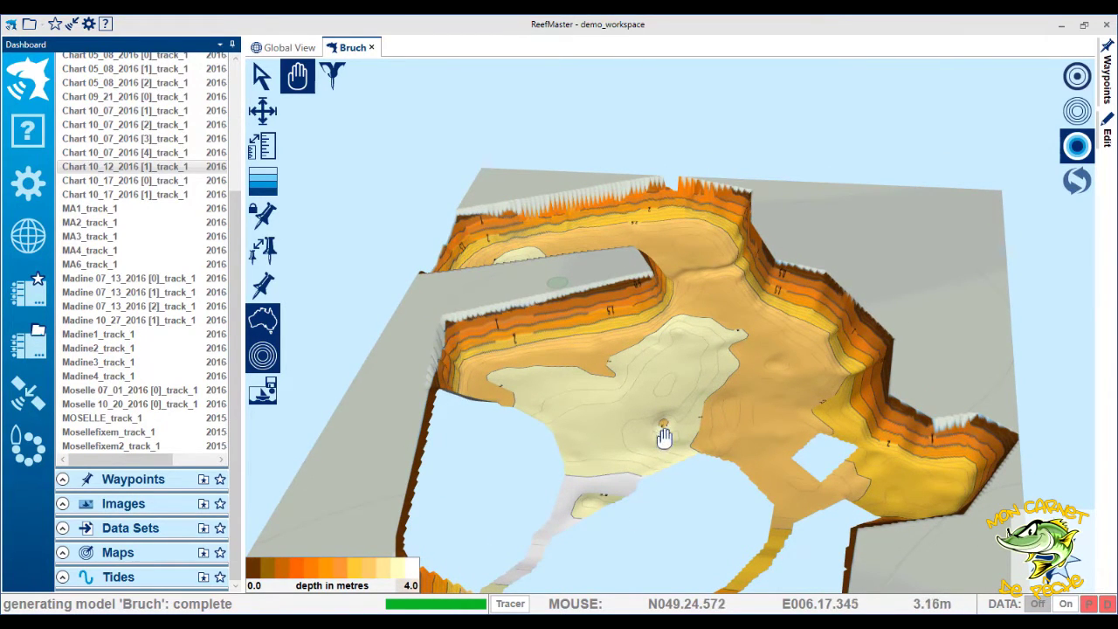
Step: Examine the ridge in the narrows off the peninsula tip in 3D and compare it with the 2D contour map
scroll(716, 309, up, 4)
scroll(781, 193, down, 5)
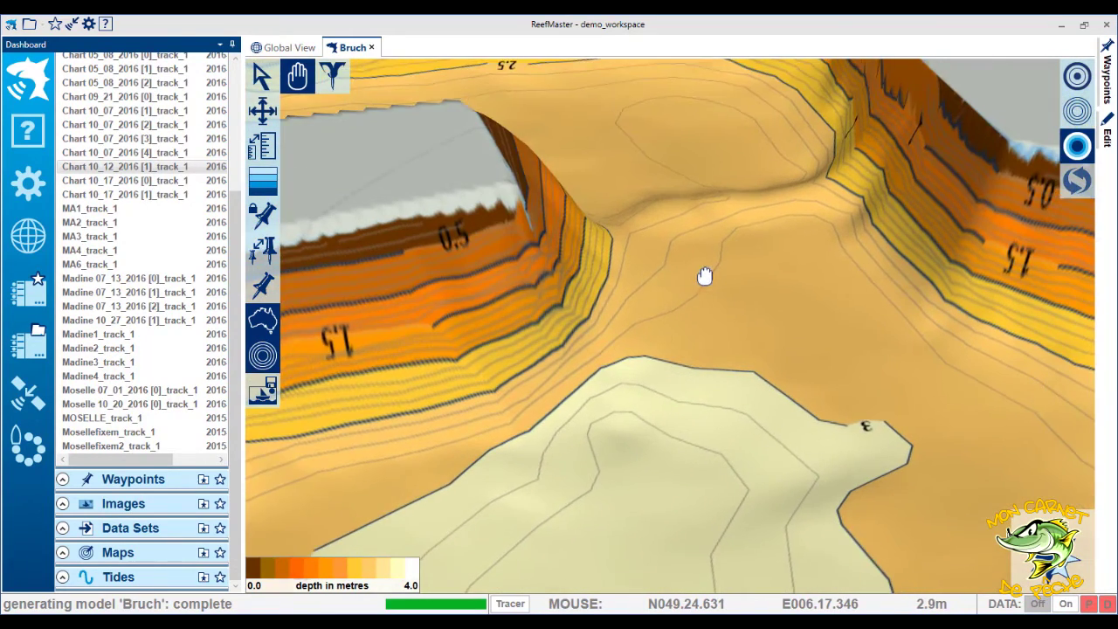
drag(704, 276, 651, 322)
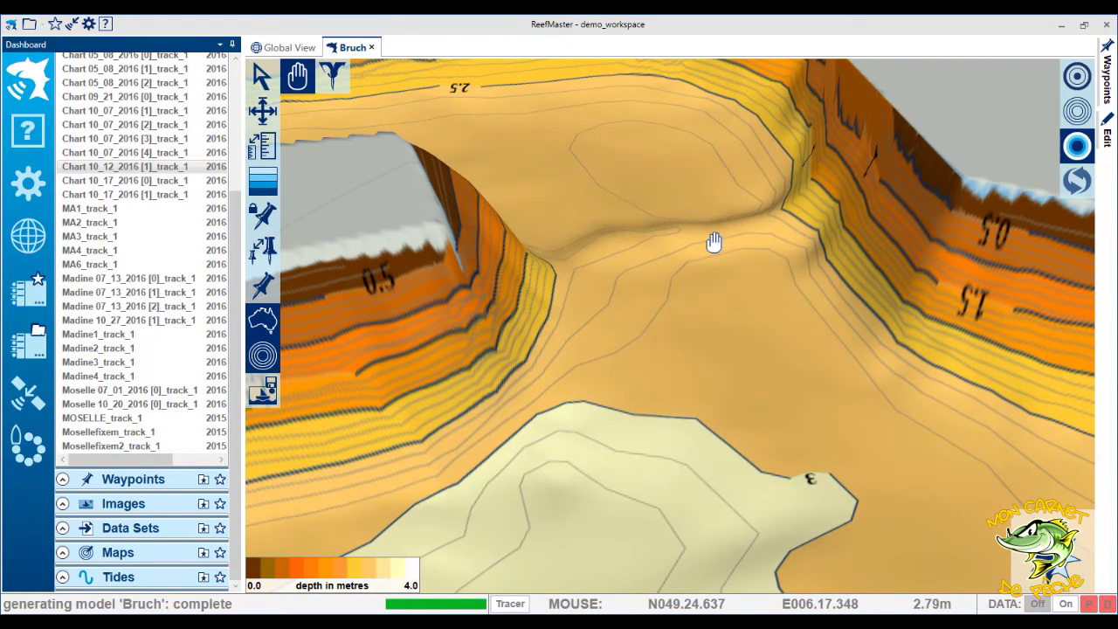
scroll(717, 245, down, 3)
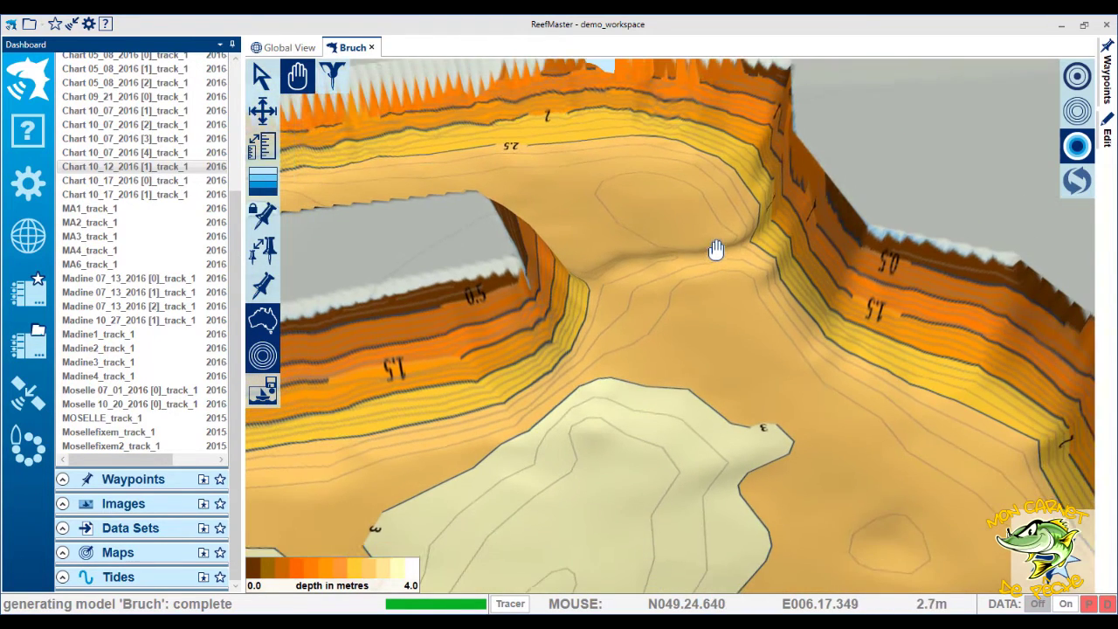
click(1080, 111)
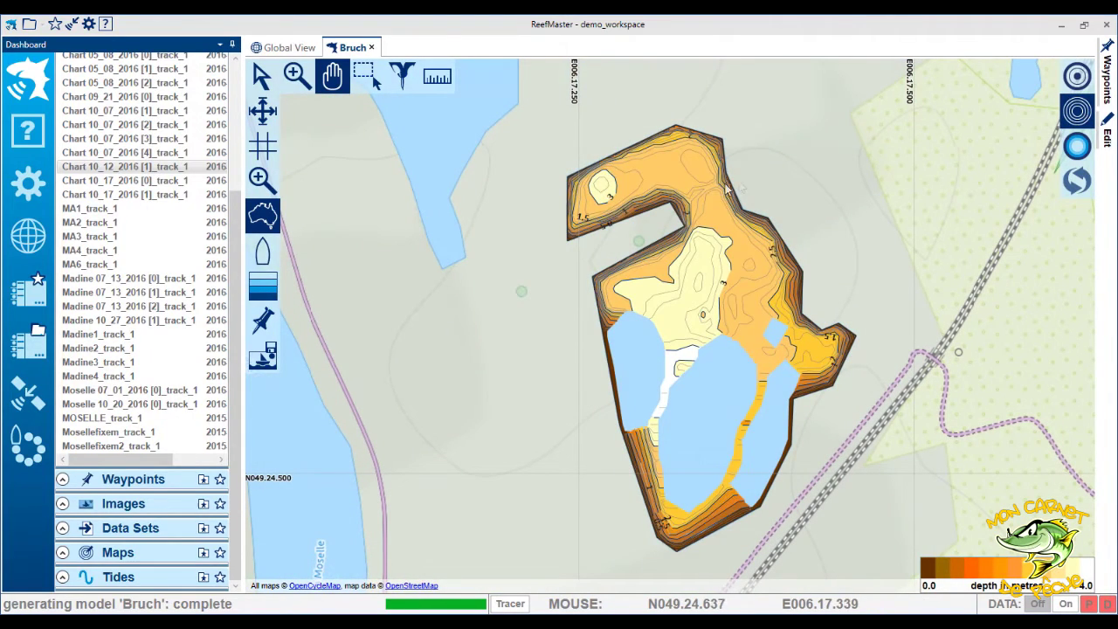
click(1077, 146)
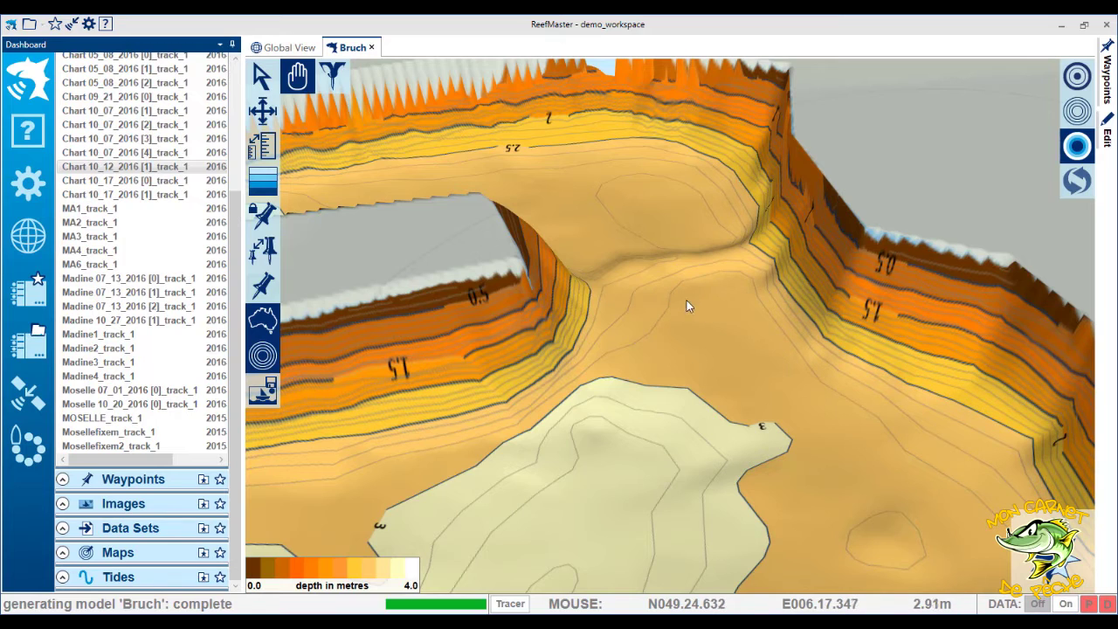
Step: Inspect the banks and the deep hole of the lake's northern arm from several angles in the 3D view
drag(542, 264, 903, 361)
drag(641, 334, 718, 402)
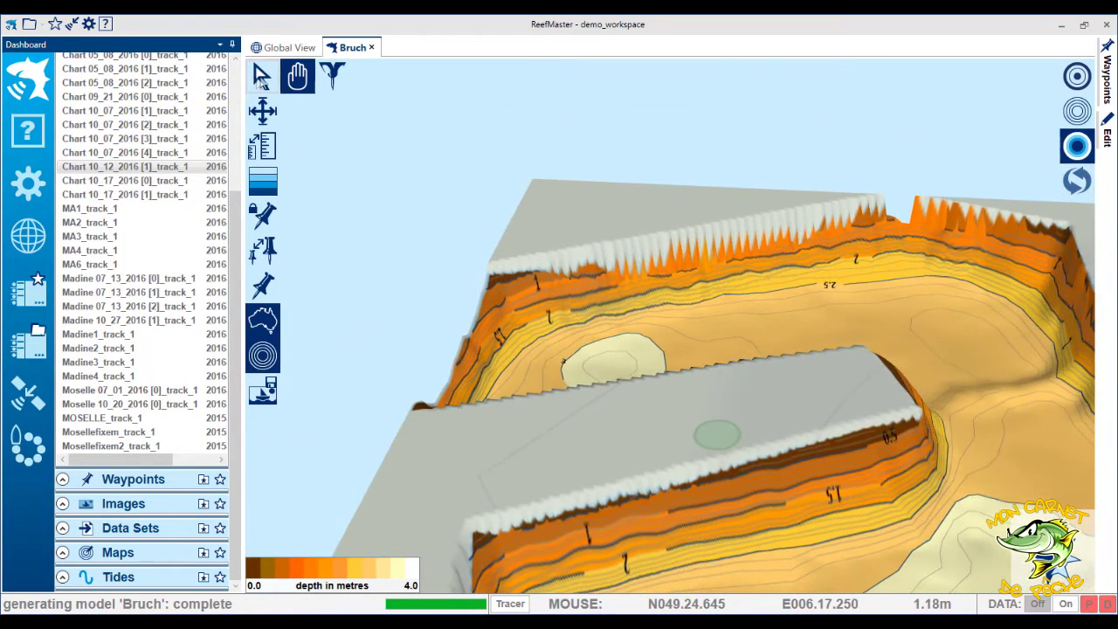
click(262, 76)
drag(480, 233, 454, 319)
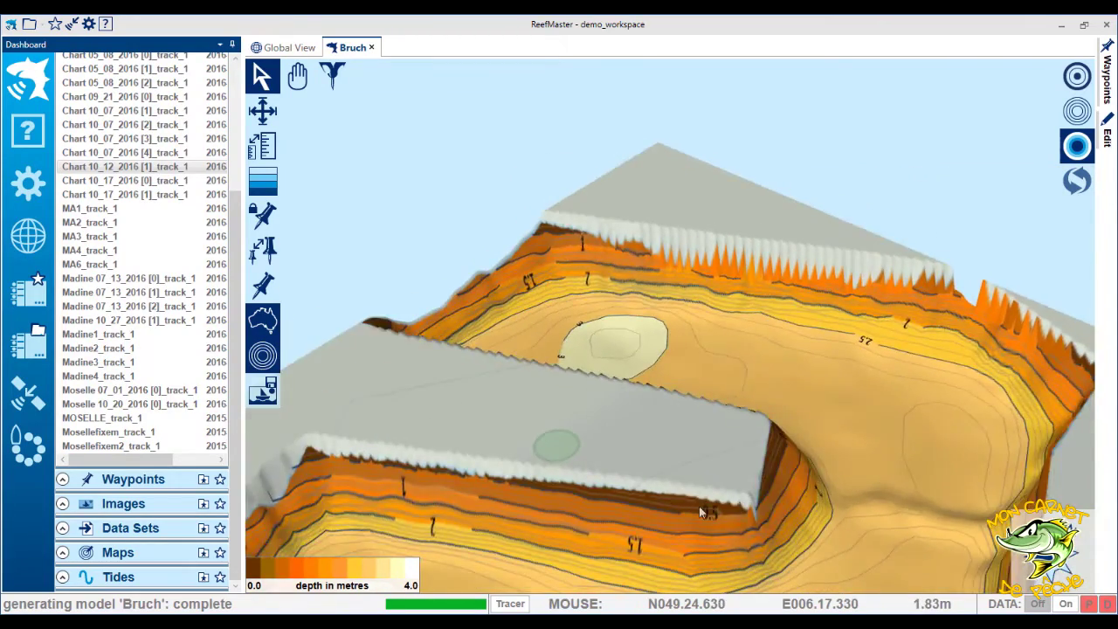
drag(698, 506, 866, 476)
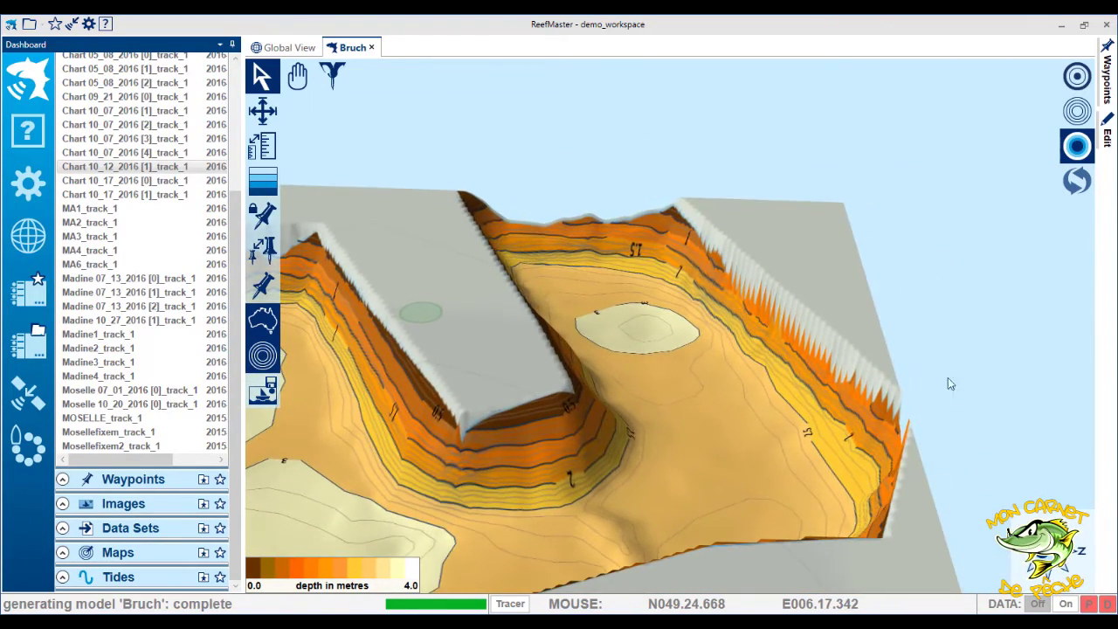
drag(867, 279, 747, 343)
scroll(643, 369, up, 5)
scroll(561, 393, down, 3)
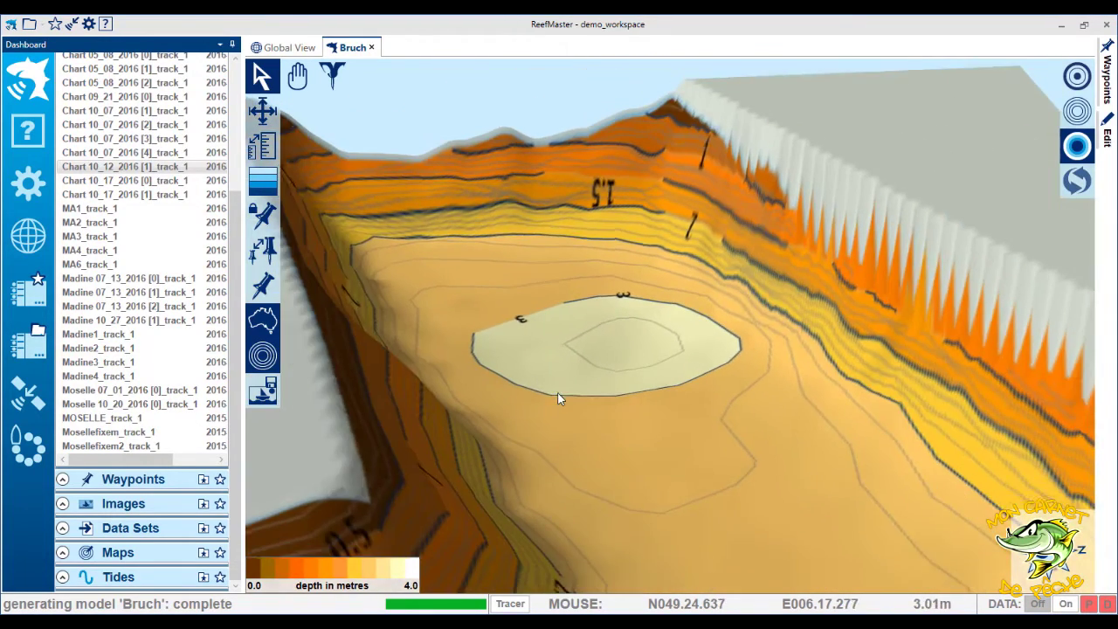
scroll(574, 412, down, 2)
drag(578, 412, 593, 367)
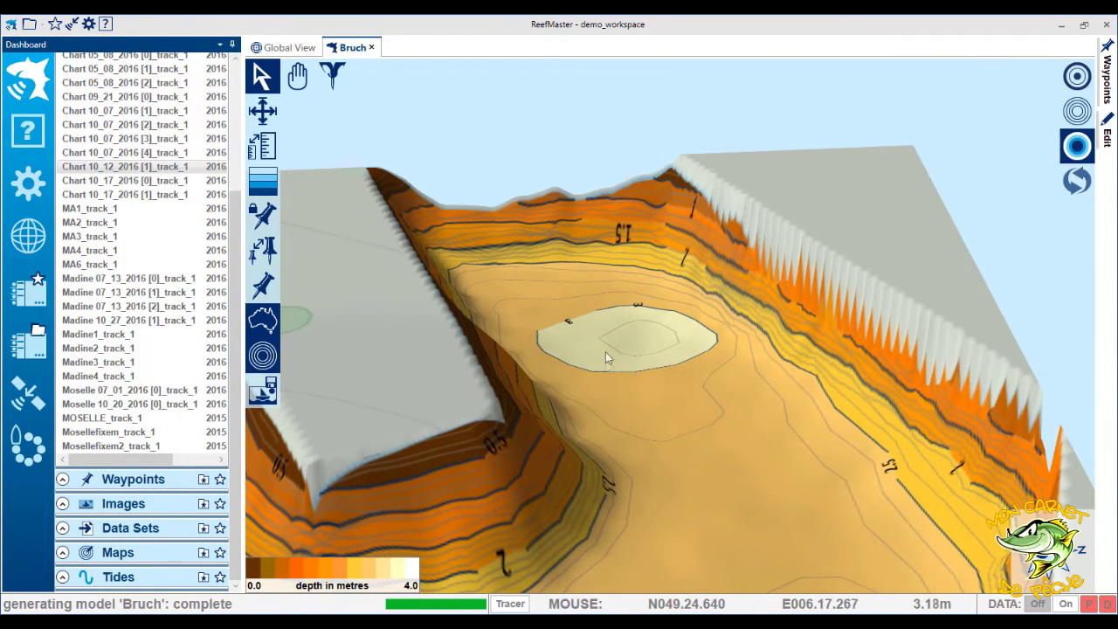
scroll(652, 395, down, 5)
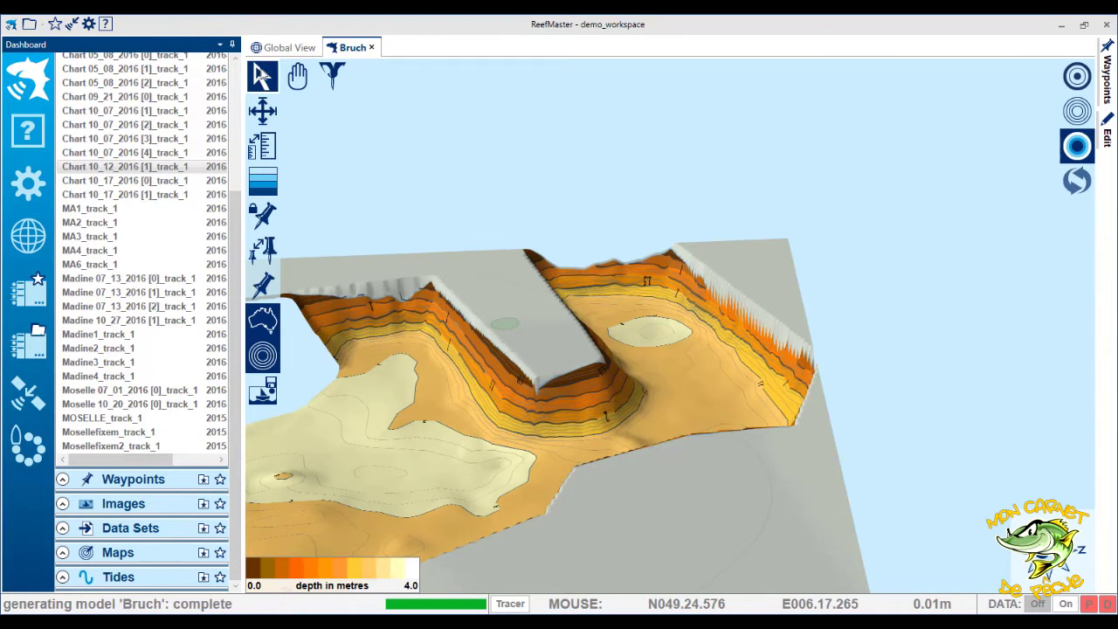
Step: Inspect the main basin and the unmapped gaps in the 3D model, from the side and from above
click(297, 76)
drag(375, 439, 582, 389)
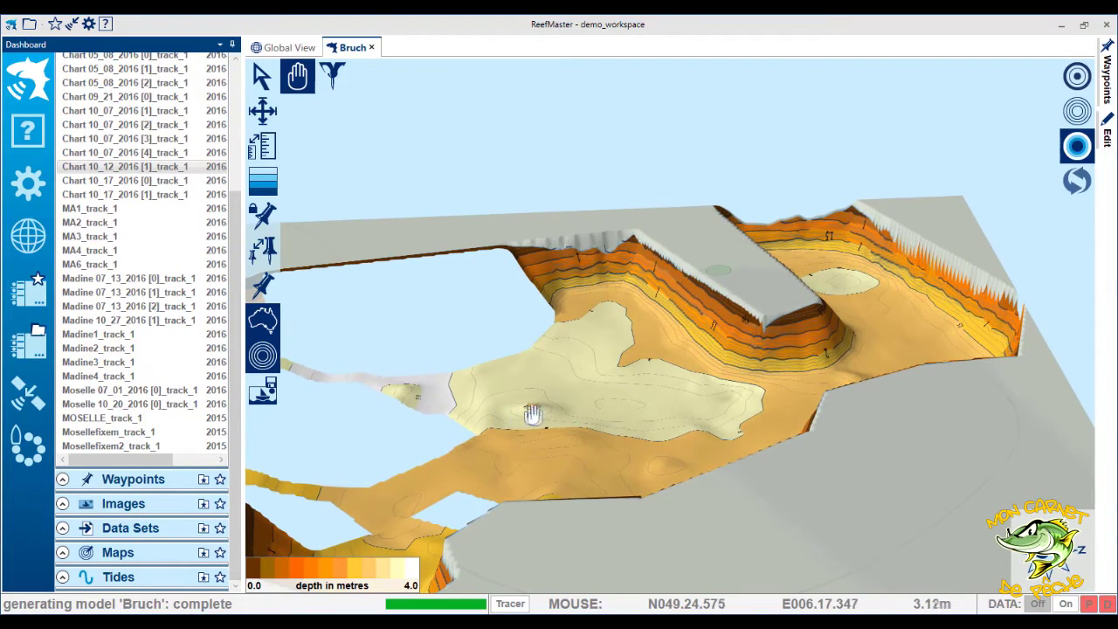
drag(493, 443, 678, 389)
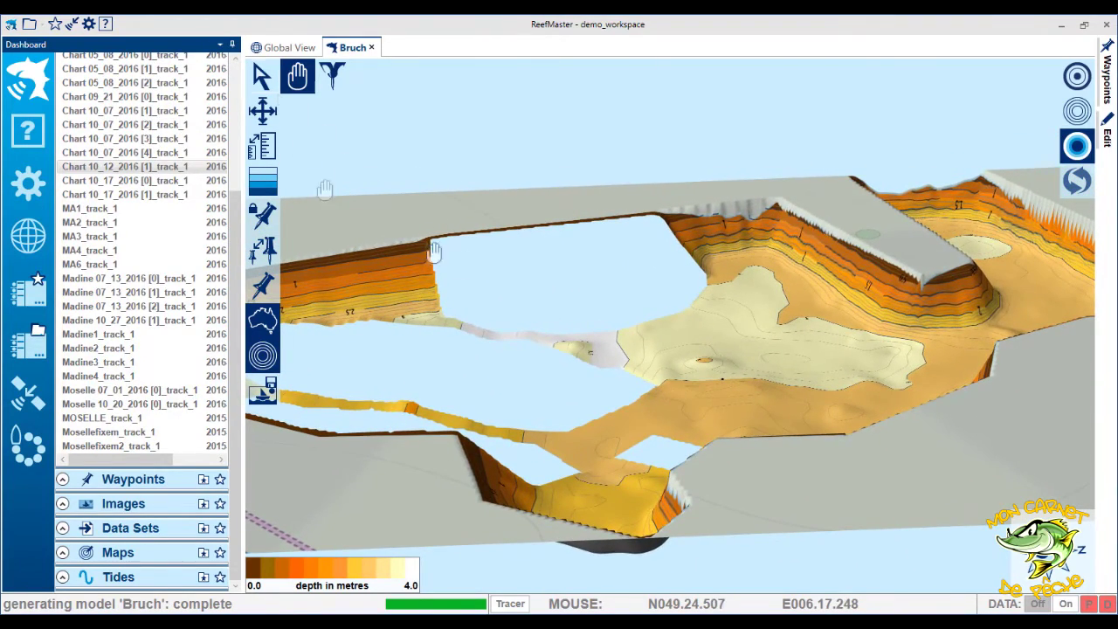
scroll(496, 274, down, 3)
click(263, 78)
drag(375, 402, 751, 281)
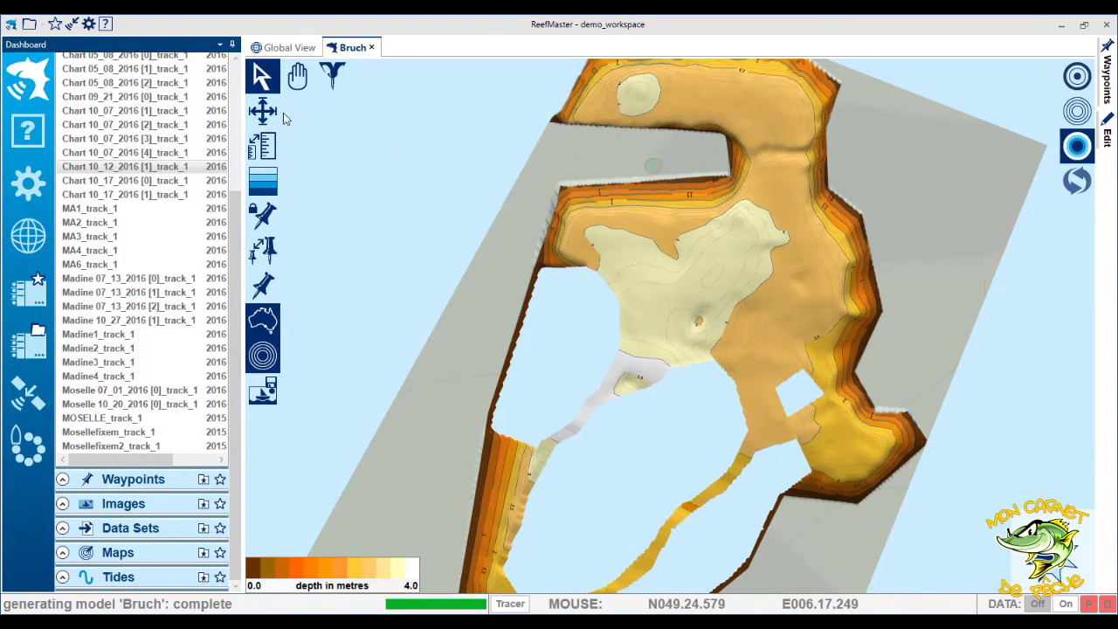
Step: Readjust the Z-scale of the 3D Bruch map slightly
click(262, 146)
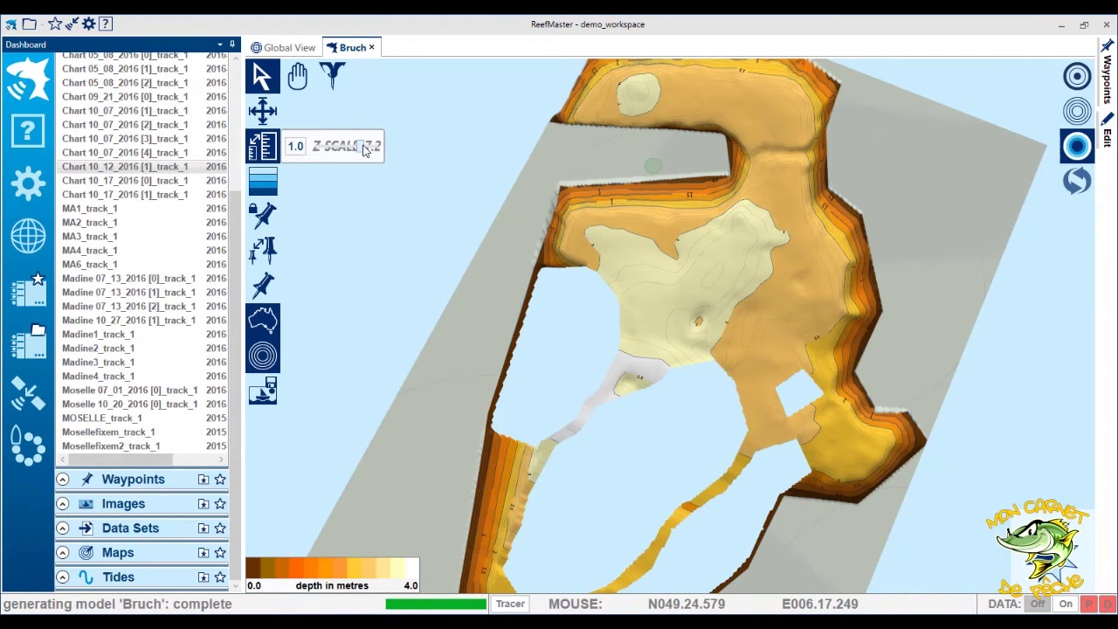
mouse_move(369, 146)
mouse_down()
mouse_move(387, 147)
mouse_move(319, 147)
mouse_move(368, 156)
mouse_up()
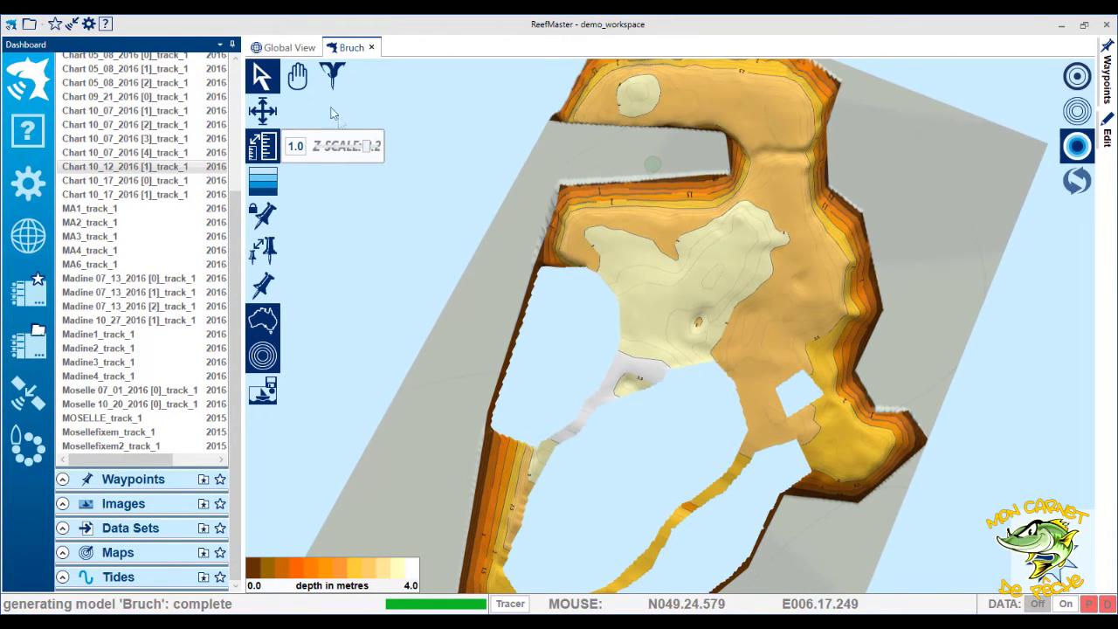
click(297, 76)
drag(717, 358, 641, 355)
drag(609, 417, 676, 358)
click(261, 77)
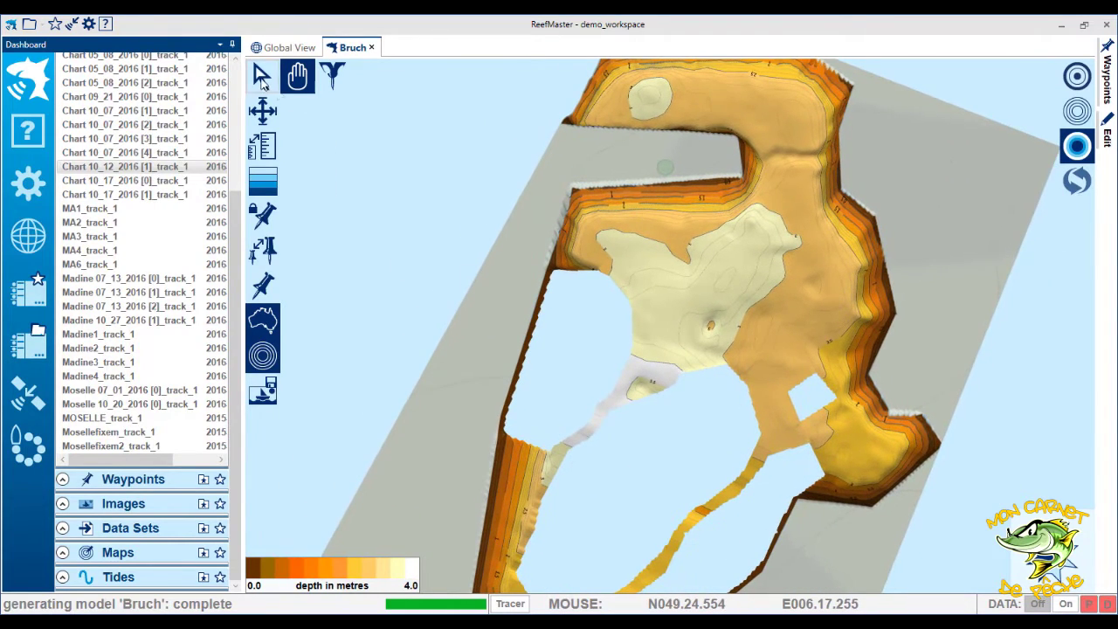
Step: Return from the 3D model to the 2D contour map and compare its Vector and Raster colour modes
drag(622, 423, 601, 306)
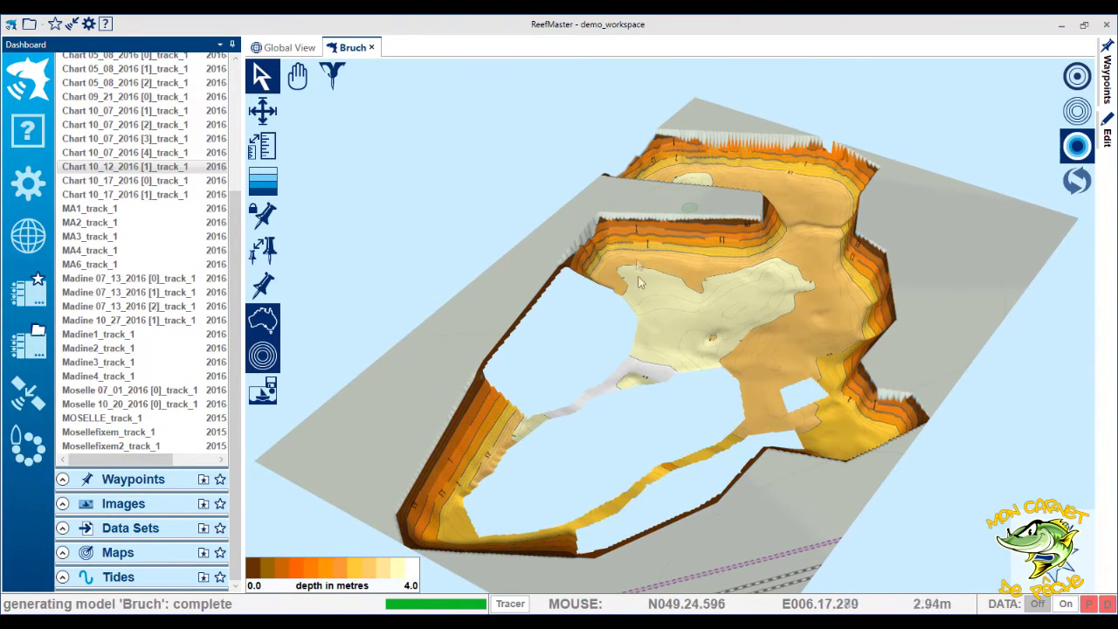
key(F2)
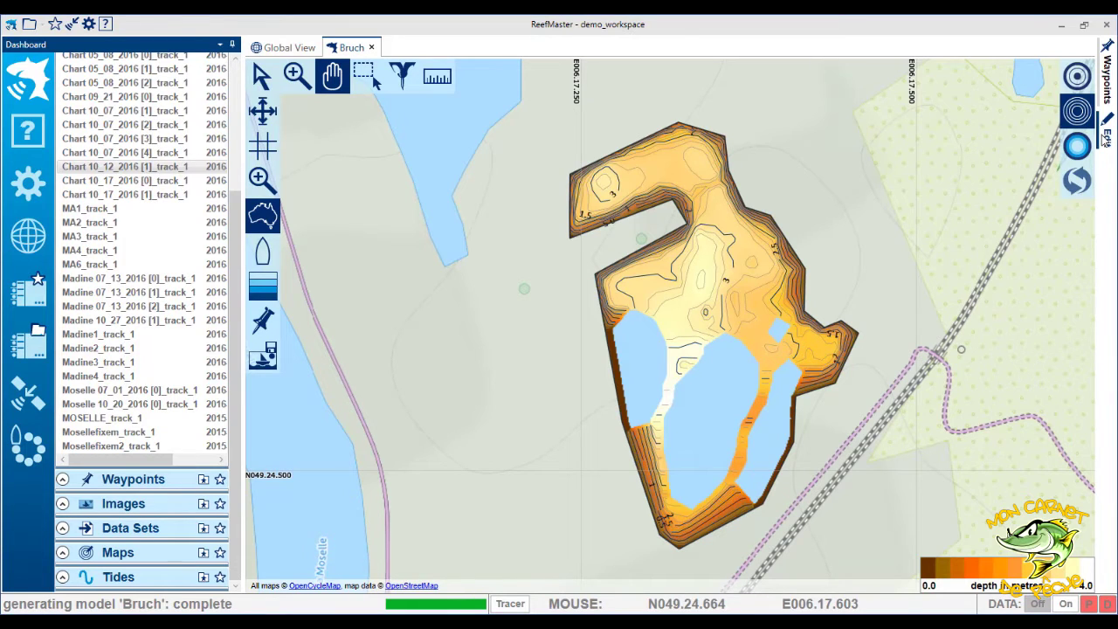
mouse_move(1106, 138)
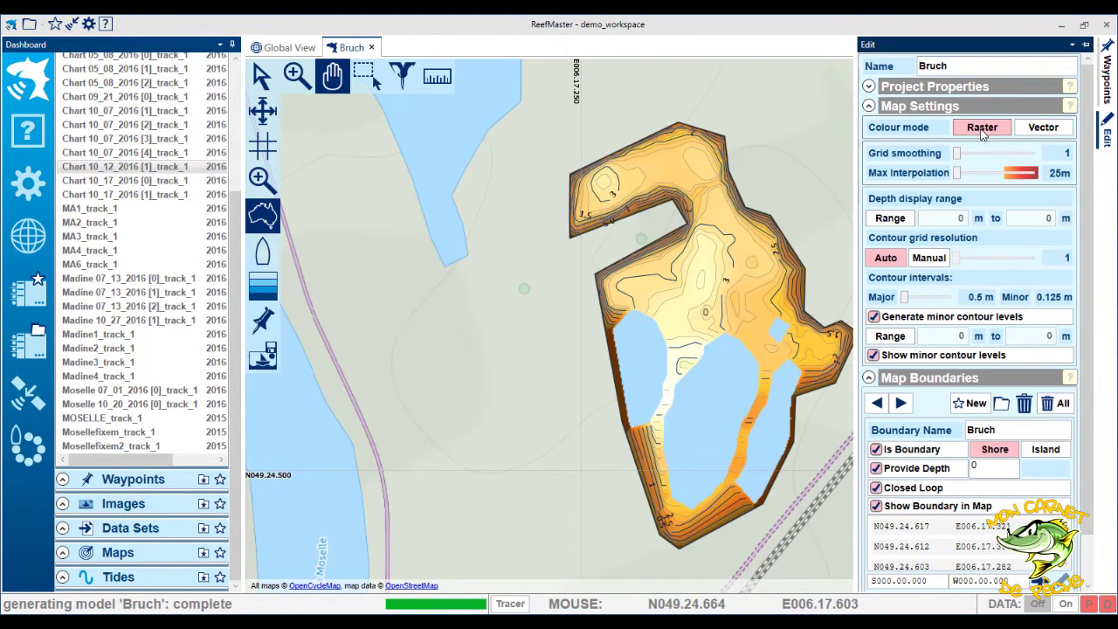
click(1035, 130)
click(997, 131)
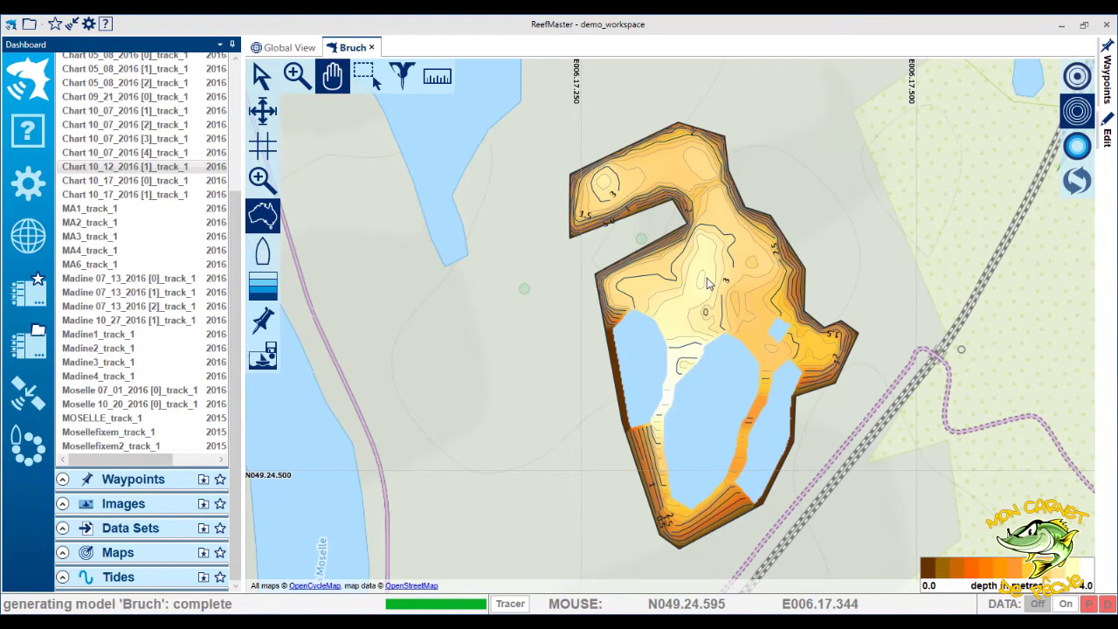
Step: Set up a file export of the Bruch map in AT5 format with shaded relief and shaded relief colour bands
right_click(709, 281)
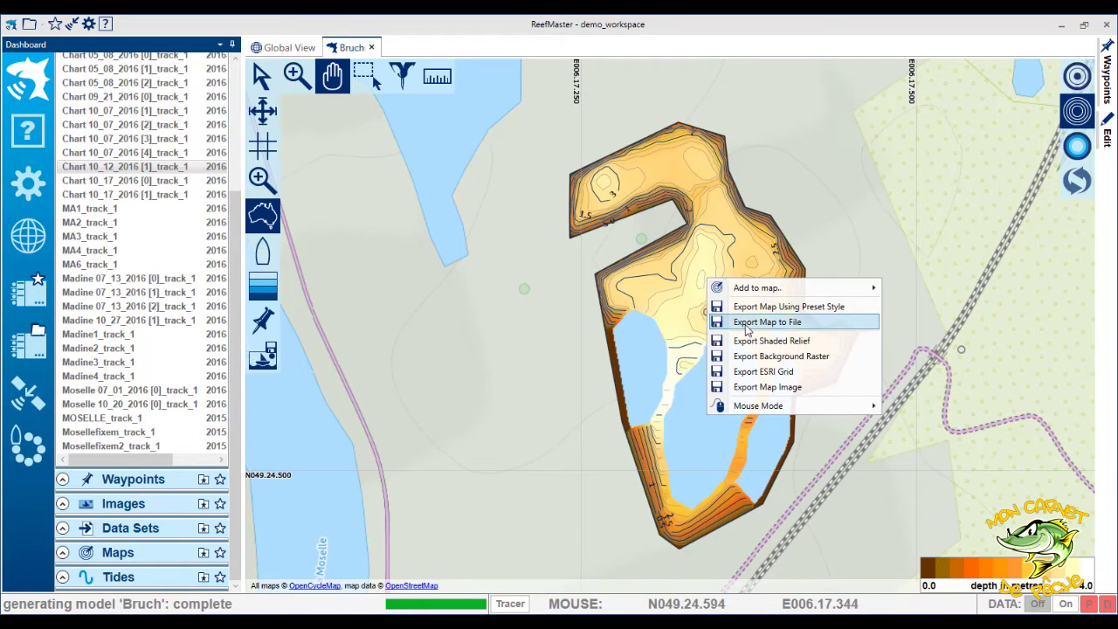
click(746, 328)
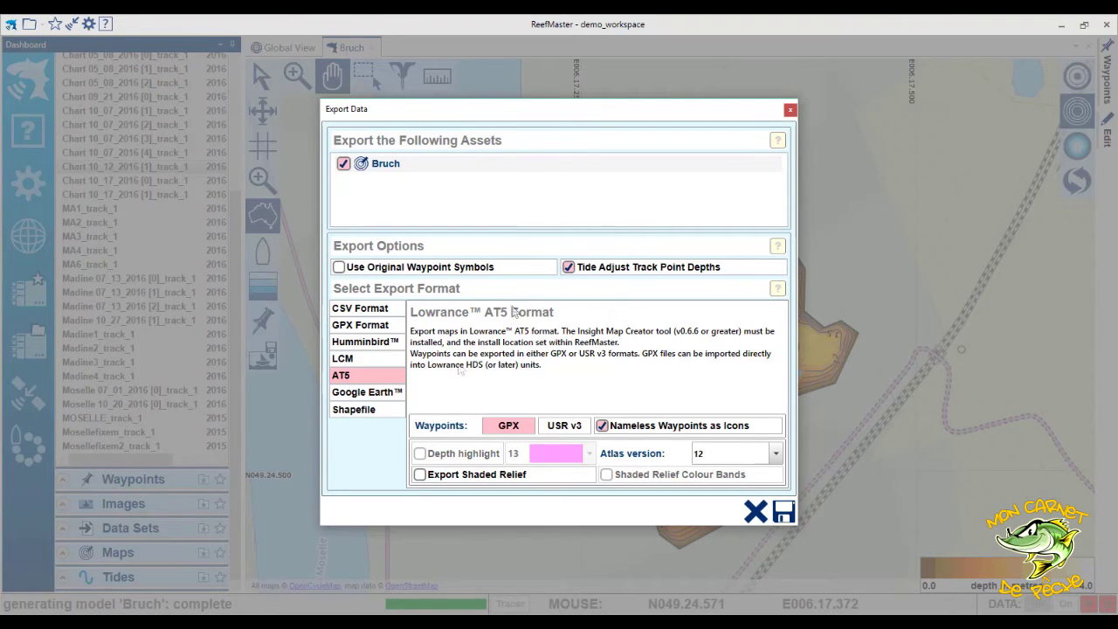
click(419, 474)
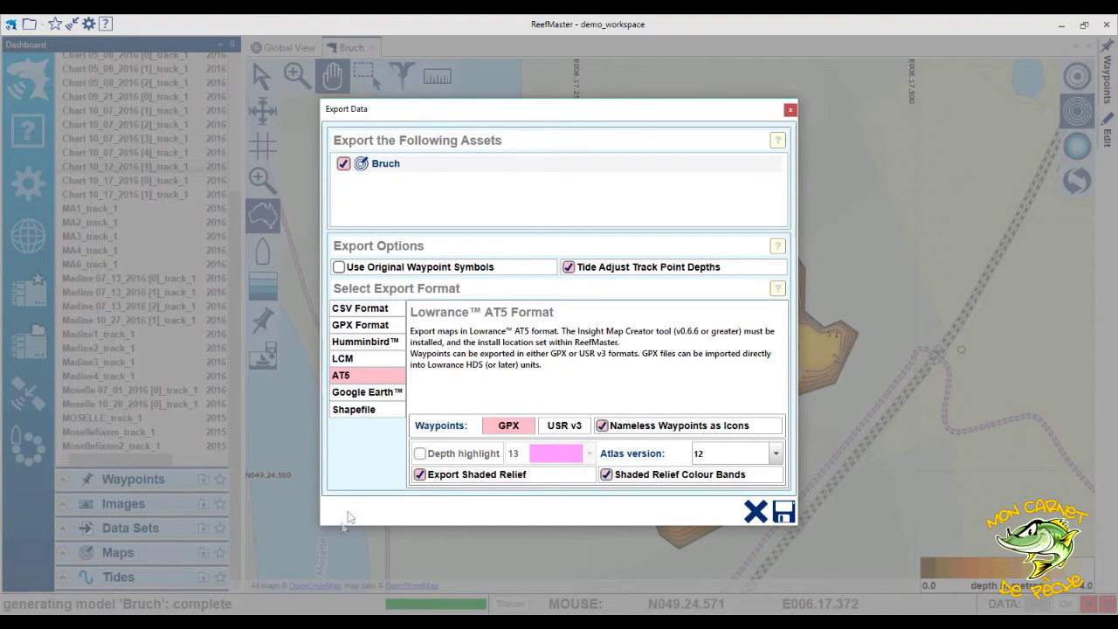
Step: Save the AT5 export to the Vidéo écho folder on the Bureau, accepting the safety warning
click(783, 513)
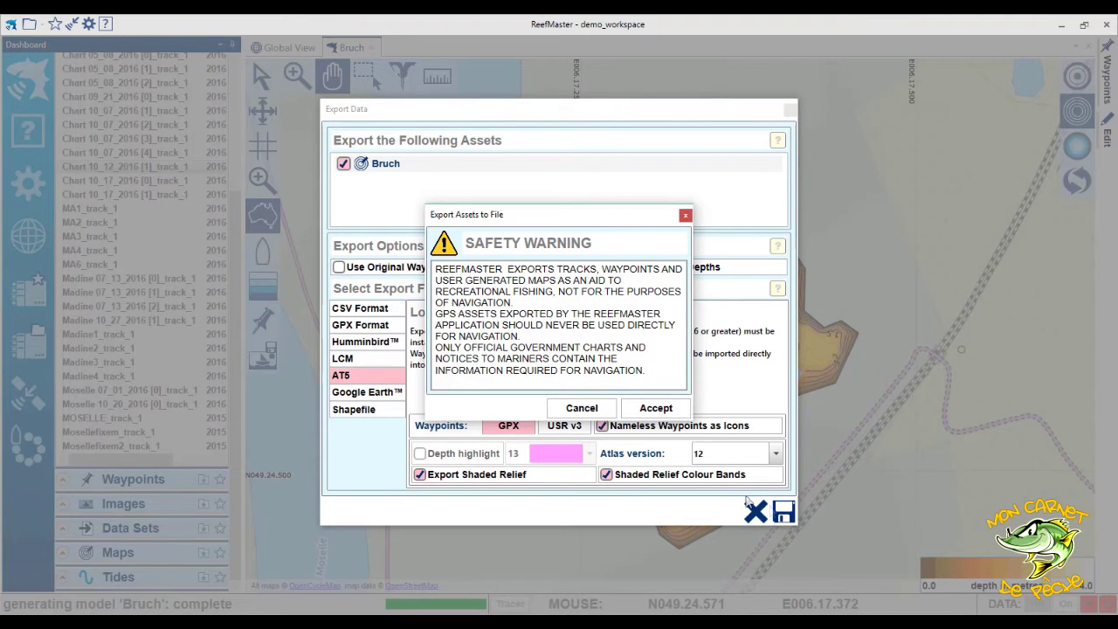
click(657, 408)
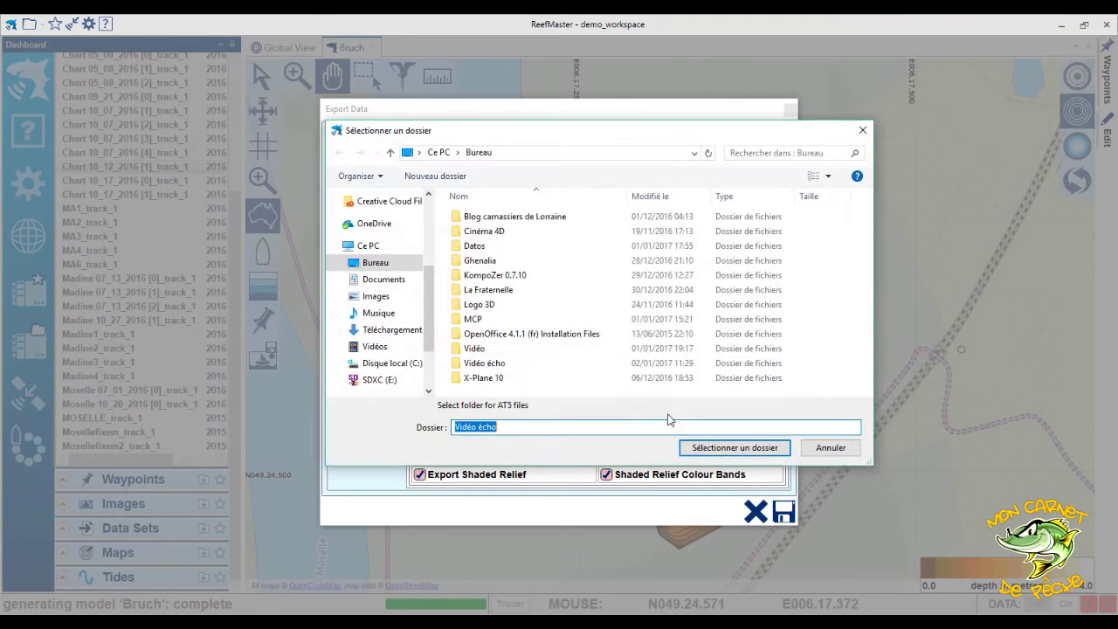
click(481, 369)
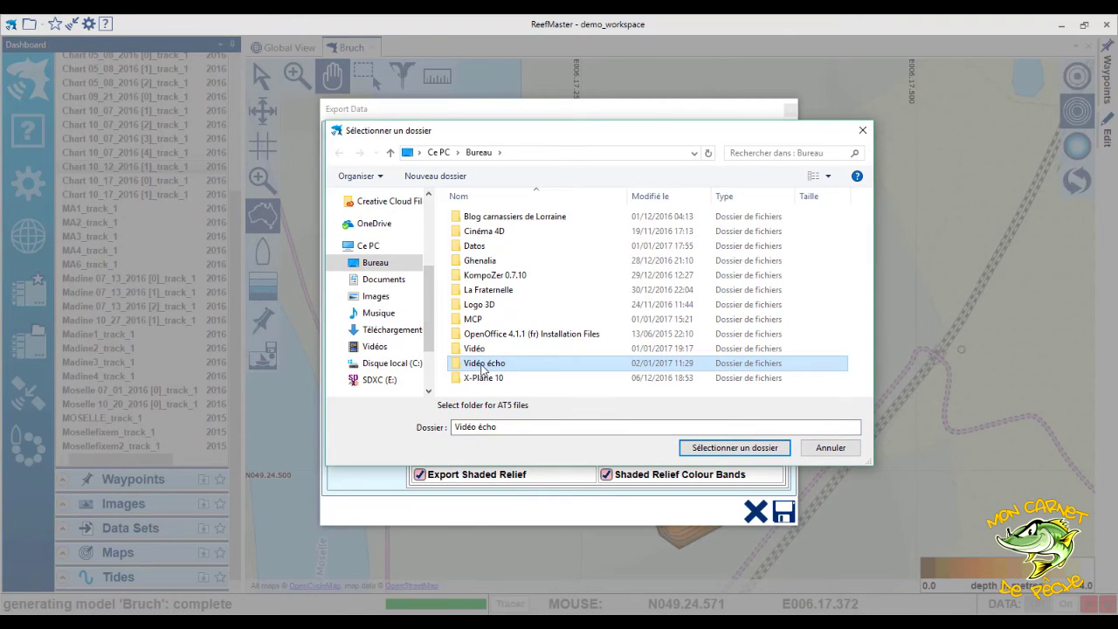
double_click(481, 369)
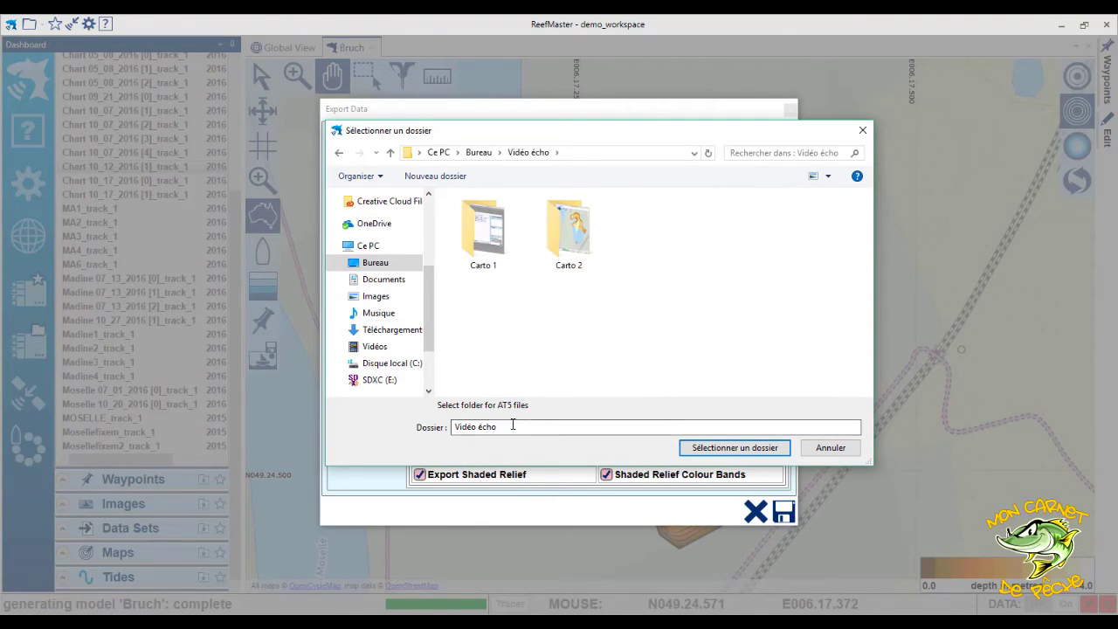
click(724, 449)
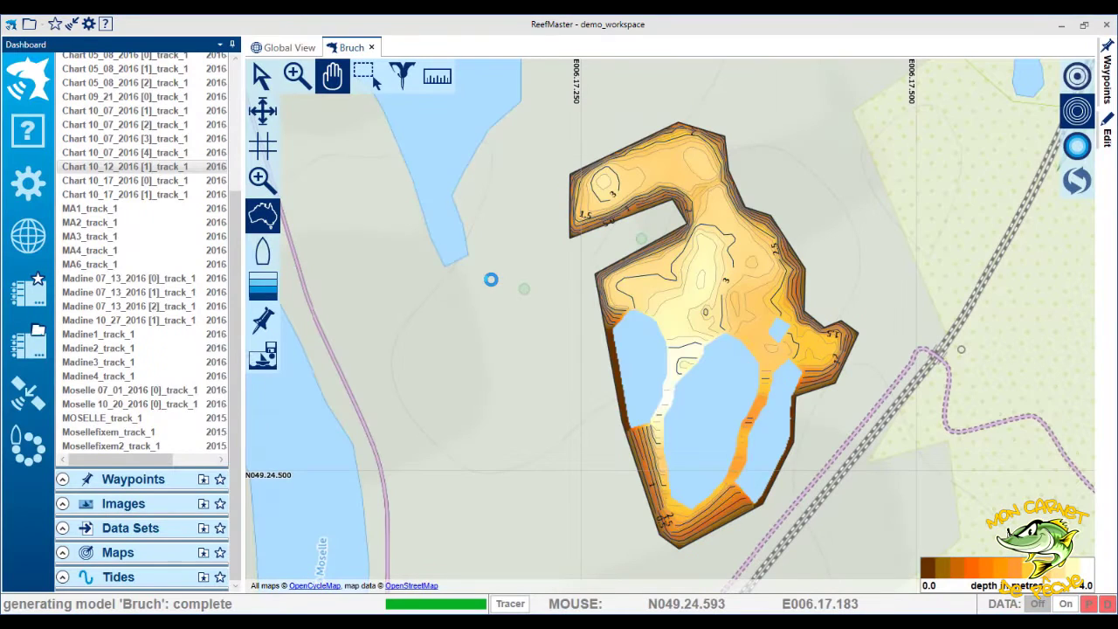
Step: Switch to the file explorer and rename Large.at5 in the Vidéo écho folder as BruchLarge.at5
click(1064, 24)
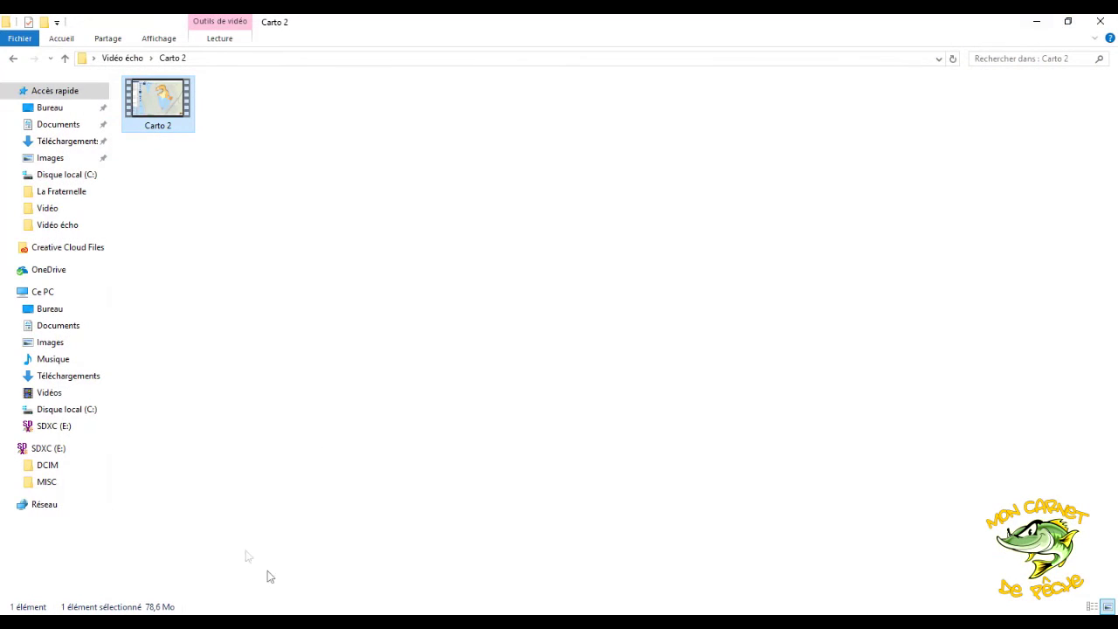
click(13, 59)
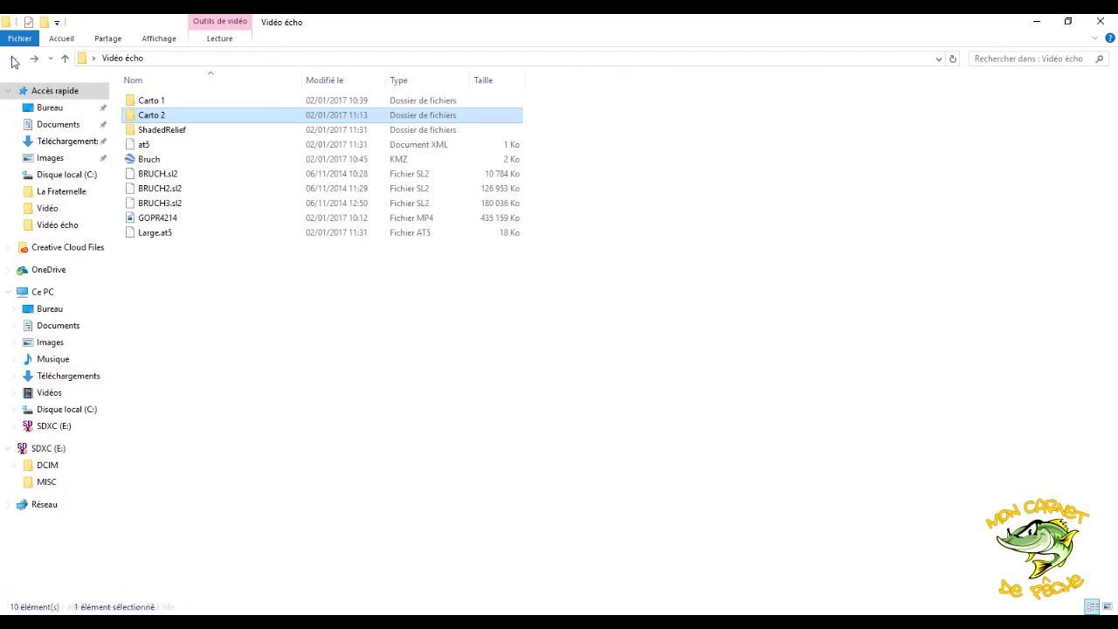
click(258, 299)
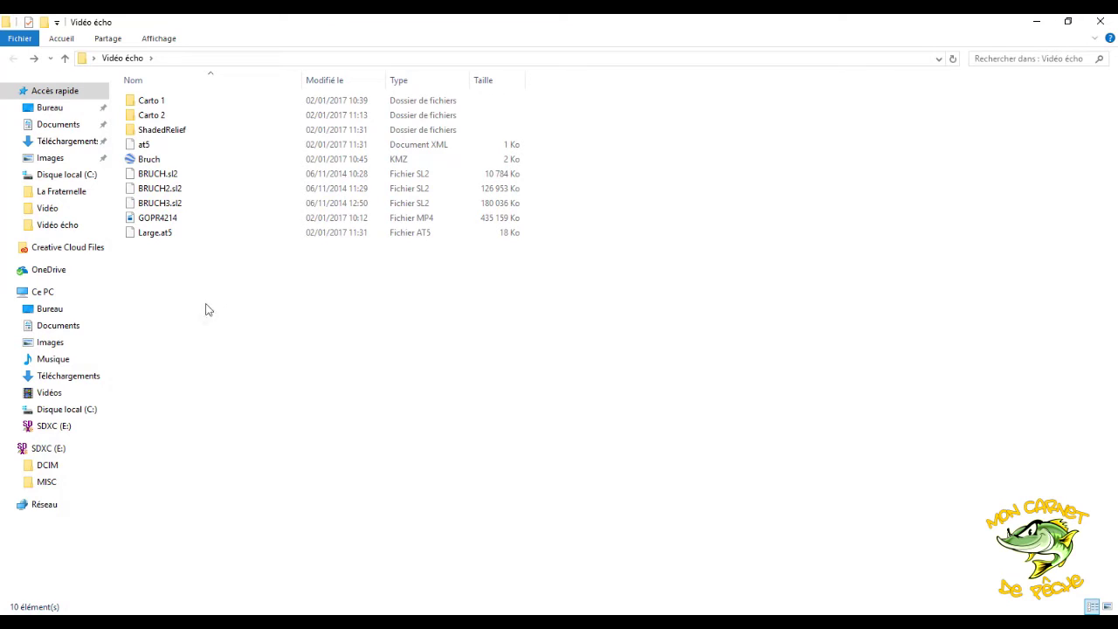
right_click(148, 238)
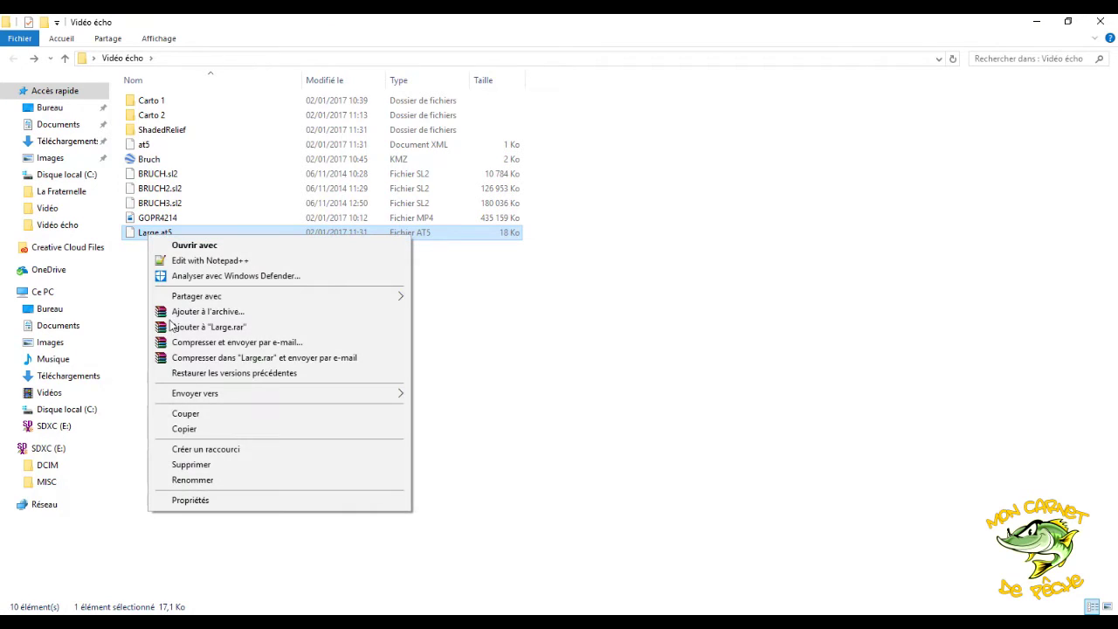
click(194, 481)
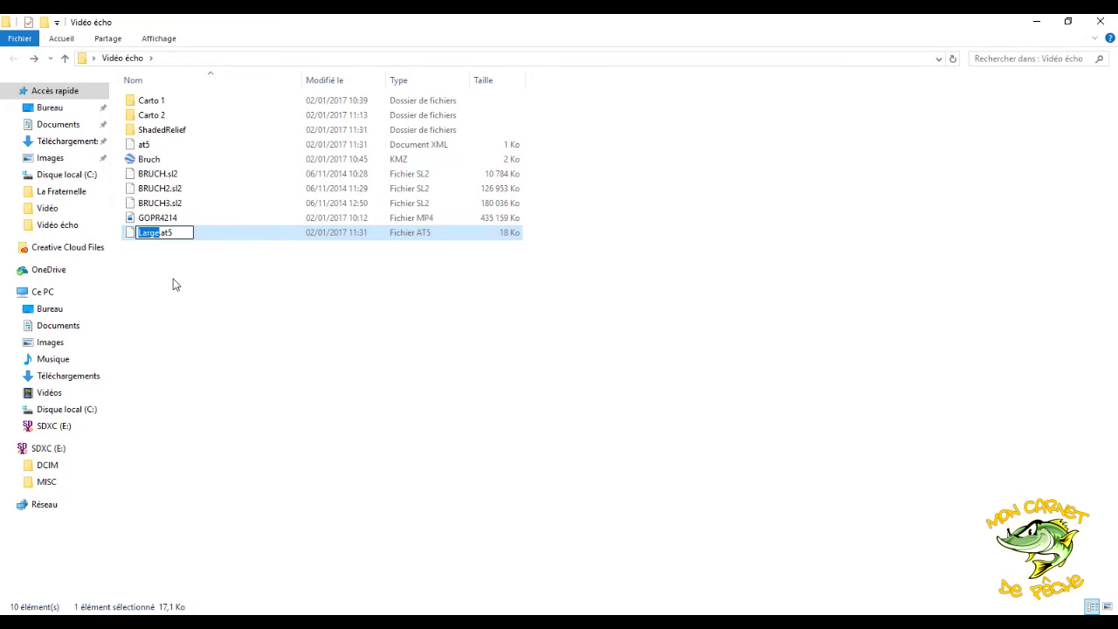
text(Bruch)
click(166, 288)
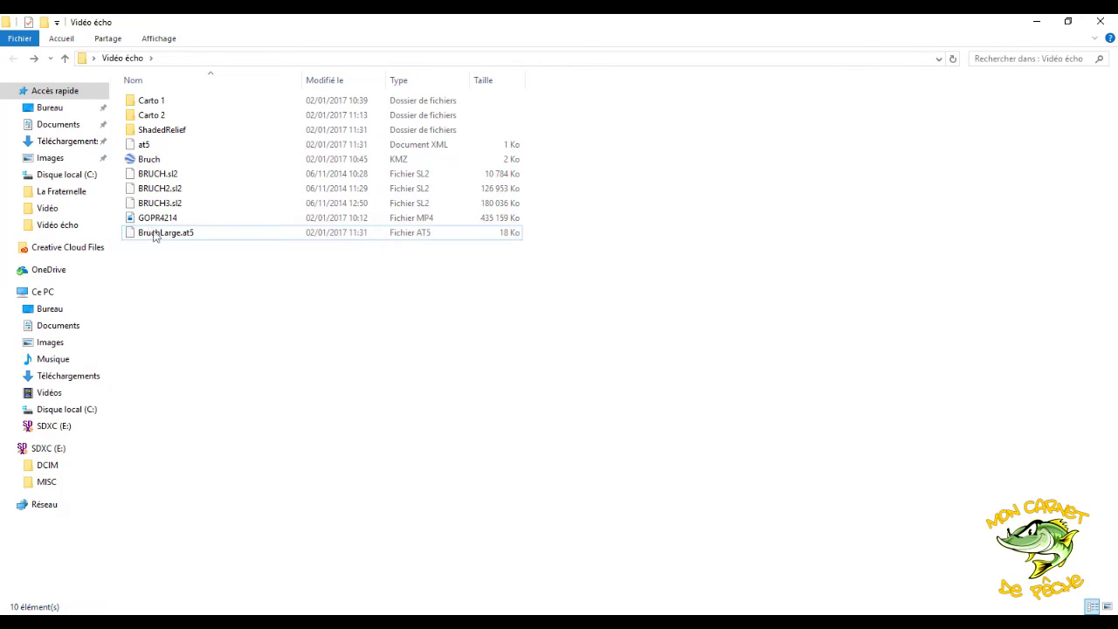
Step: Rename the exported at5 XML document in the Vidéo écho folder as Bruchat5
right_click(143, 147)
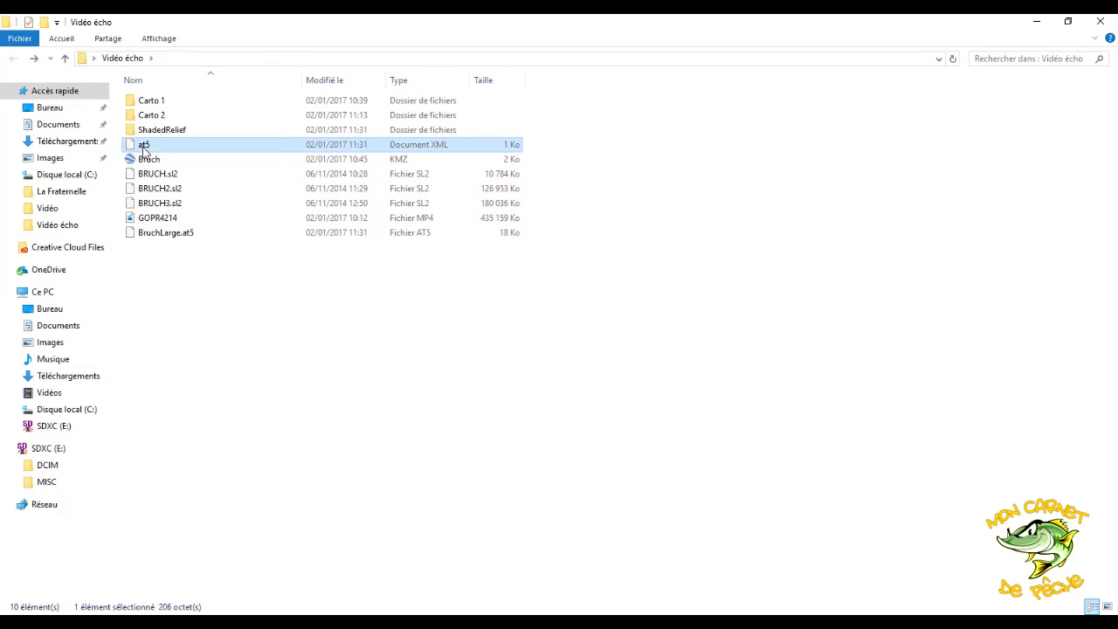
click(232, 425)
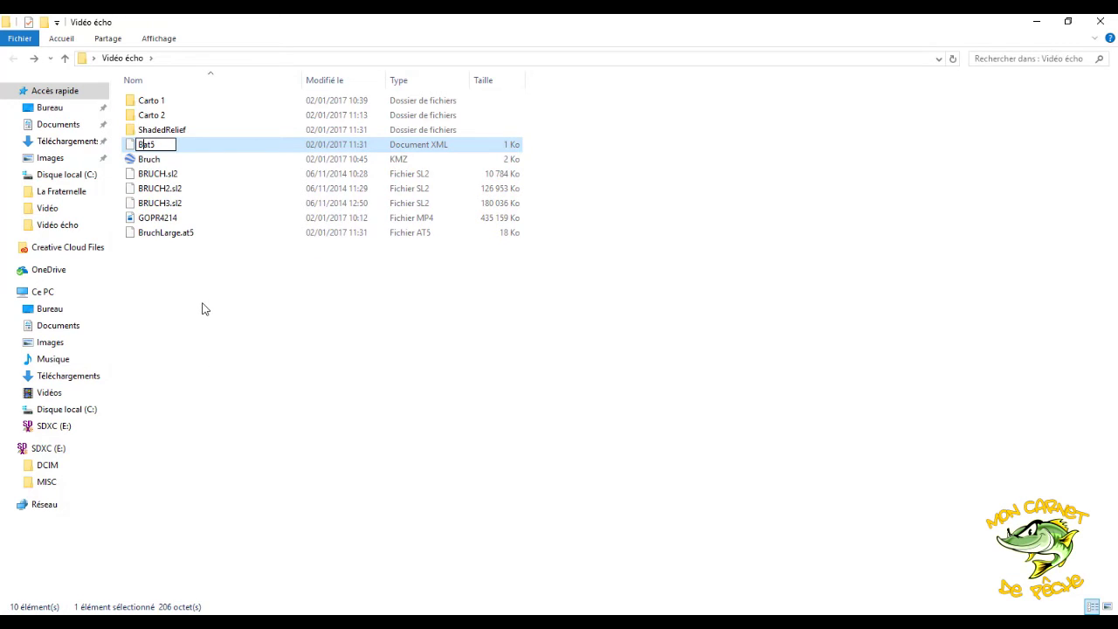
key(BackSpace)
text(Bruch)
click(272, 348)
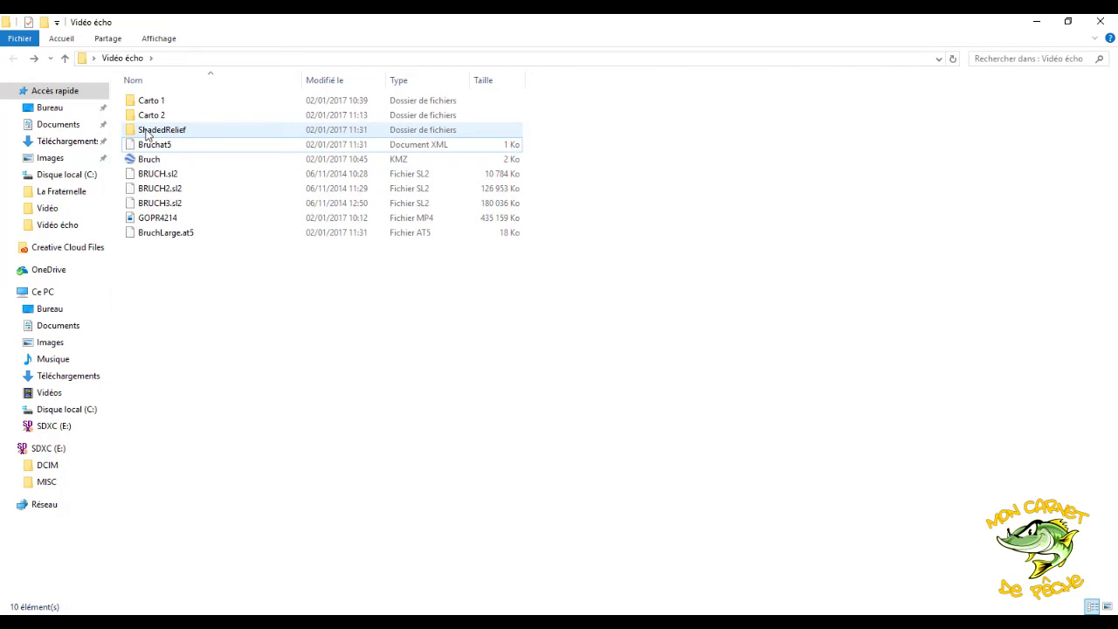
Step: In the ShadedRelief folder, rename _3DTexture_1.at5 as Bruch_3DTexture_1.at5
double_click(147, 131)
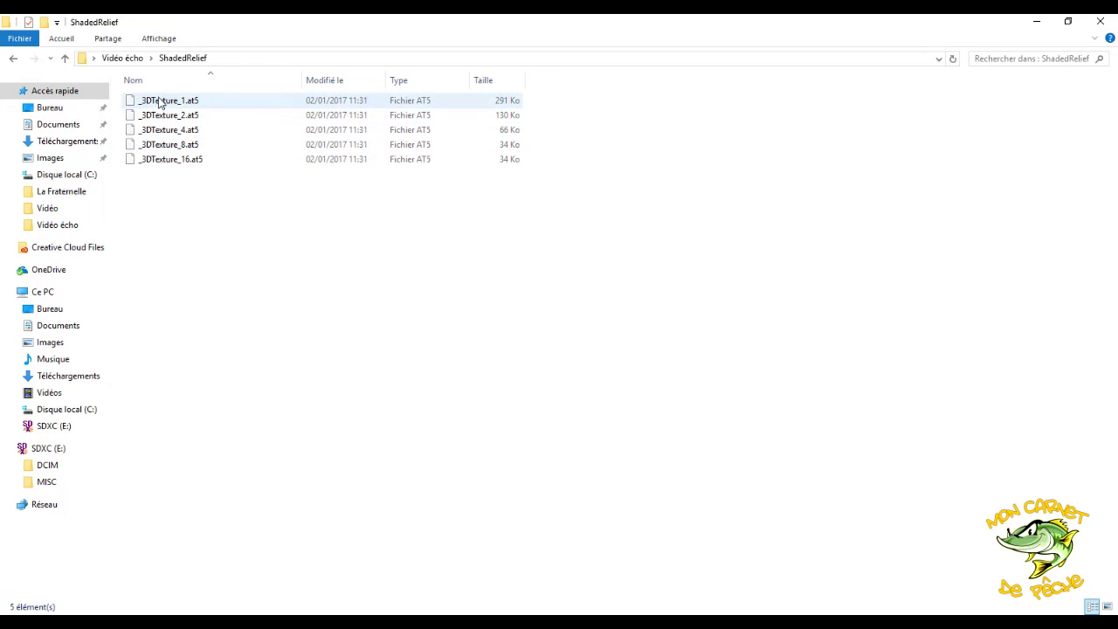
right_click(161, 103)
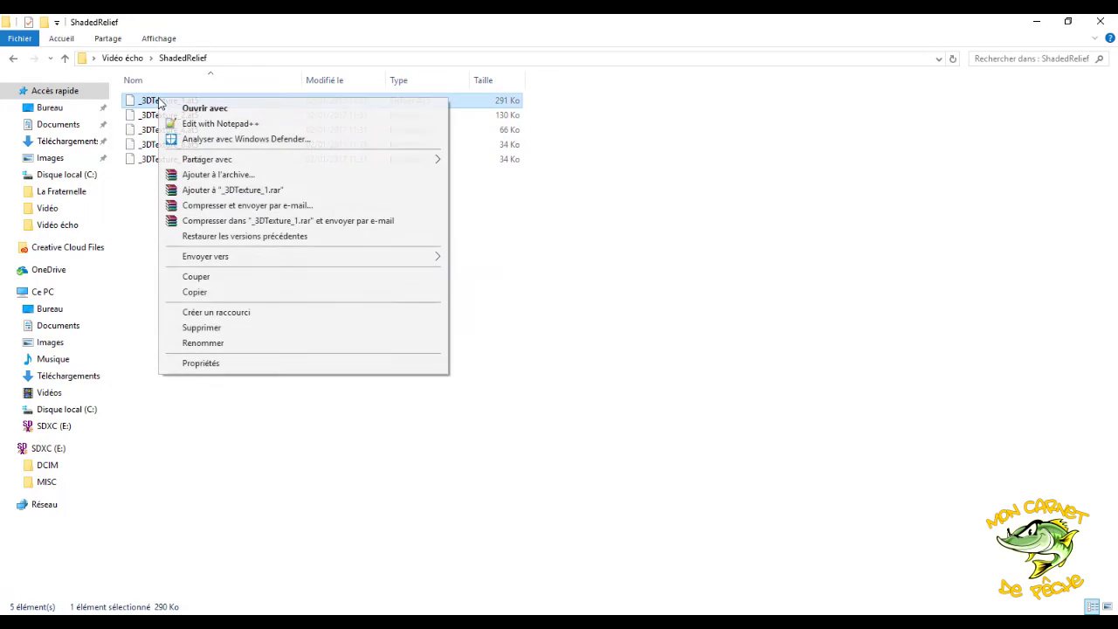
click(211, 344)
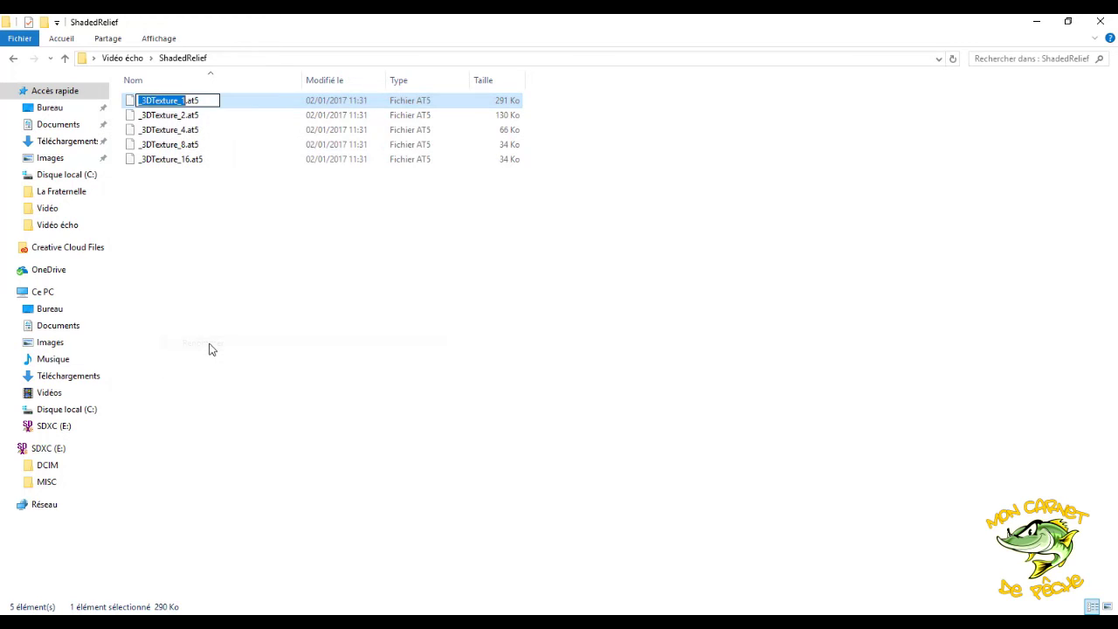
key(Right)
text(Bruch)
click(186, 127)
Step: Rename _3DTexture_4.at5 as Bruch_3DTexture_4.at5
right_click(186, 118)
click(245, 365)
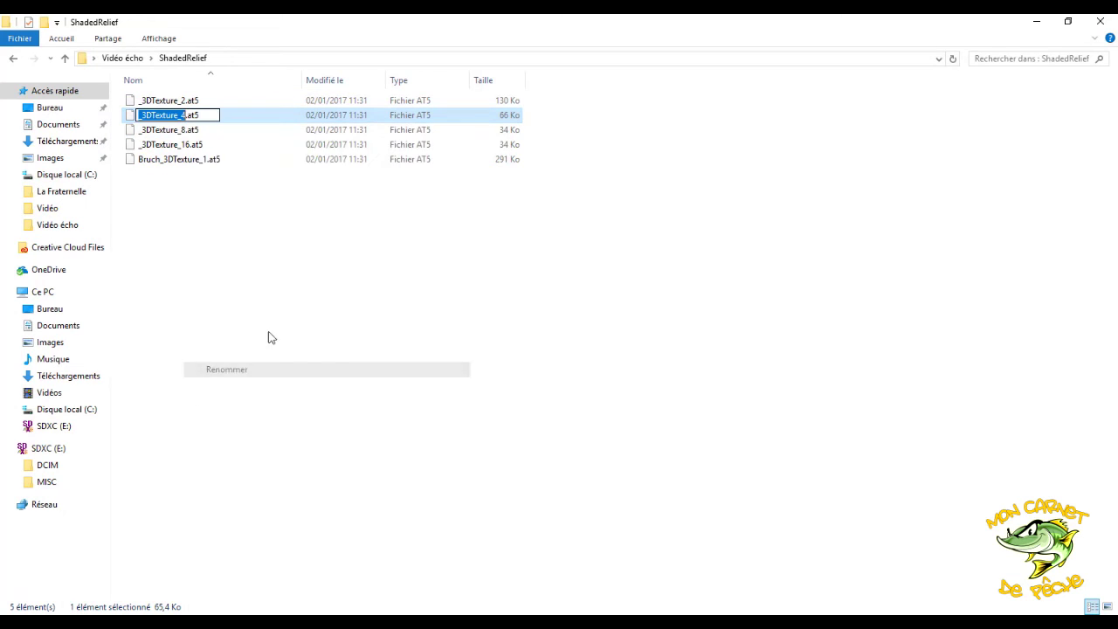
key(Right)
text(Bruch)
click(169, 103)
Step: Rename _3DTexture_2.at5 as Bruch_3DTexture_2.at5
right_click(168, 105)
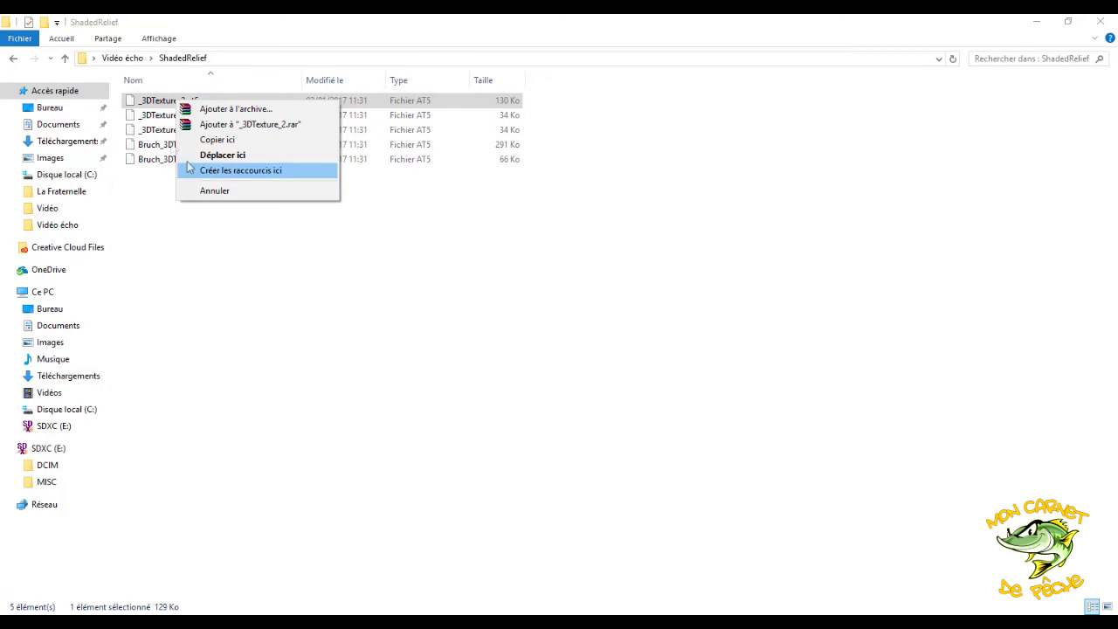
click(153, 105)
right_click(152, 106)
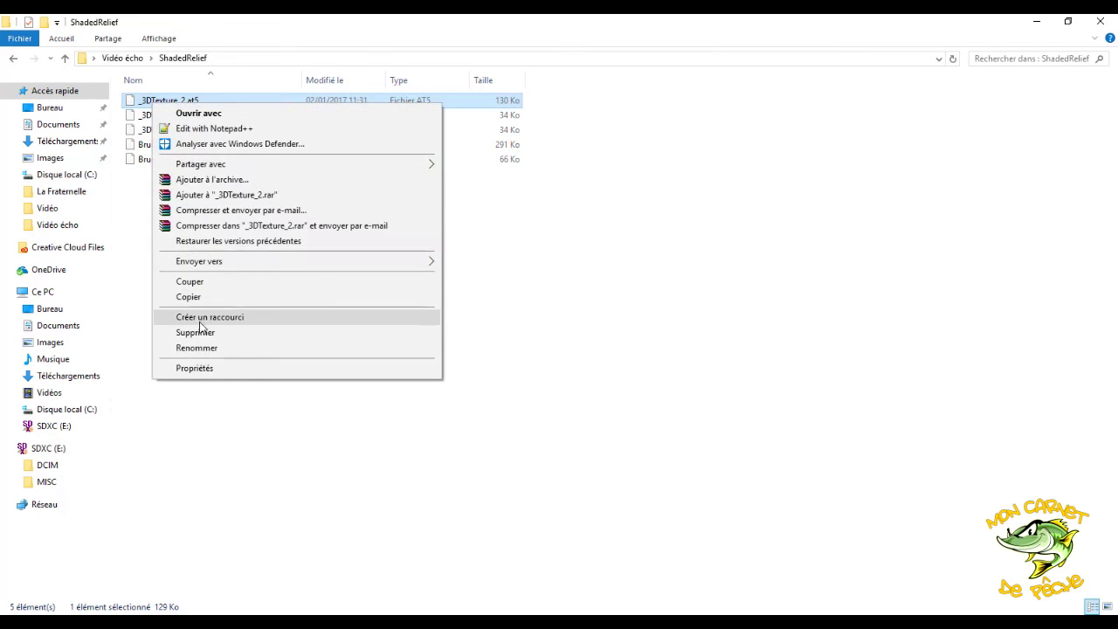
click(211, 350)
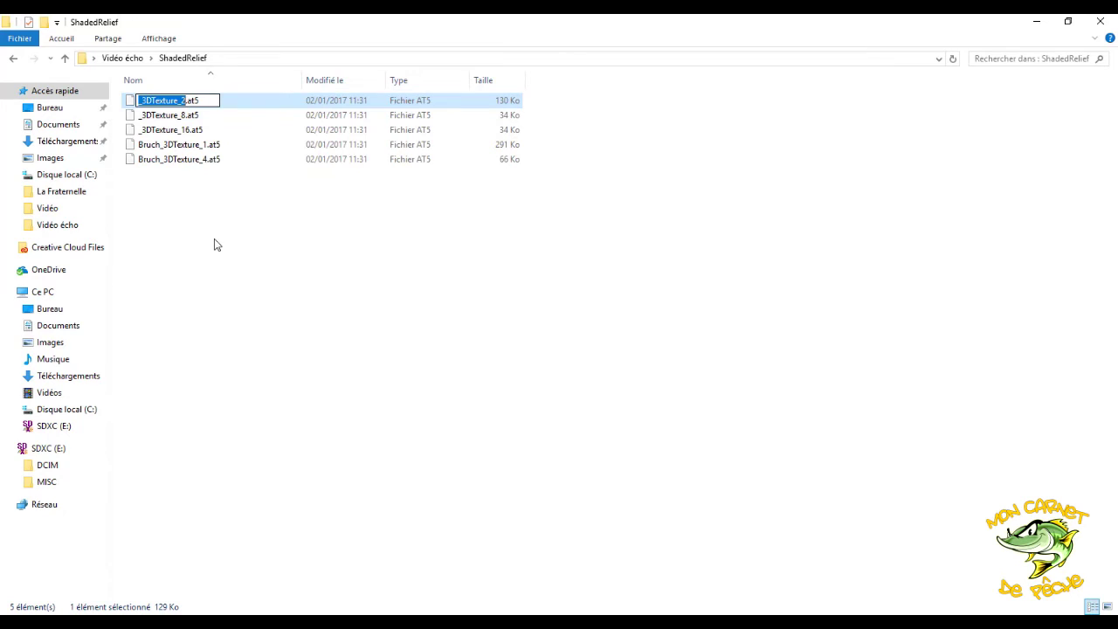
key(Left)
text(Bruch)
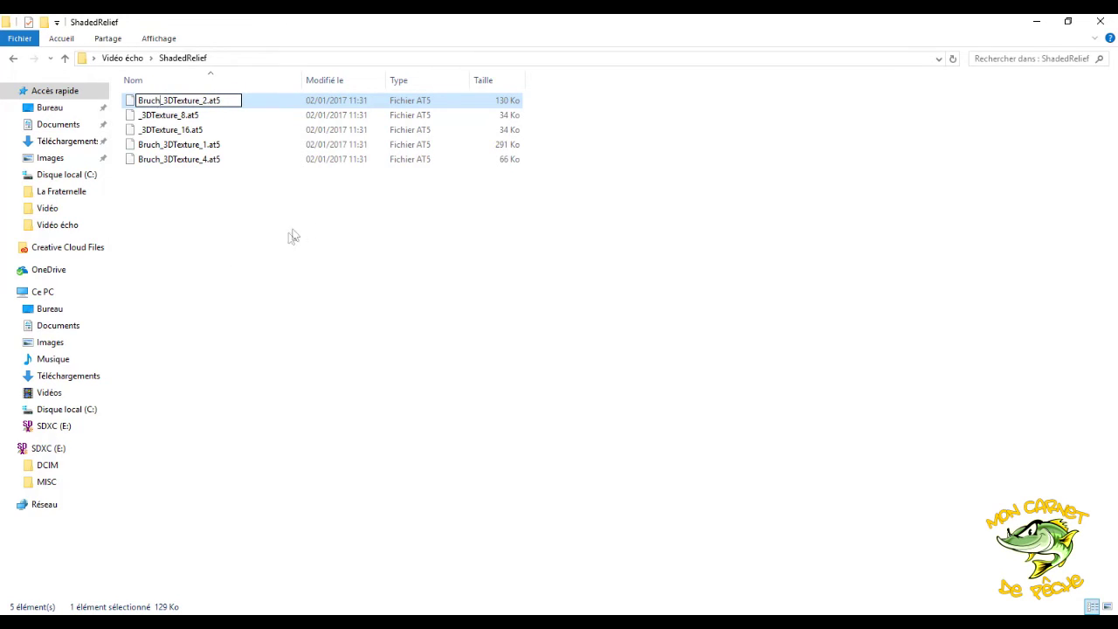
key(Return)
Step: Rename _3DTexture_16.at5 as Bruch_3DTexture_16.at5
click(152, 118)
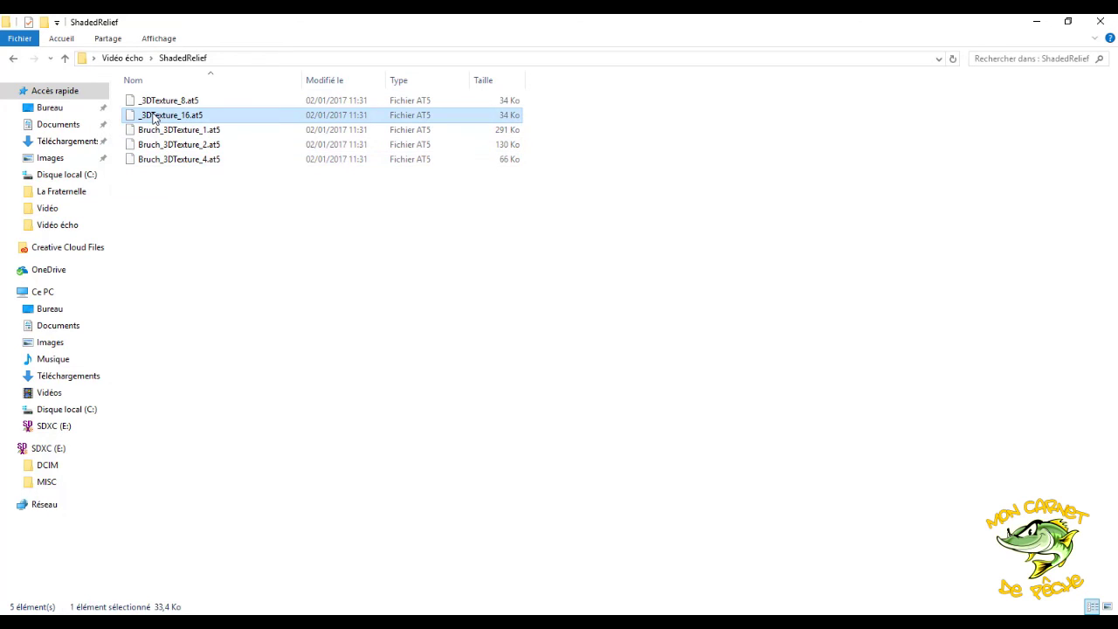
right_click(153, 116)
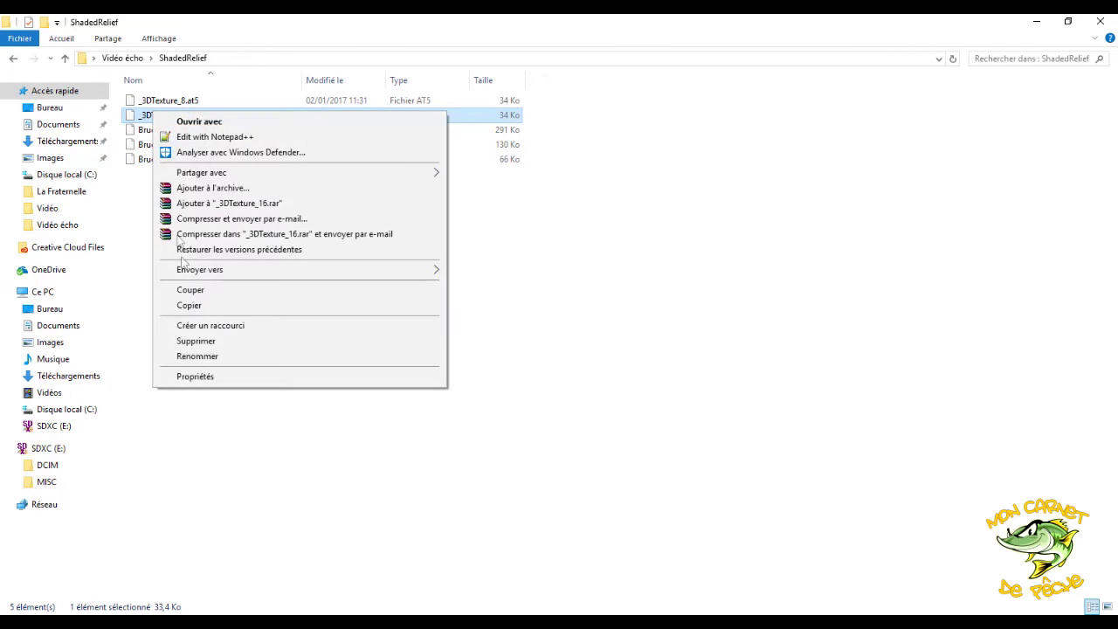
click(194, 356)
key(Right)
key(Left)
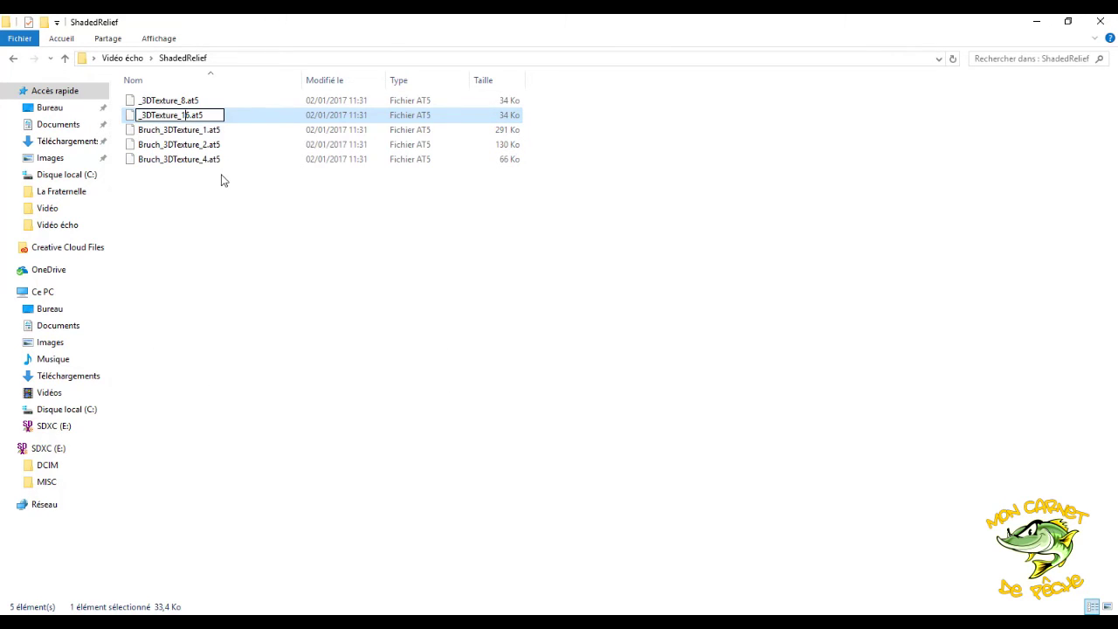
text(Bruch)
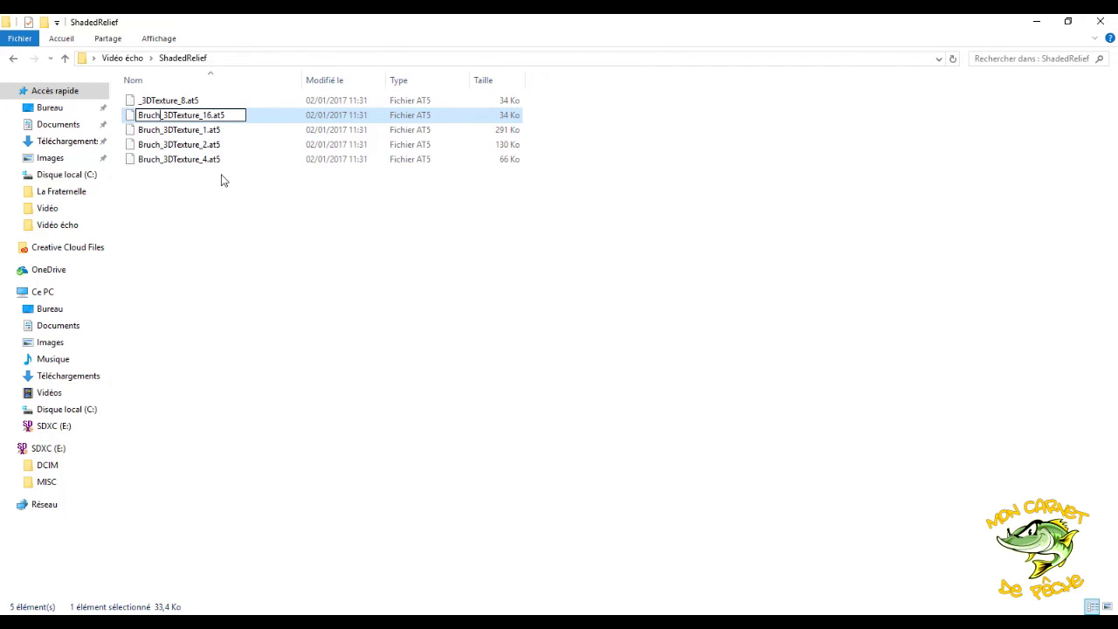
click(217, 199)
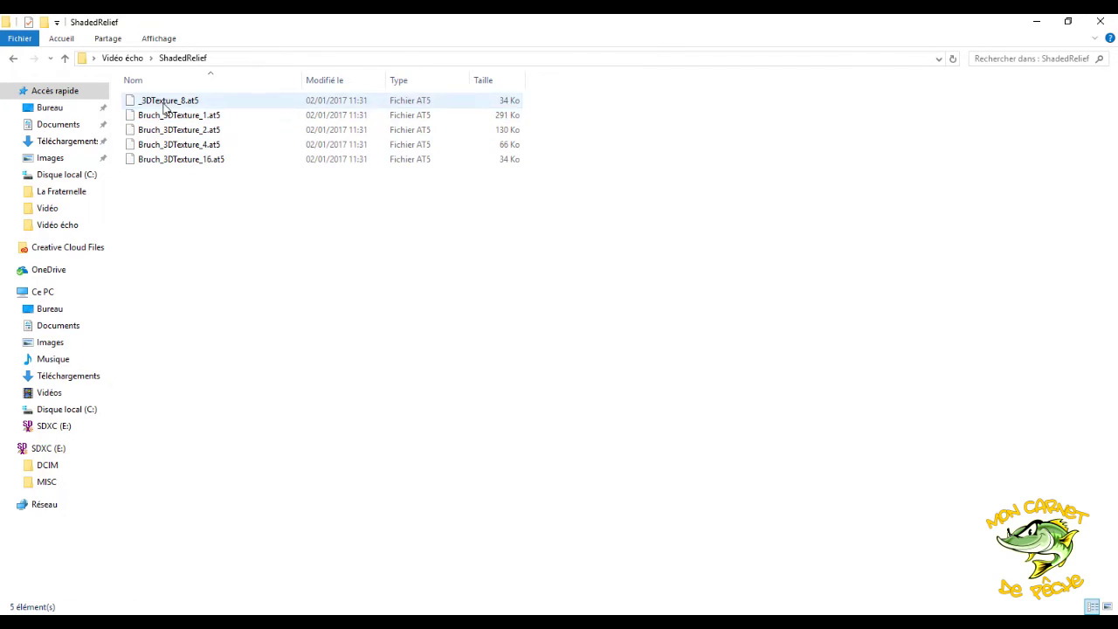
Step: Rename _3DTexture_8.at5 as Bruch_3DTexture_8.at5
right_click(165, 102)
click(215, 348)
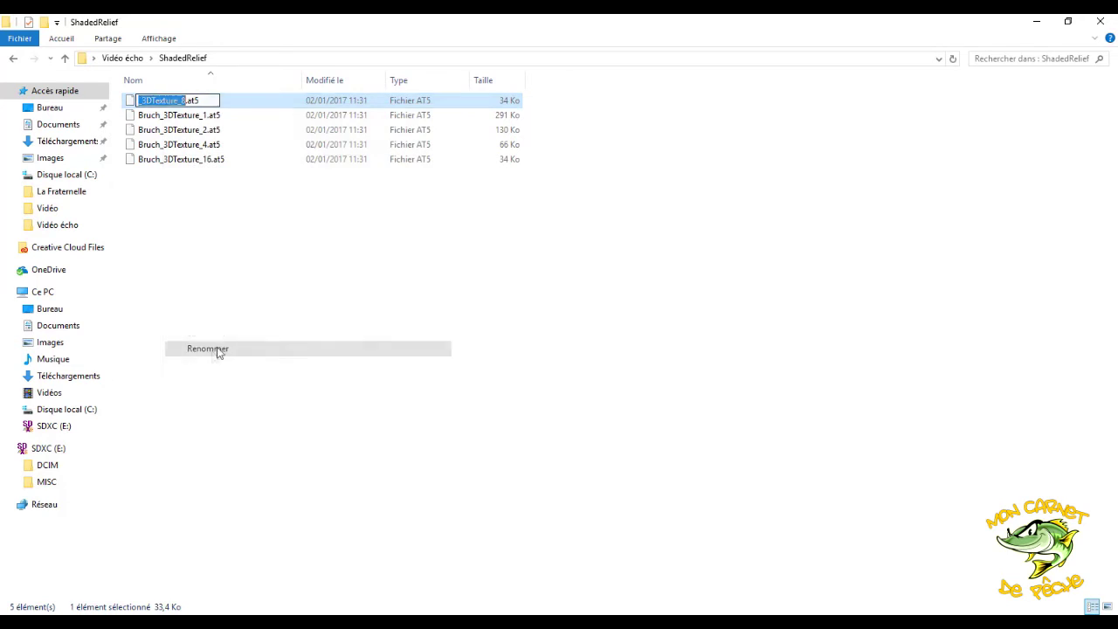
key(Right)
key(Left)
text(Bruch)
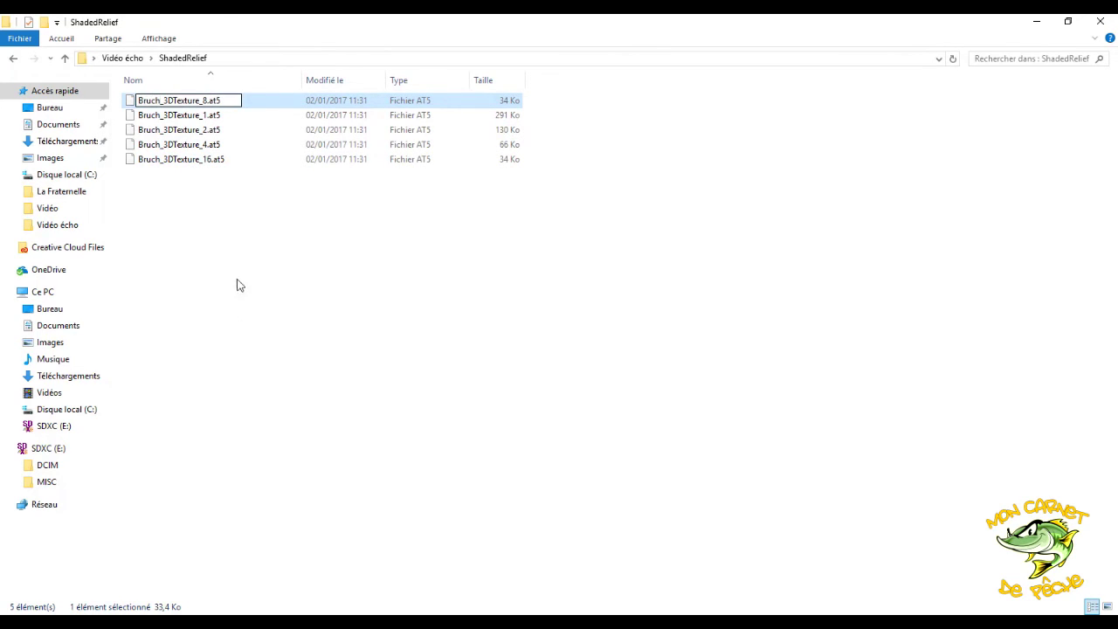
key(Return)
Step: Go back to the Vidéo écho folder and select the ShadedRelief folder, Bruchat5 and BruchLarge.at5 together
click(17, 58)
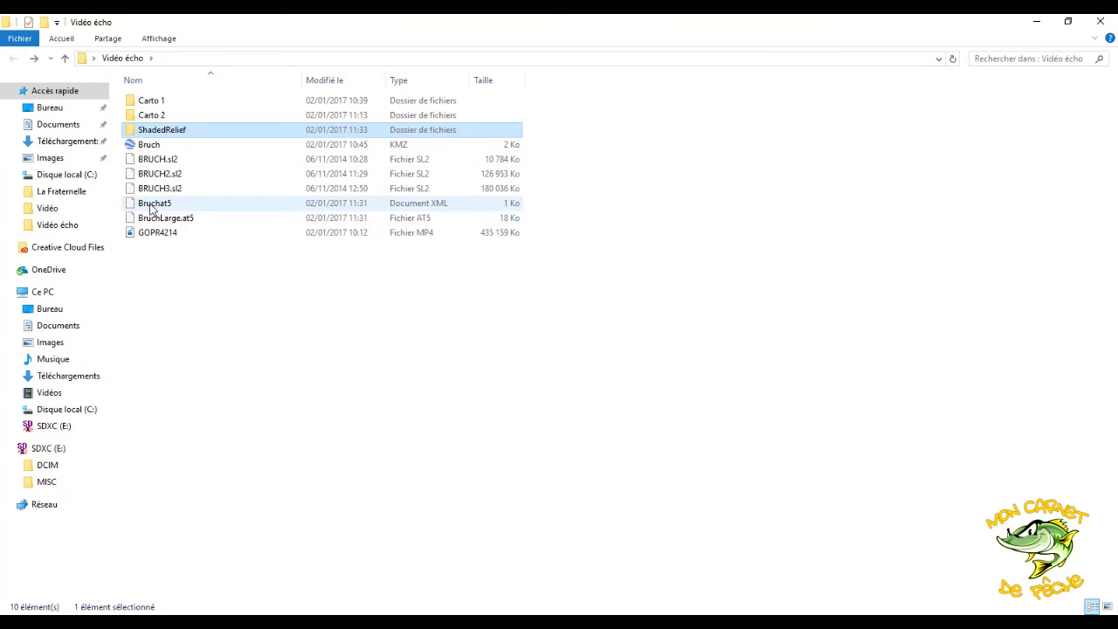
ctrl+click(151, 206)
ctrl+click(169, 220)
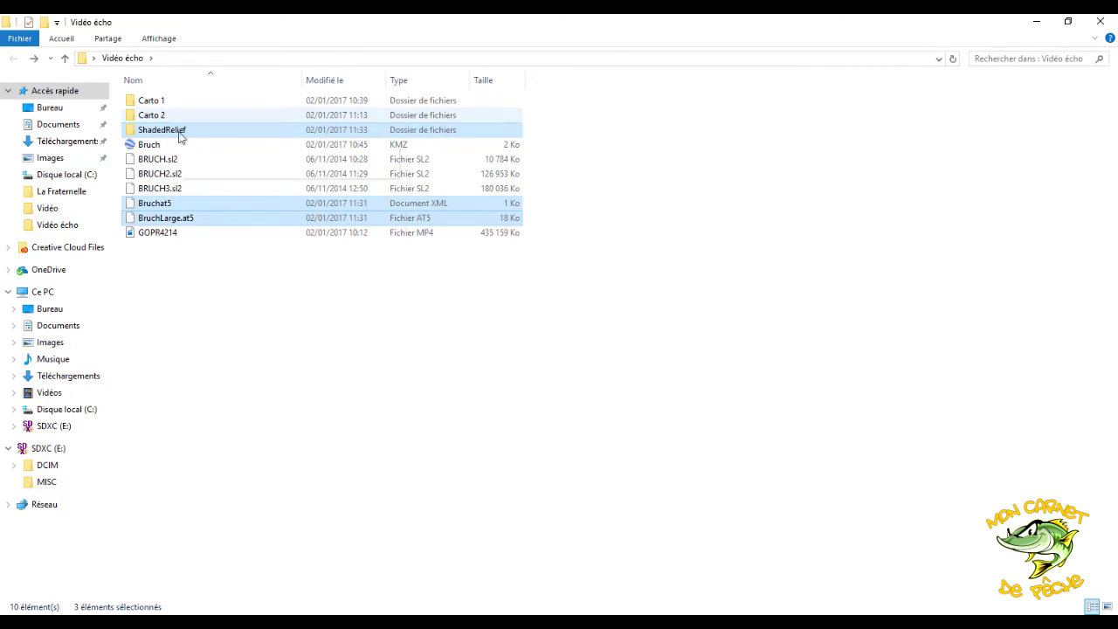
drag(180, 131, 175, 217)
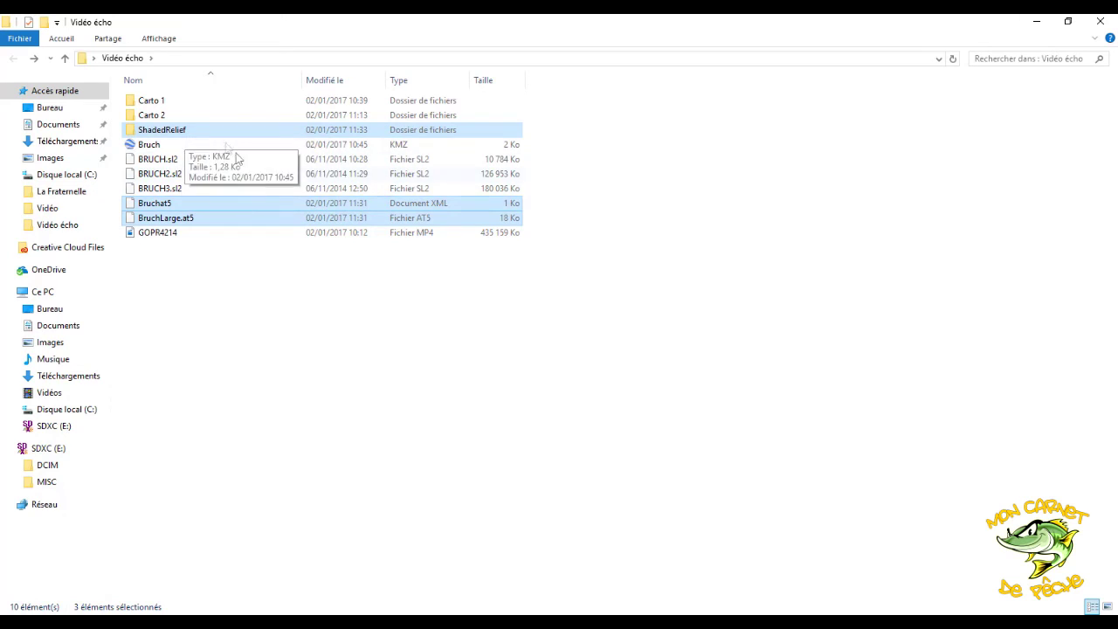